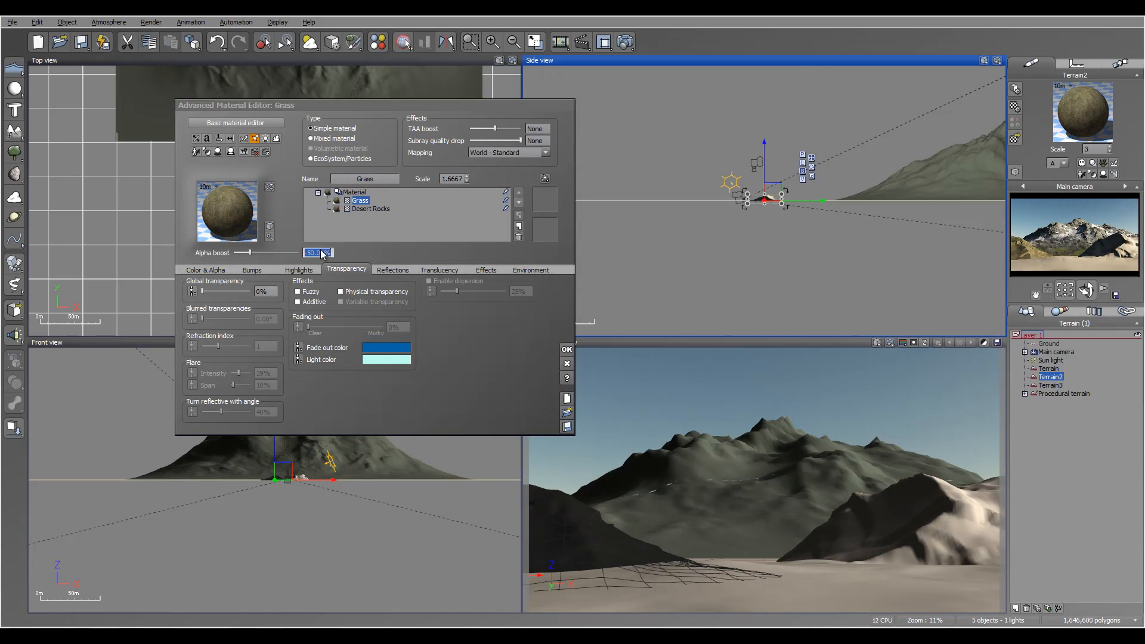
Step: Set the Grass layer's alpha boost to 0% and limit its slope range to 0–50° with 13% steep fuzziness
{"action": "type", "text": "0"}
{"action": "key", "text": "Return"}
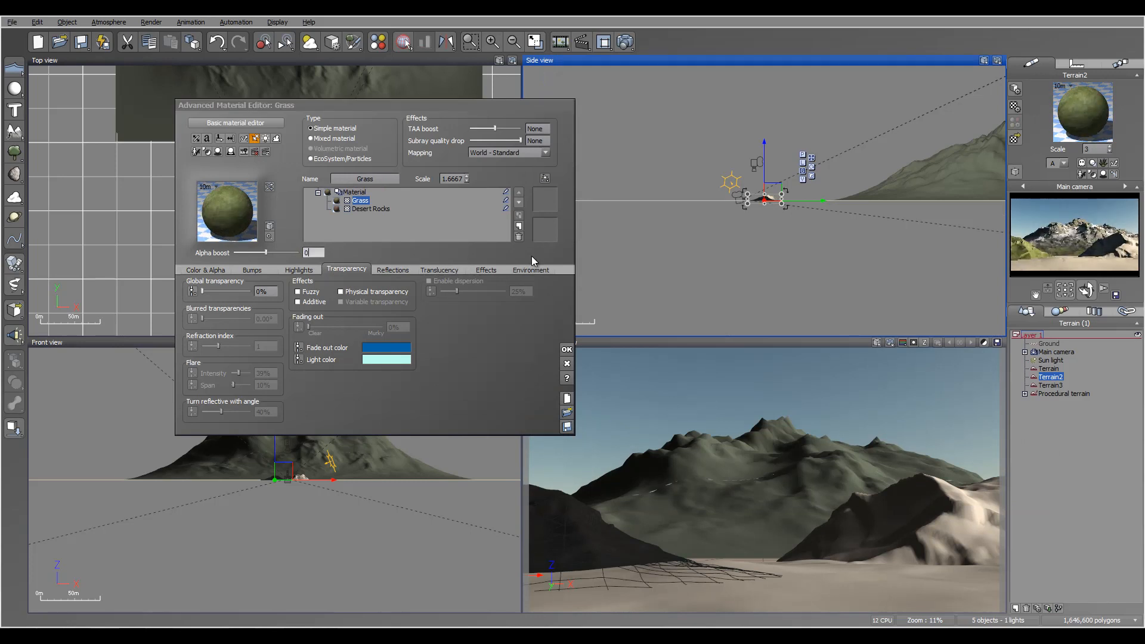
{"action": "left_click", "coordinate": [533, 268]}
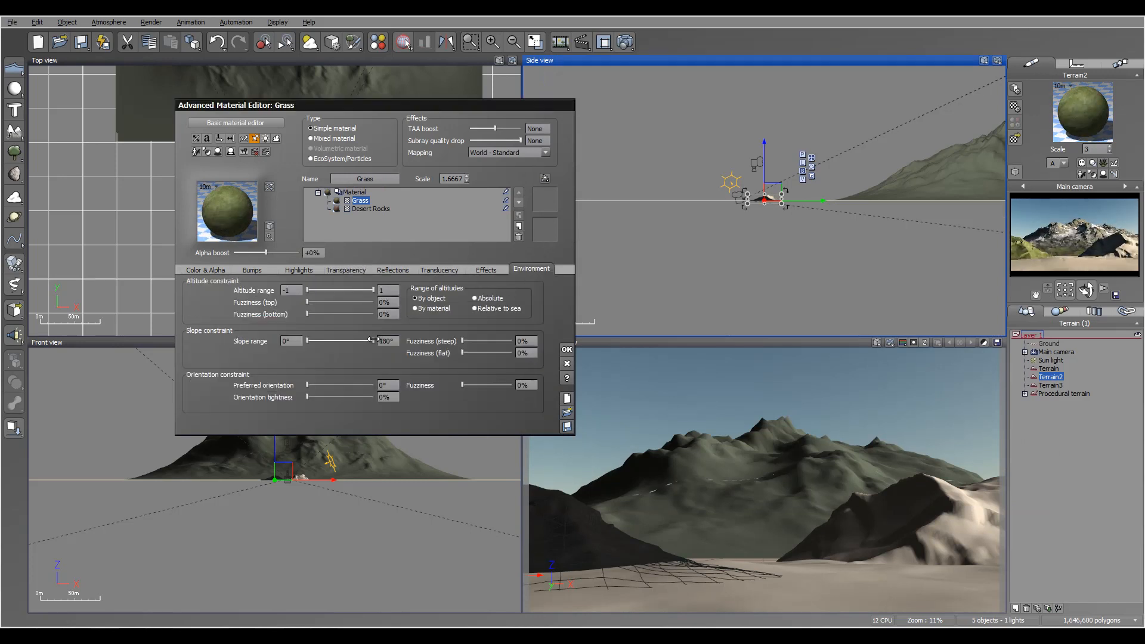
{"action": "left_click_drag", "start_coordinate": [343, 340], "coordinate": [335, 339]}
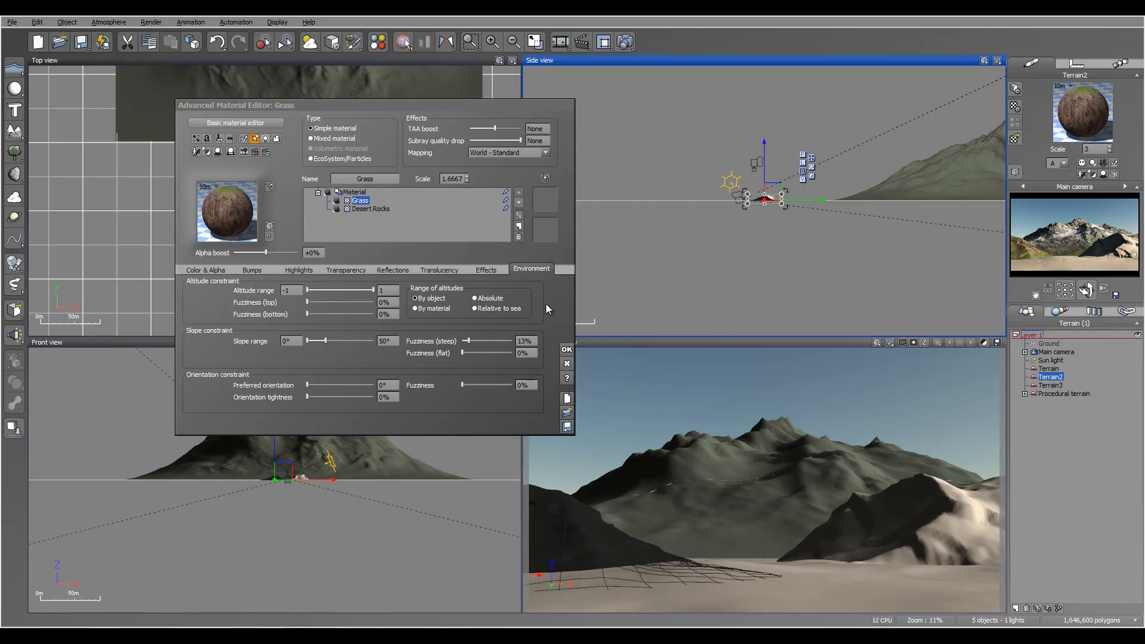
{"action": "left_click", "coordinate": [567, 349]}
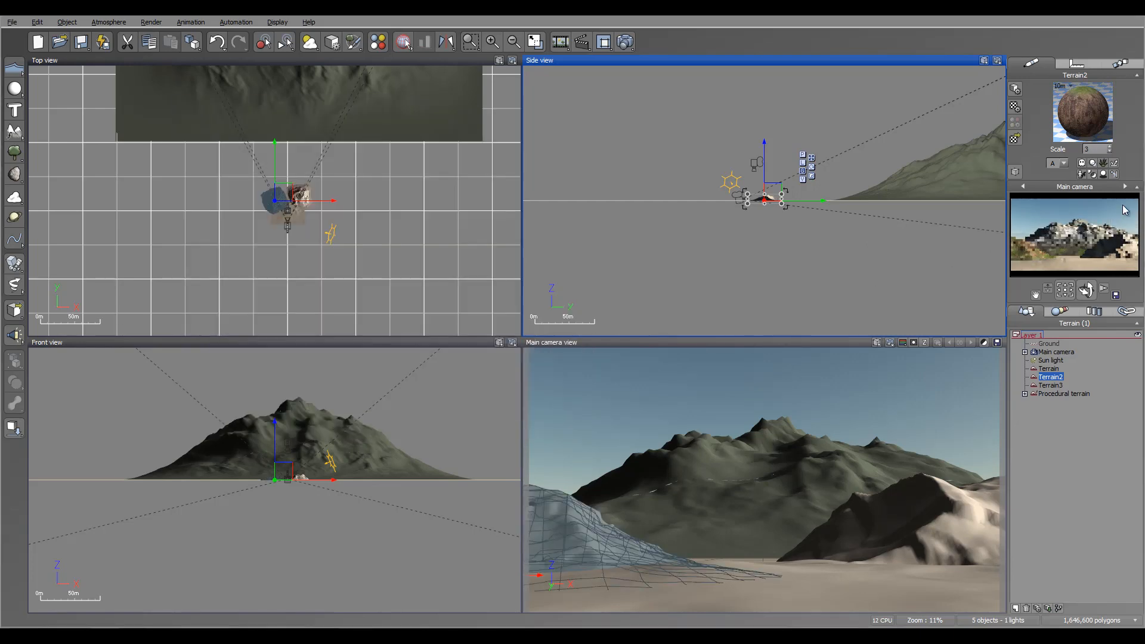
Step: Copy the material of Terrain2 and paste it onto Terrain3
{"action": "right_click", "coordinate": [1077, 113]}
{"action": "left_click", "coordinate": [1073, 131]}
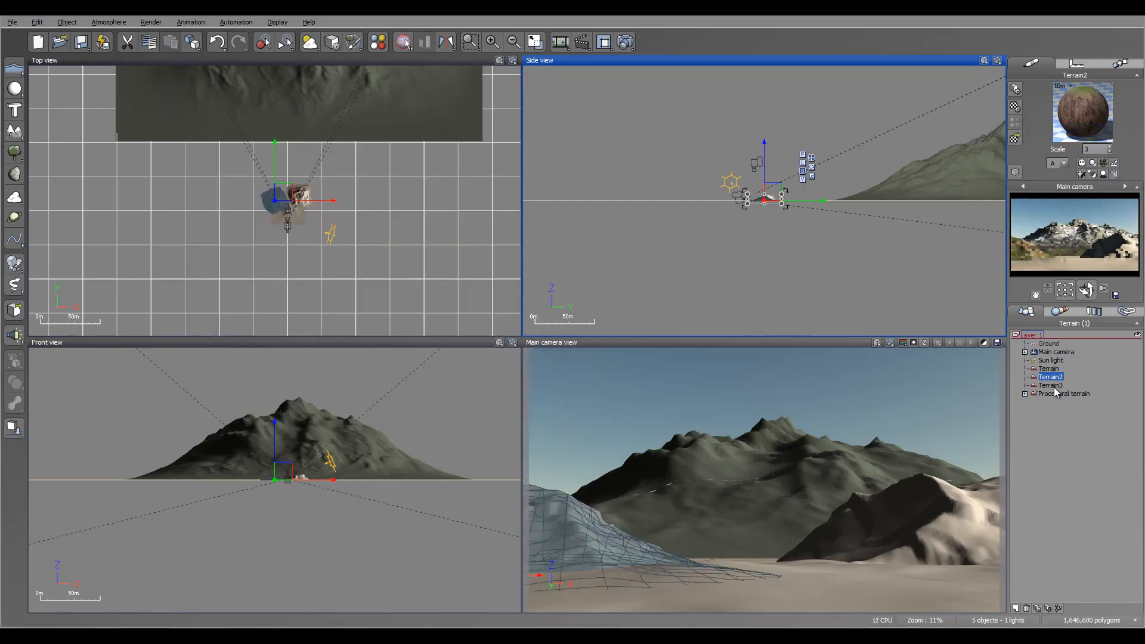
{"action": "left_click", "coordinate": [1052, 385]}
{"action": "right_click", "coordinate": [1077, 123]}
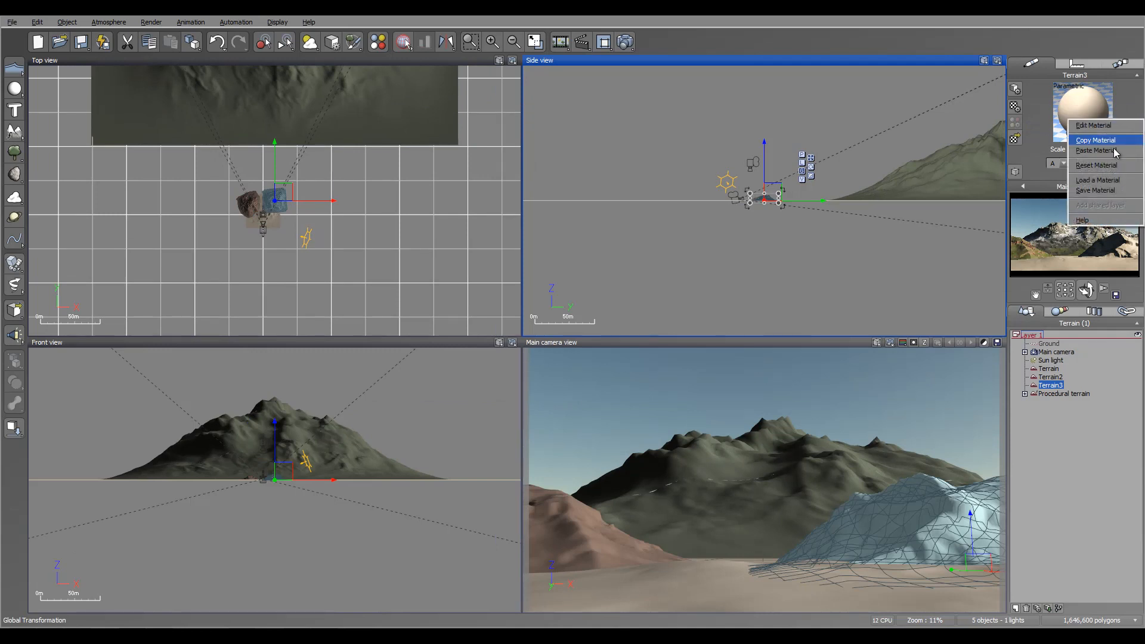
{"action": "left_click", "coordinate": [1110, 154]}
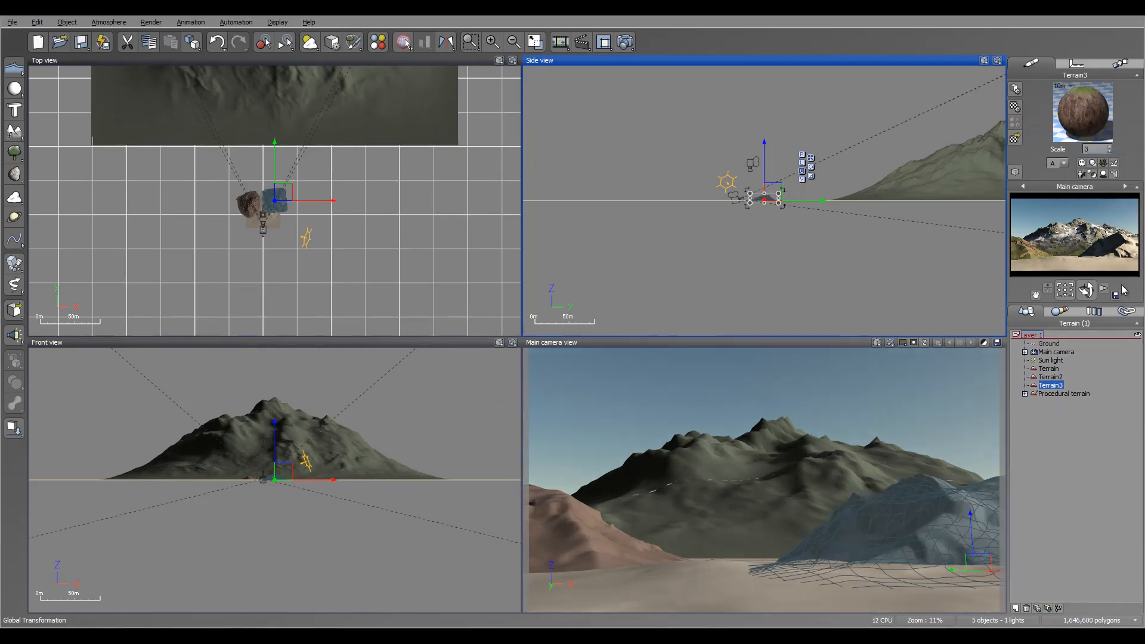
Step: Paste the copied grass and rock material onto Terrain and the Ground plane
{"action": "left_click", "coordinate": [1070, 394]}
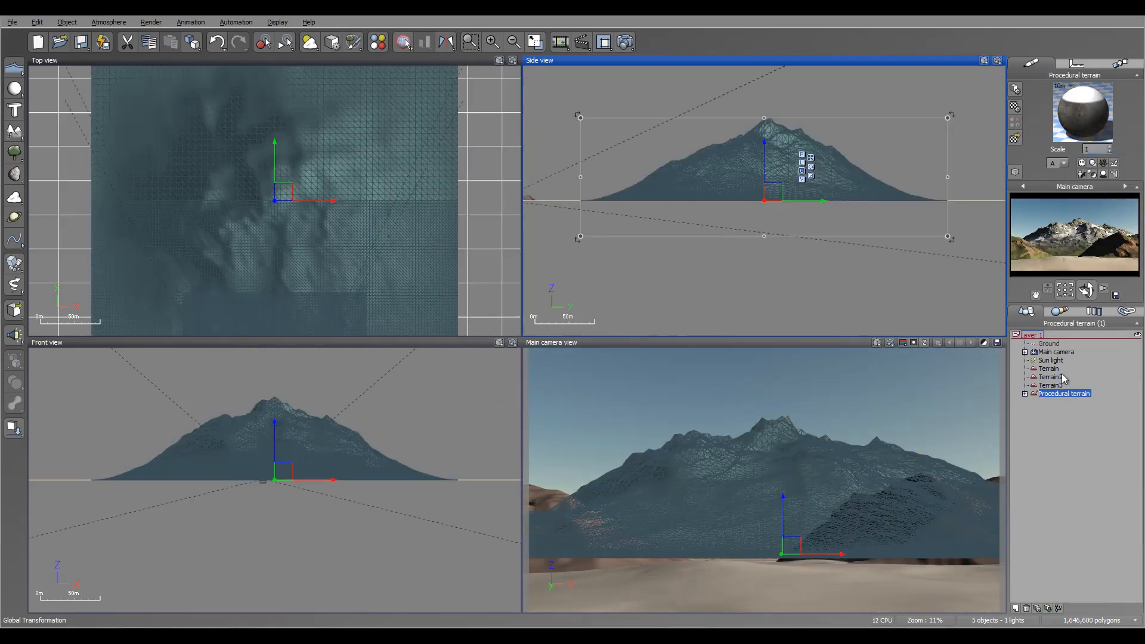
{"action": "left_click", "coordinate": [1048, 368]}
{"action": "right_click", "coordinate": [1073, 104]}
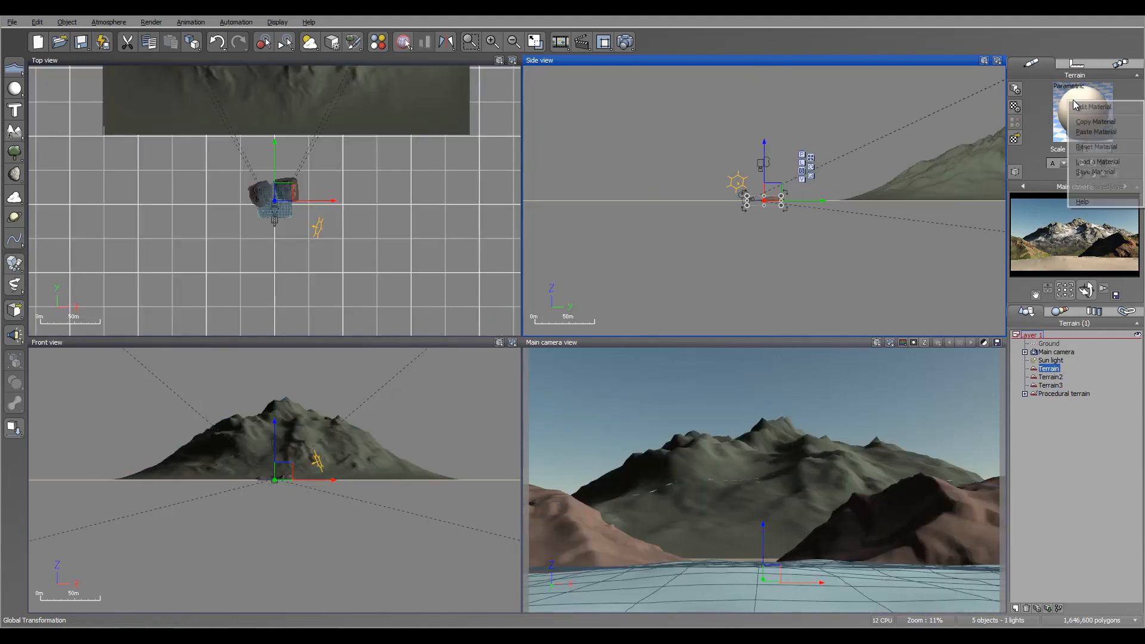
{"action": "left_click", "coordinate": [1117, 135]}
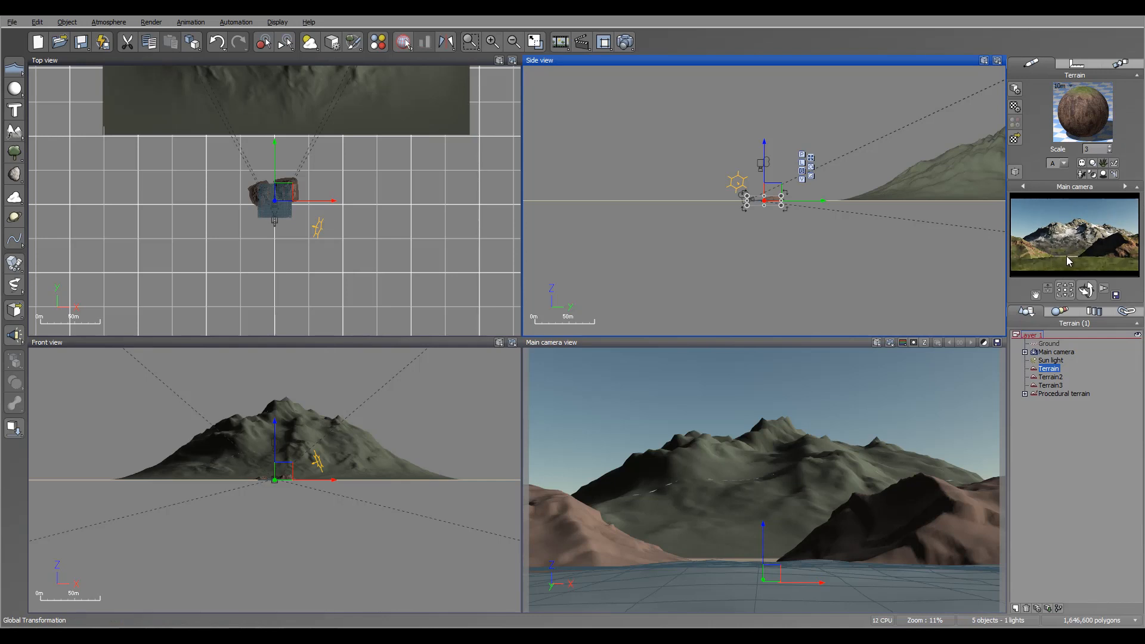
{"action": "left_click", "coordinate": [1057, 343]}
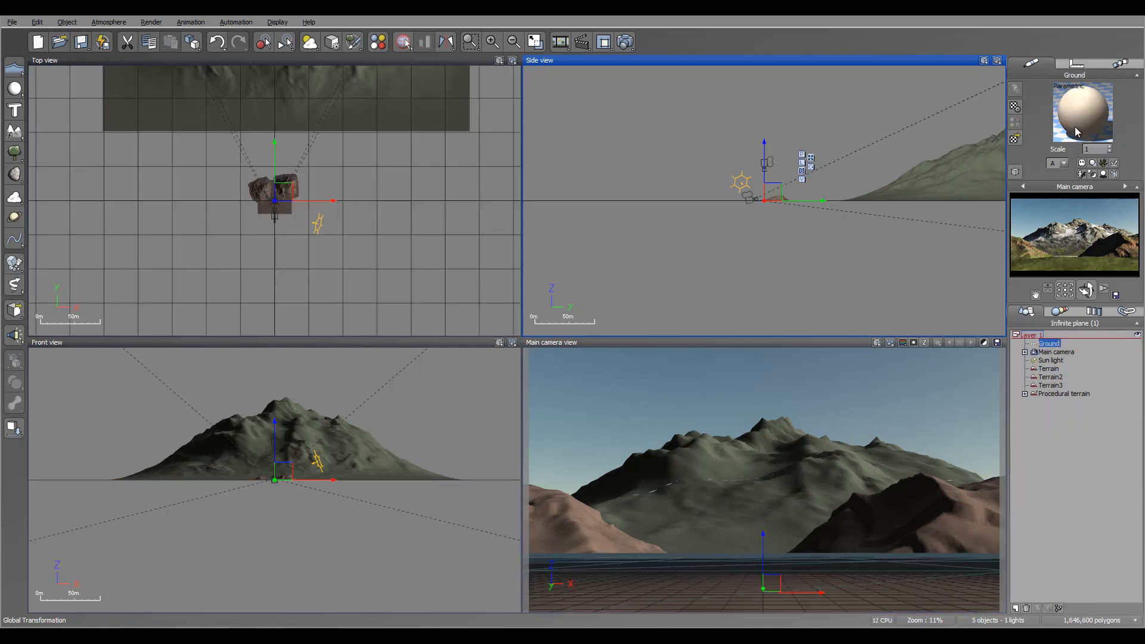
{"action": "right_click", "coordinate": [1073, 119]}
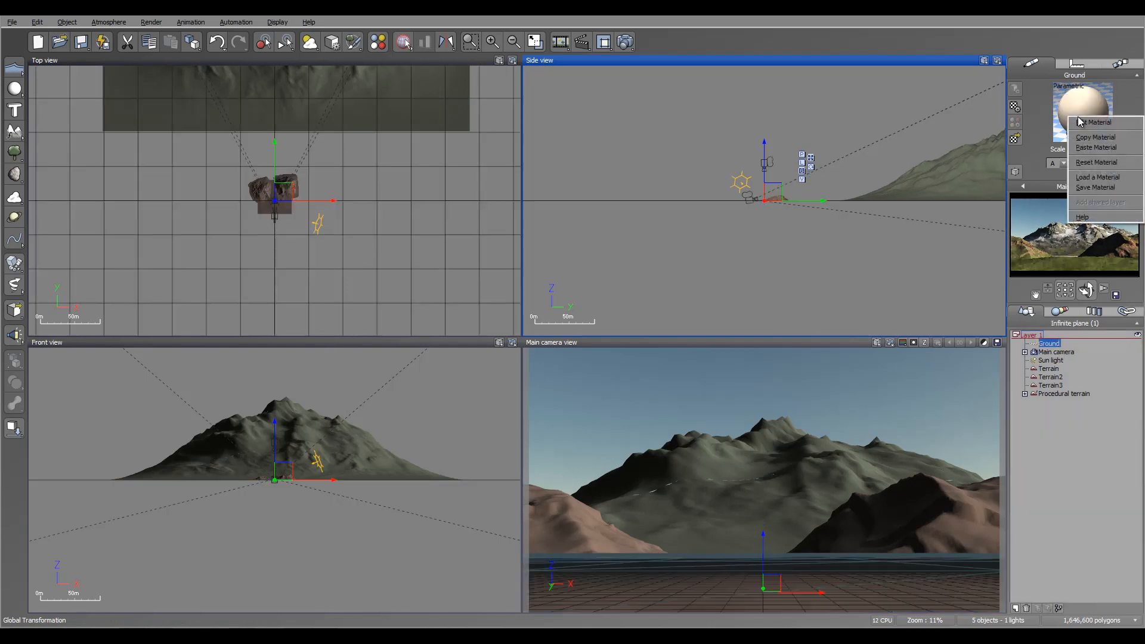
{"action": "left_click", "coordinate": [1102, 148]}
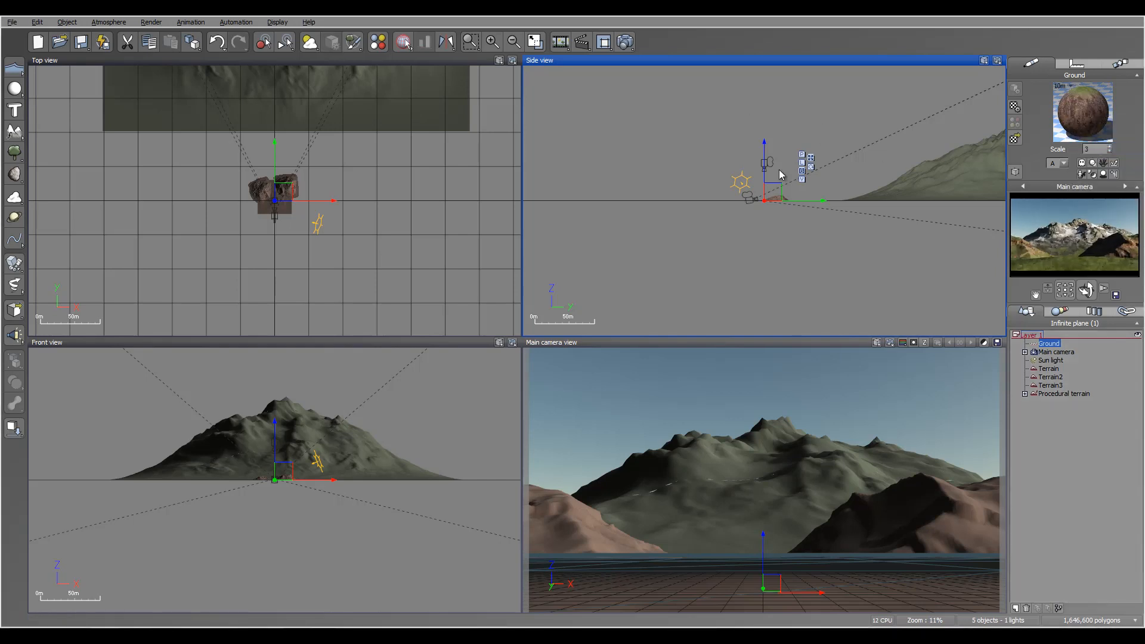
Step: Render the main camera view, accept the post render options and close the render display
{"action": "left_click", "coordinate": [626, 43]}
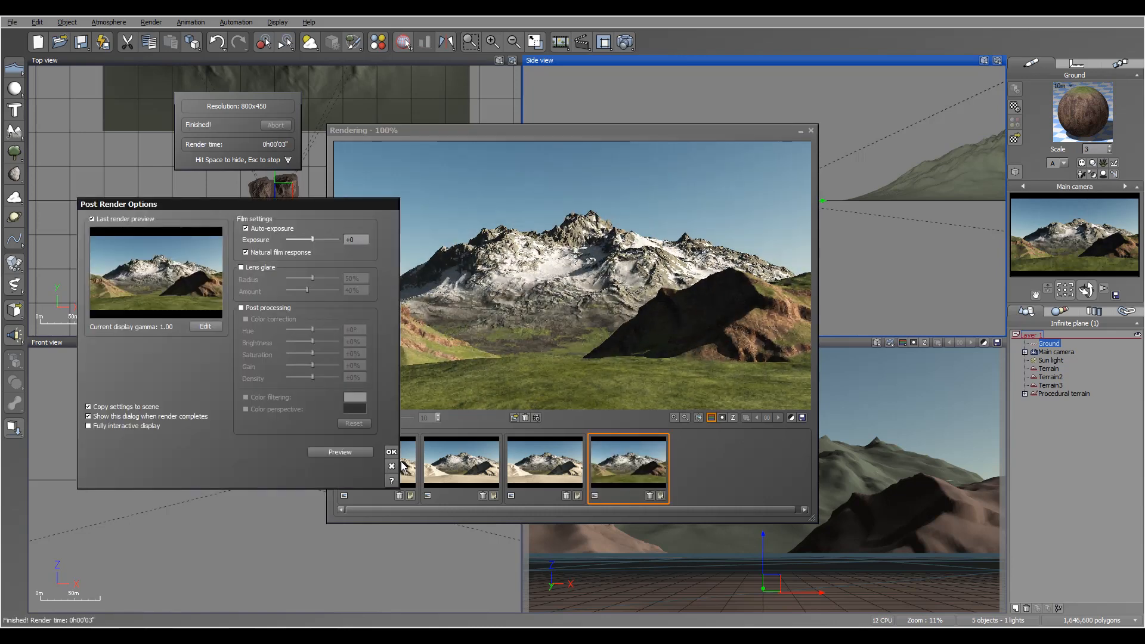
{"action": "left_click", "coordinate": [391, 452]}
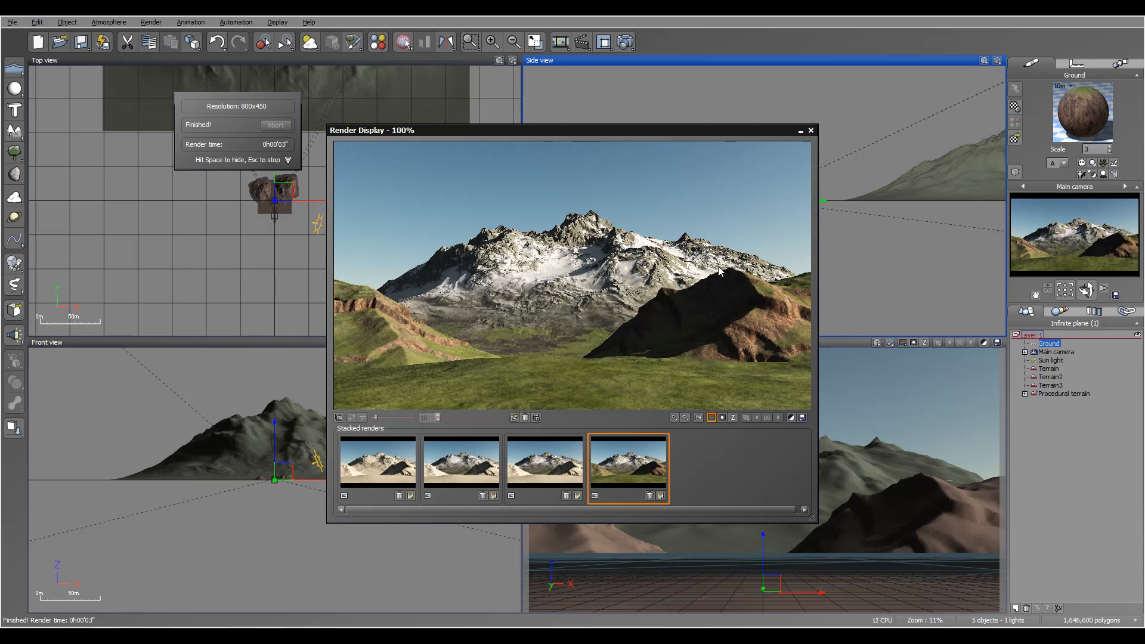
{"action": "left_click", "coordinate": [811, 131]}
Step: Move the sun light forward in the top view so it lights the scene from beside the foreground terrains
{"action": "left_click", "coordinate": [1050, 360]}
{"action": "scroll", "coordinate": [314, 248], "scroll_direction": "up", "scroll_amount": 2}
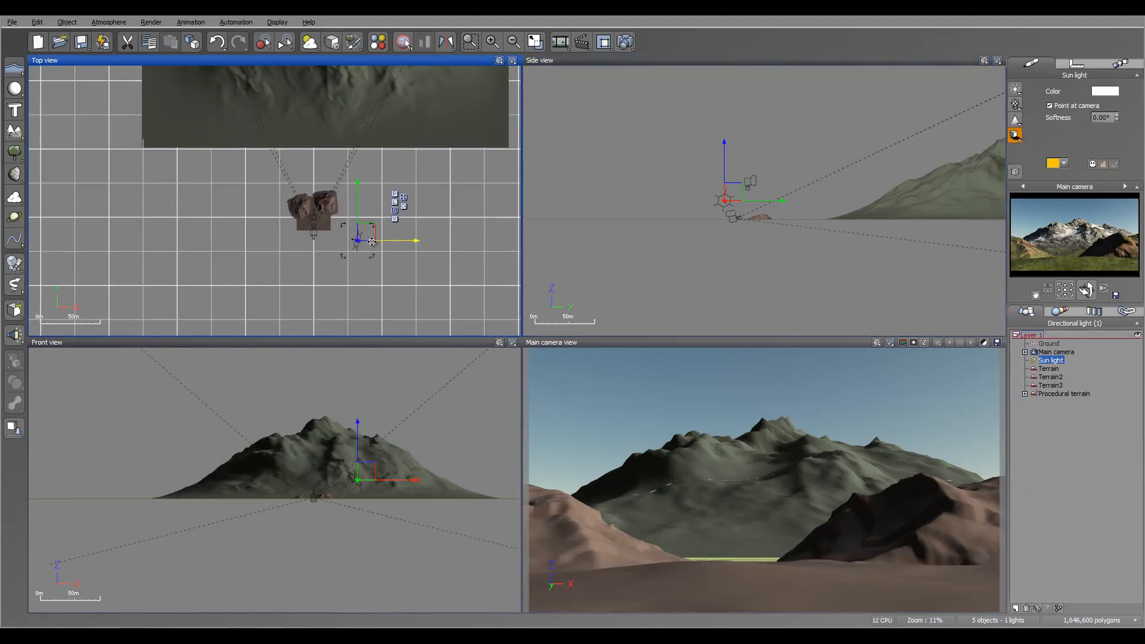
{"action": "left_click_drag", "start_coordinate": [371, 242], "coordinate": [366, 183]}
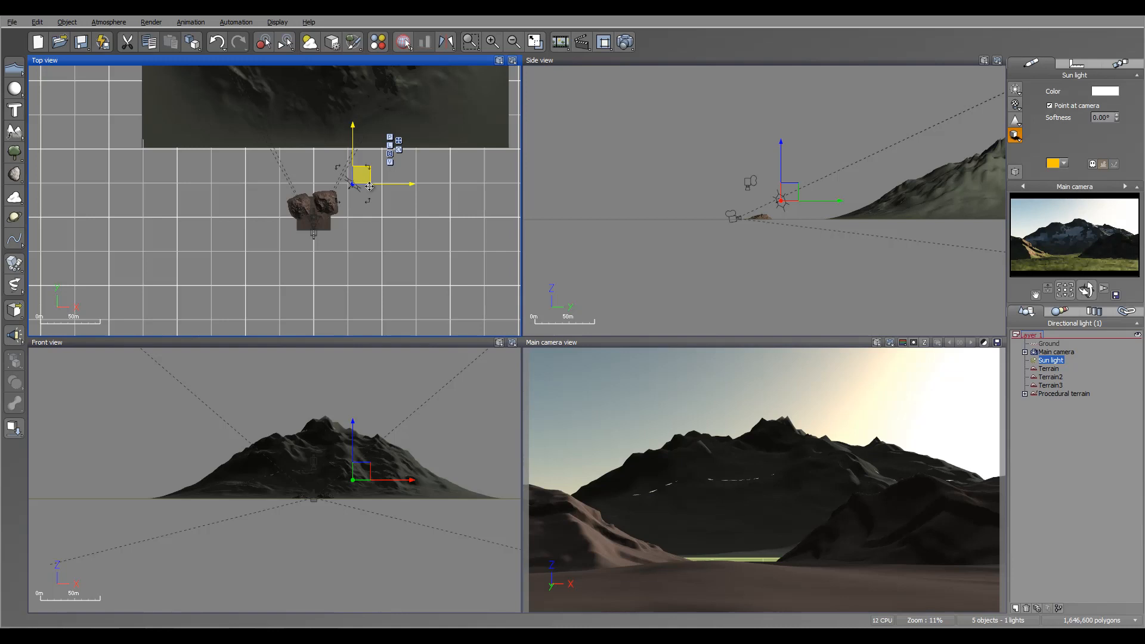
{"action": "left_click_drag", "start_coordinate": [369, 187], "coordinate": [377, 204]}
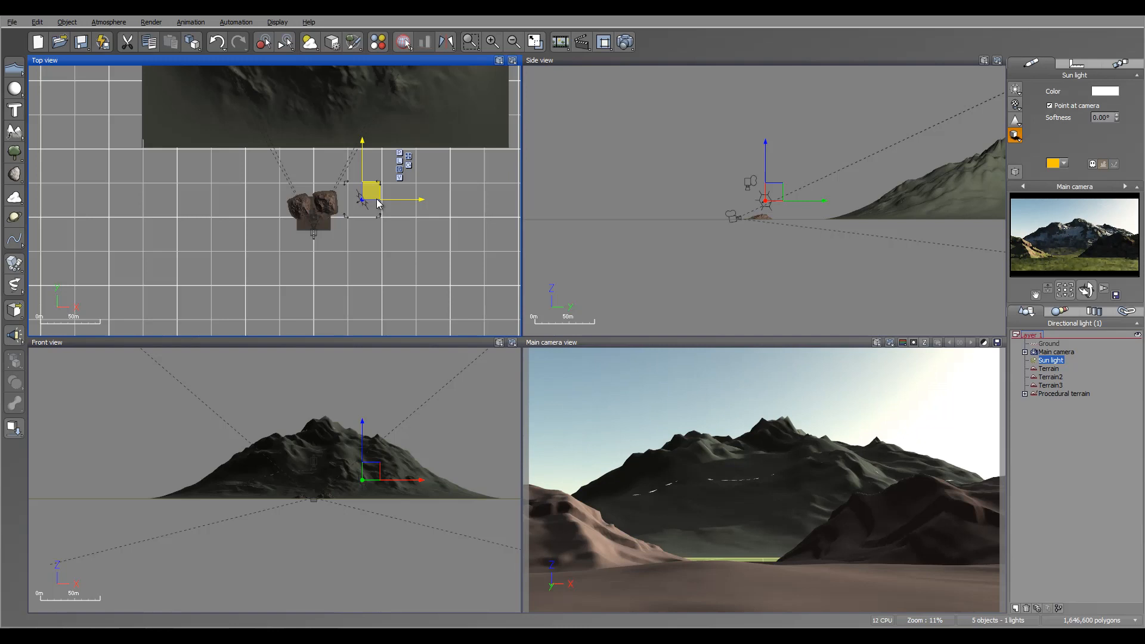
{"action": "left_click_drag", "start_coordinate": [376, 199], "coordinate": [381, 209]}
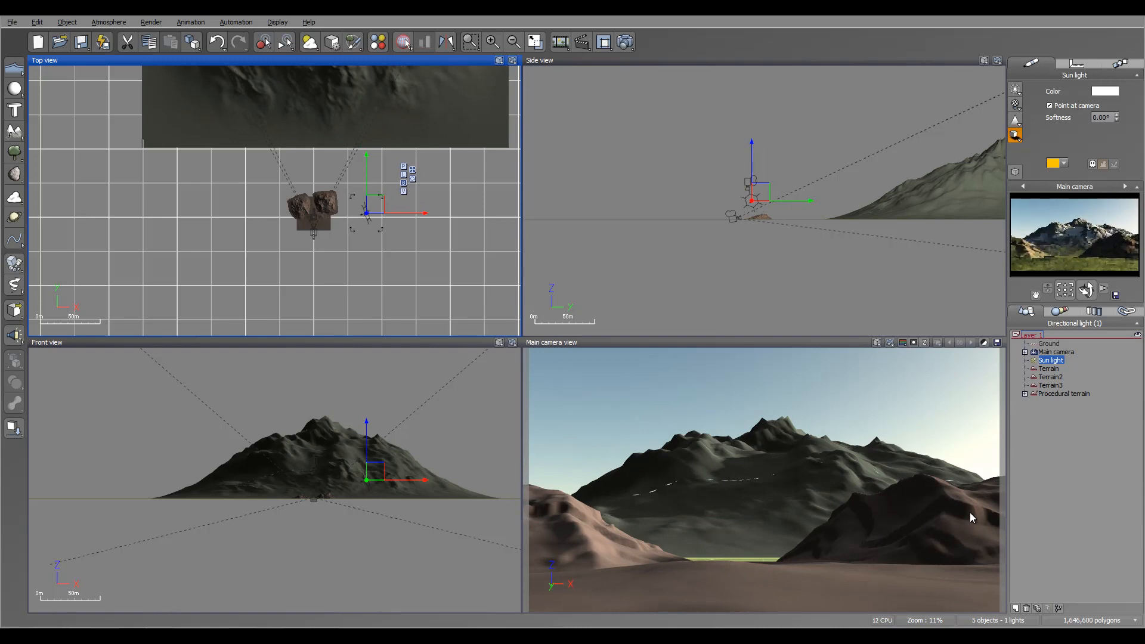
{"action": "left_click_drag", "start_coordinate": [373, 209], "coordinate": [375, 219]}
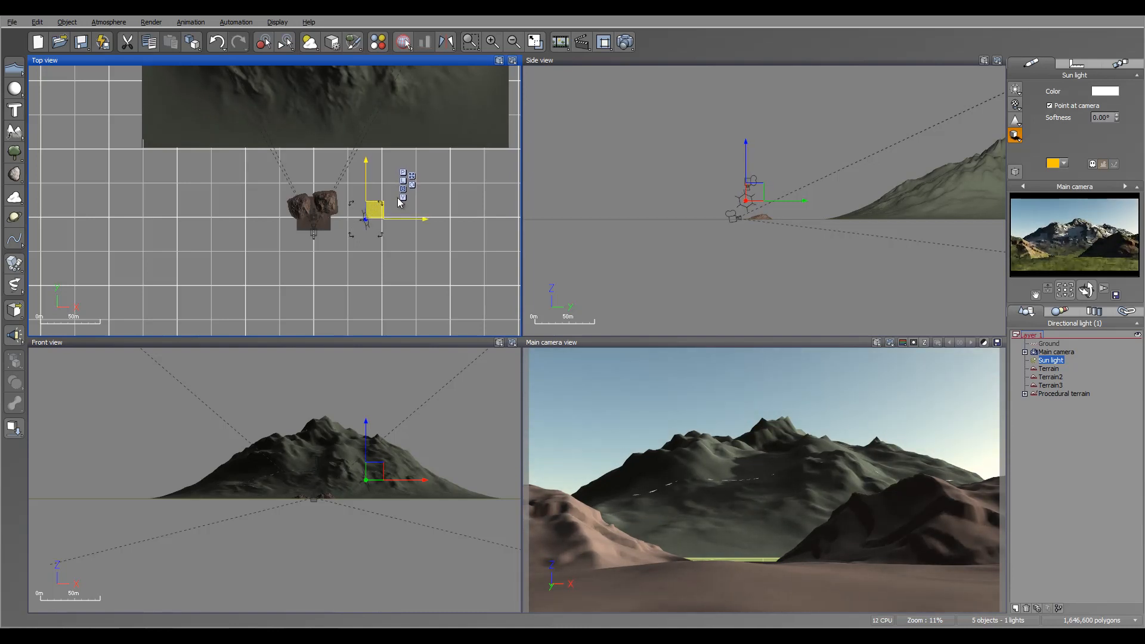
Step: Add an EcoSystem layer above the Grass layer in the material of Terrain2
{"action": "scroll", "coordinate": [322, 224], "scroll_direction": "up", "scroll_amount": 8}
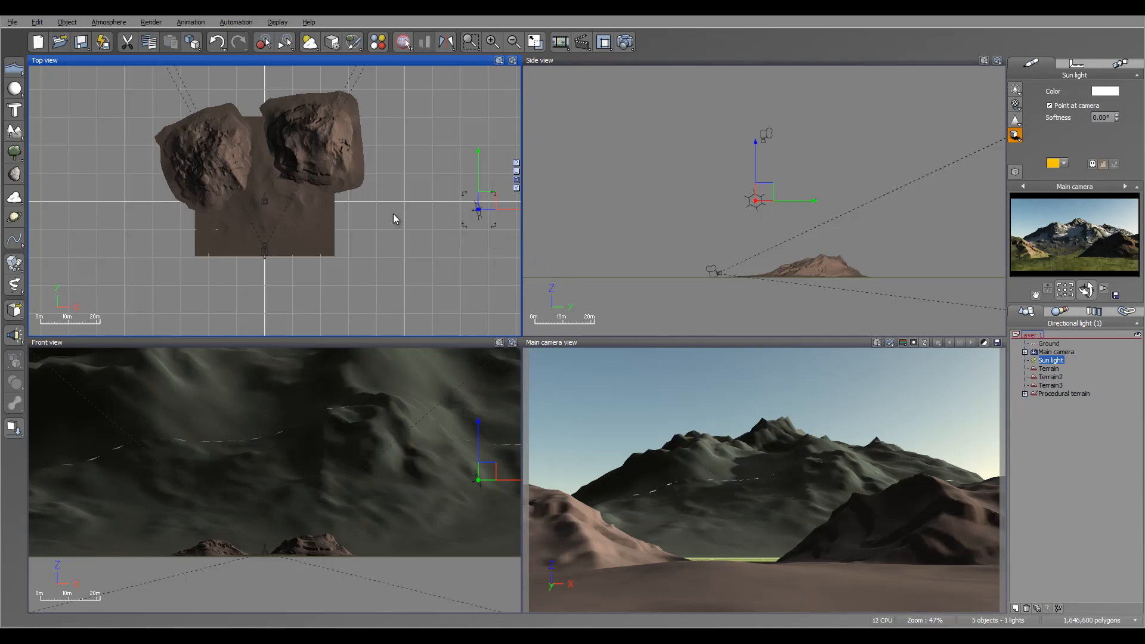
{"action": "right_click_drag", "start_coordinate": [392, 218], "coordinate": [446, 225]}
{"action": "left_click", "coordinate": [252, 167]}
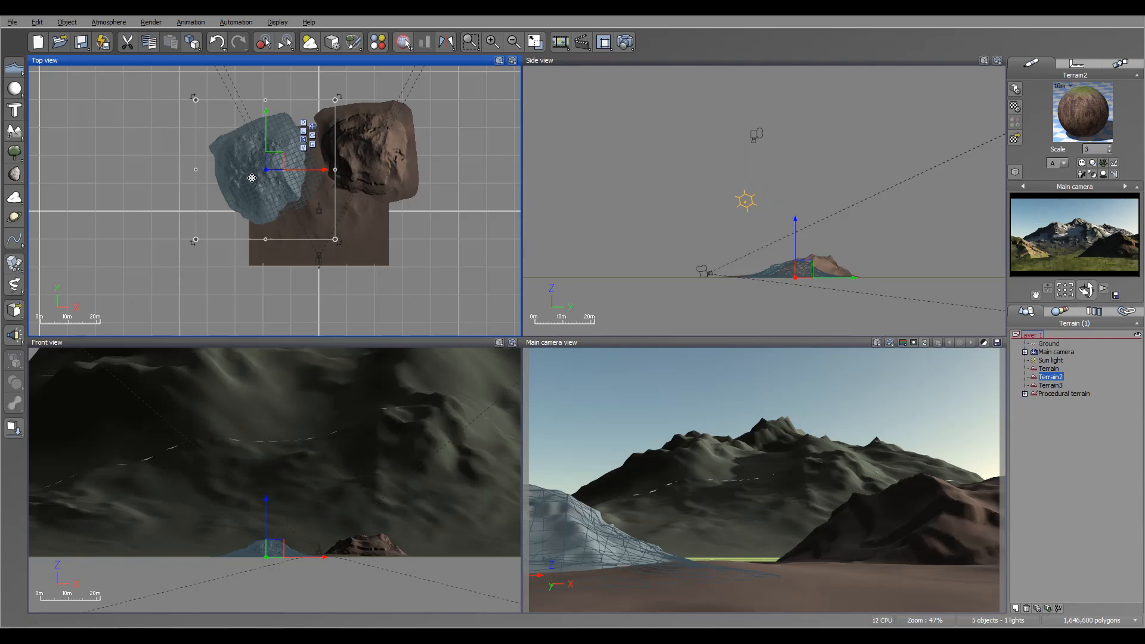
{"action": "double_click", "coordinate": [1082, 122]}
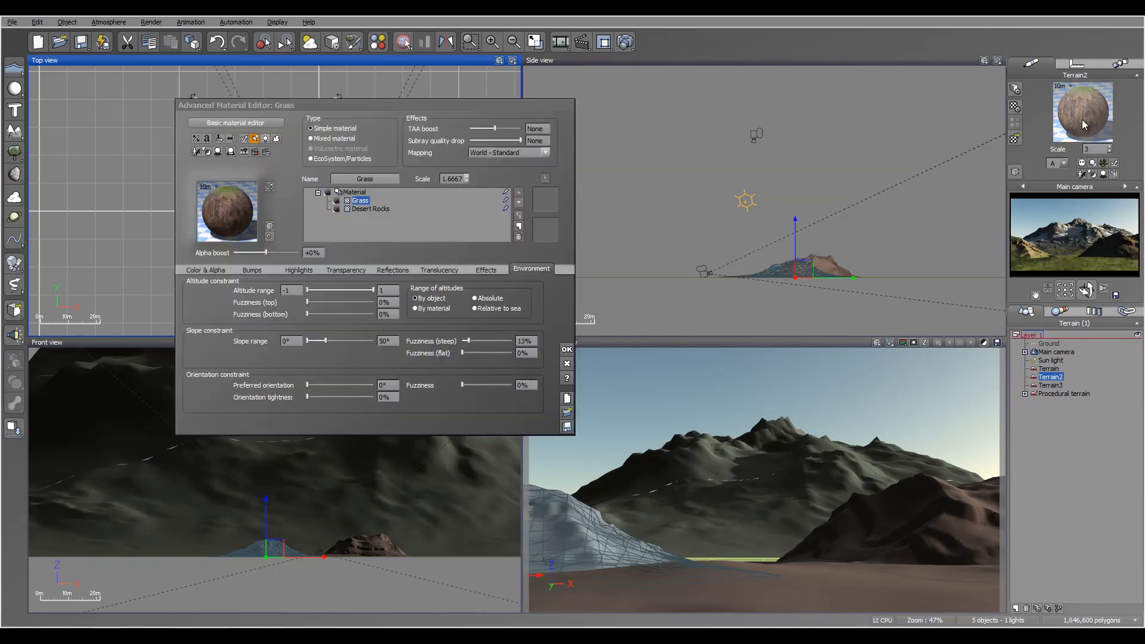
{"action": "left_click_drag", "start_coordinate": [454, 111], "coordinate": [426, 100]}
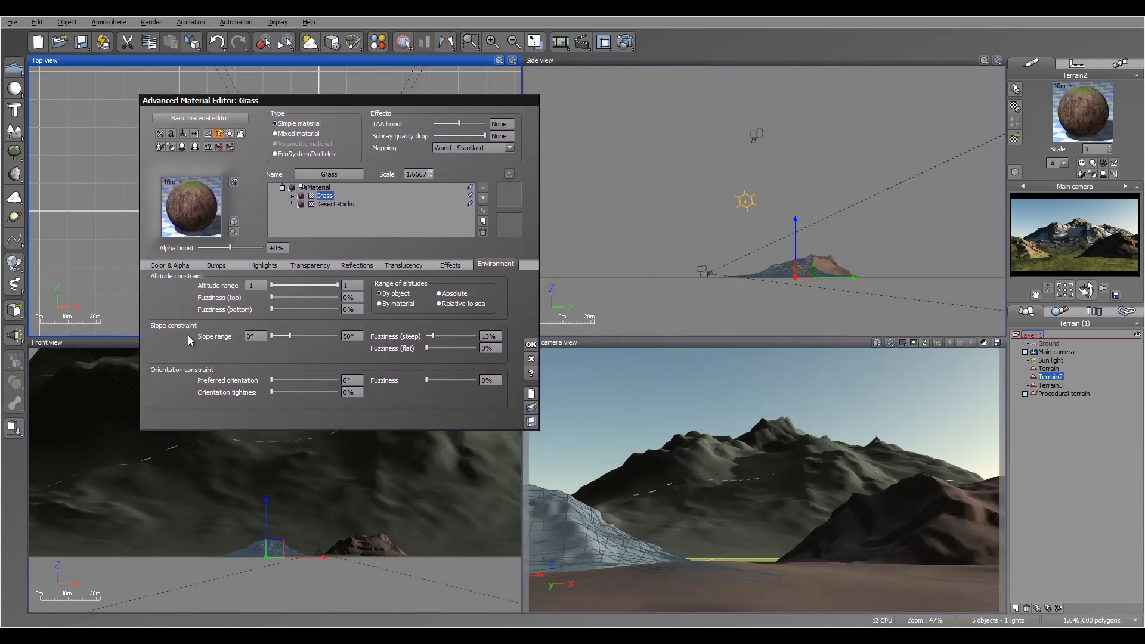
{"action": "left_click", "coordinate": [320, 155]}
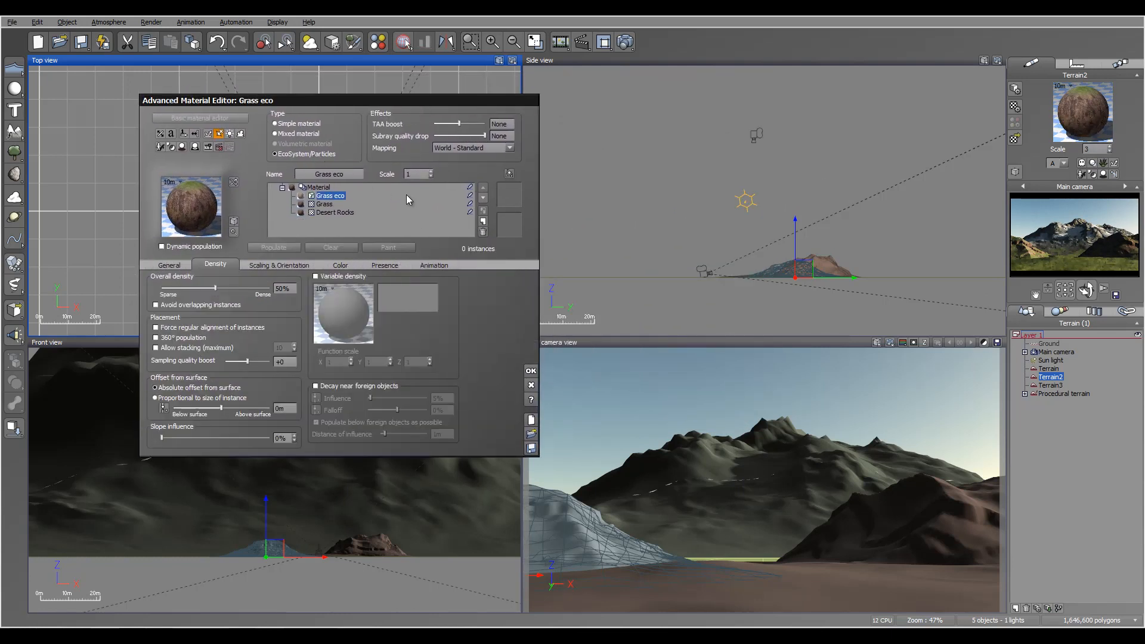
Step: Populate Terrain2's EcoSystem with Blue Spruce, Alder - Late Spring, Winter Tree H and Large European Ash - Spring Bright Green
{"action": "left_click", "coordinate": [170, 265]}
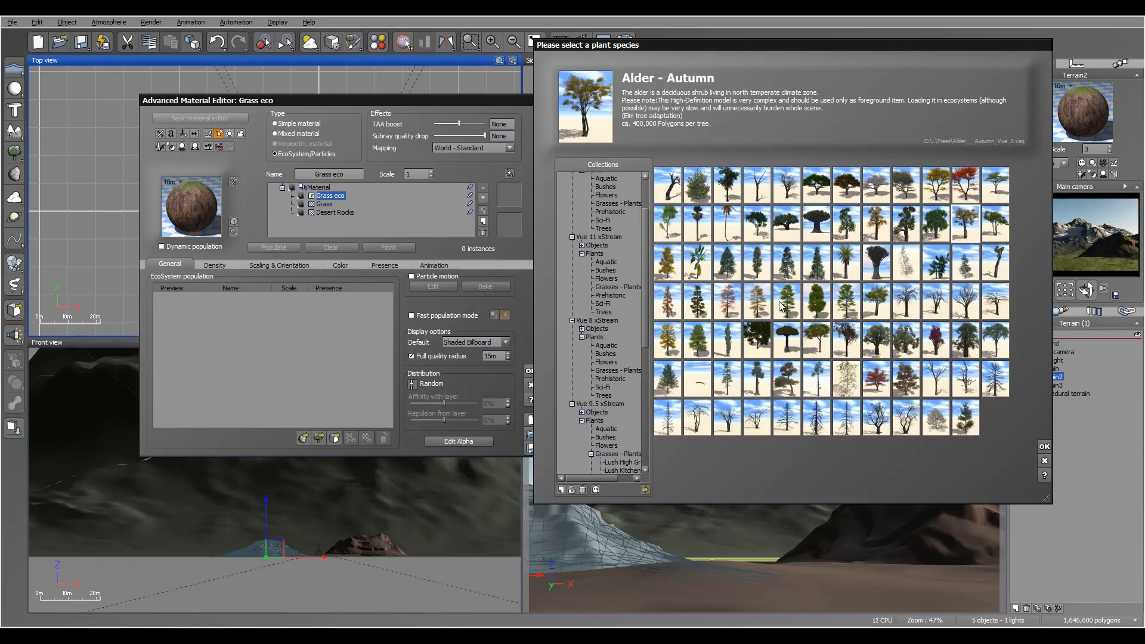
{"action": "double_click", "coordinate": [727, 262]}
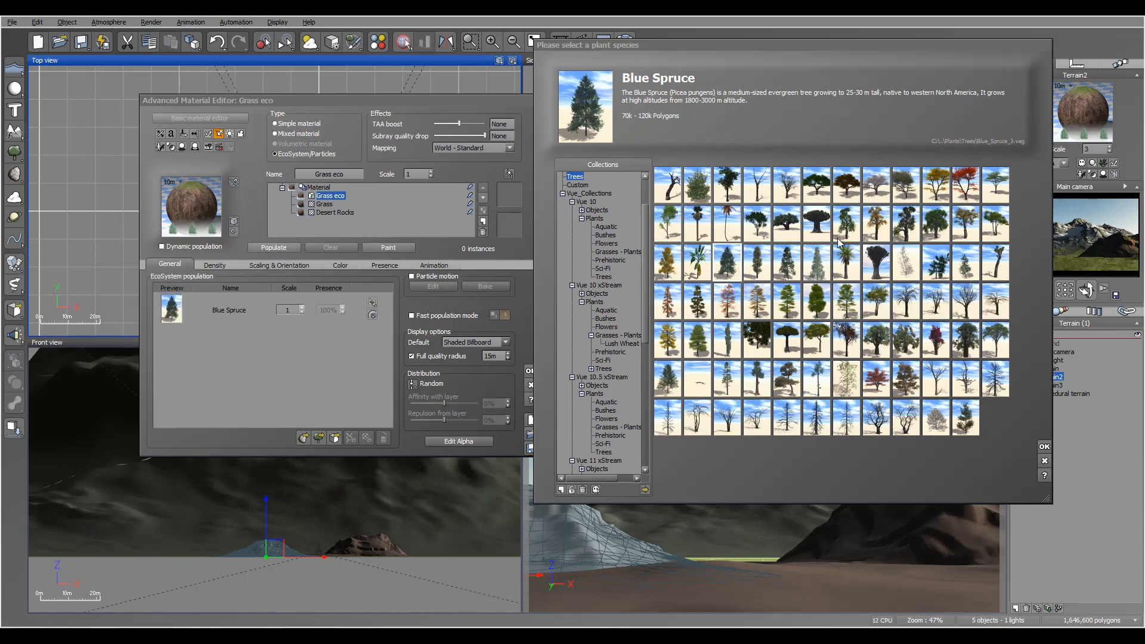
{"action": "left_click", "coordinate": [1000, 227]}
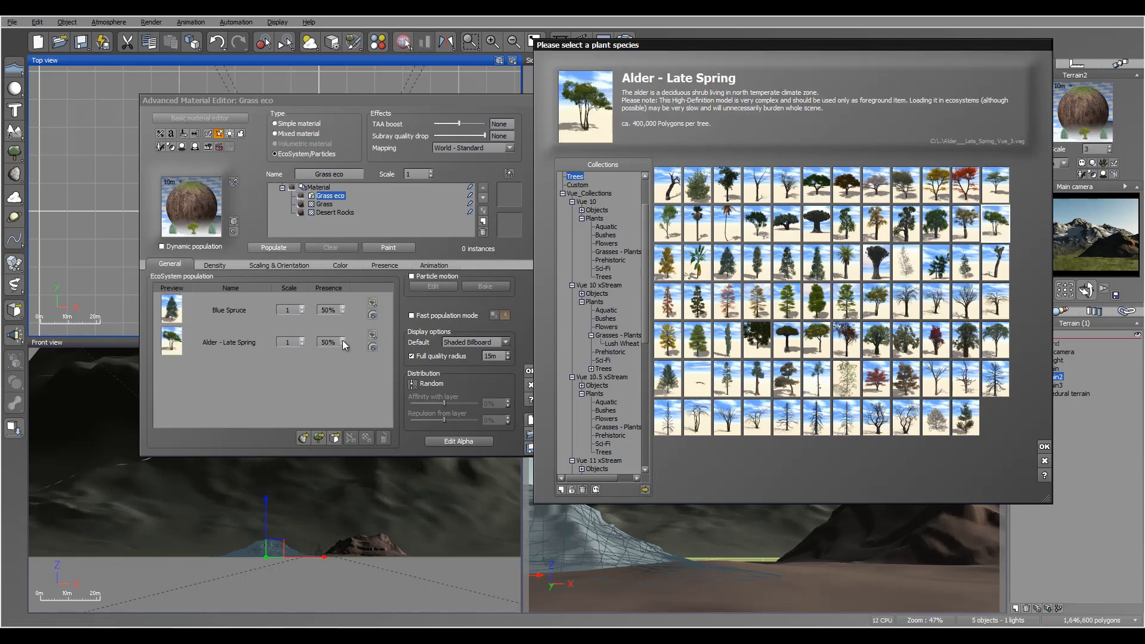
{"action": "left_click", "coordinate": [846, 417]}
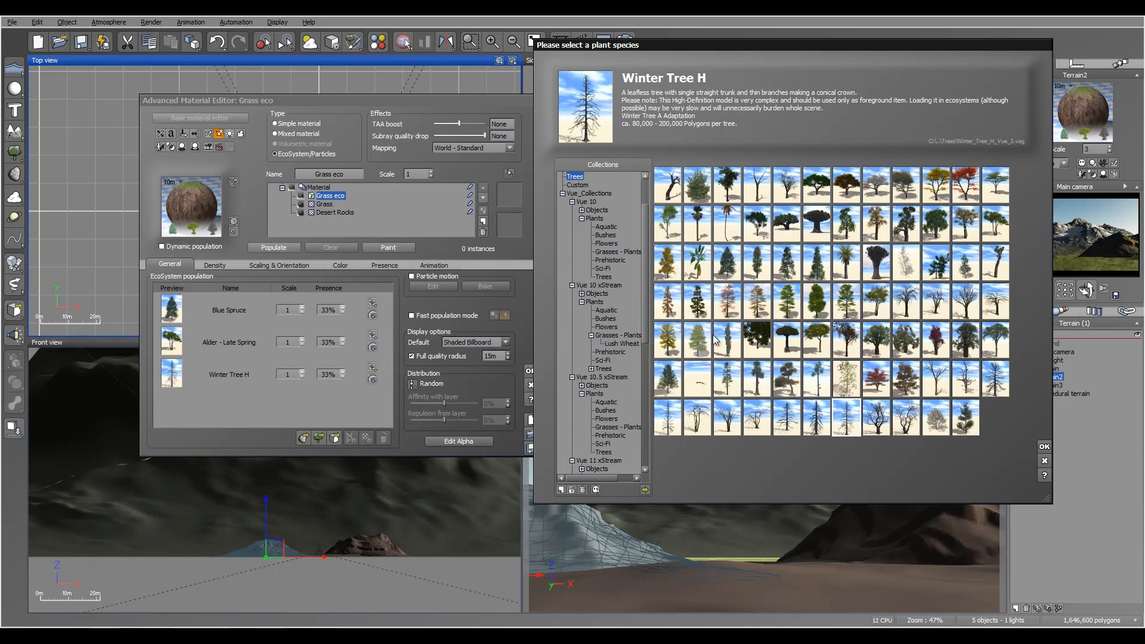
{"action": "double_click", "coordinate": [779, 293]}
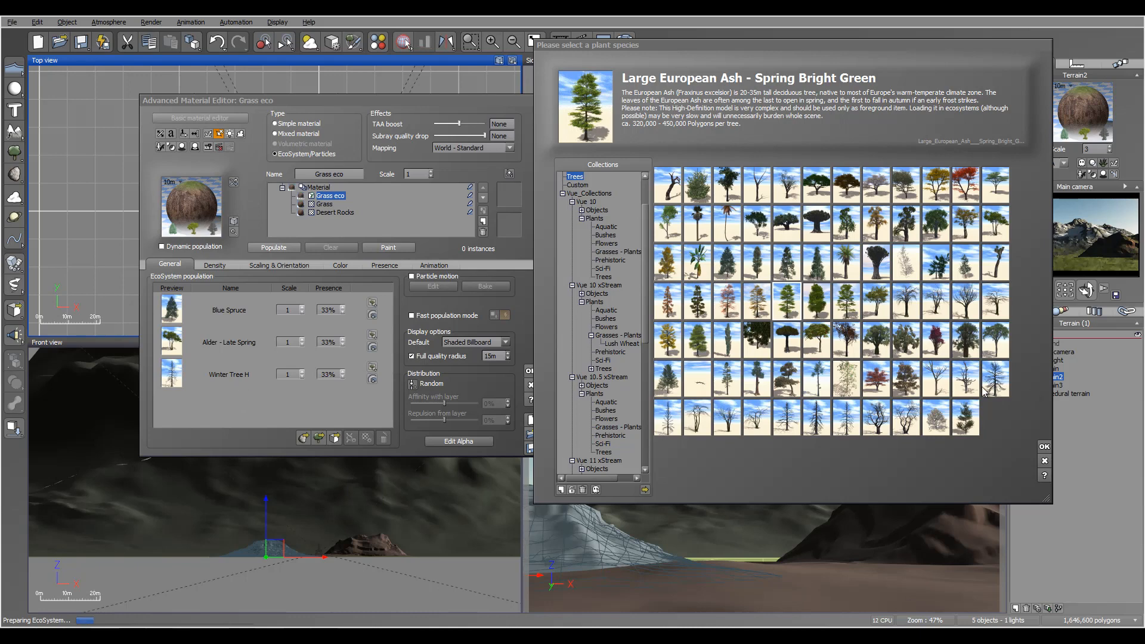
{"action": "left_click", "coordinate": [1044, 446]}
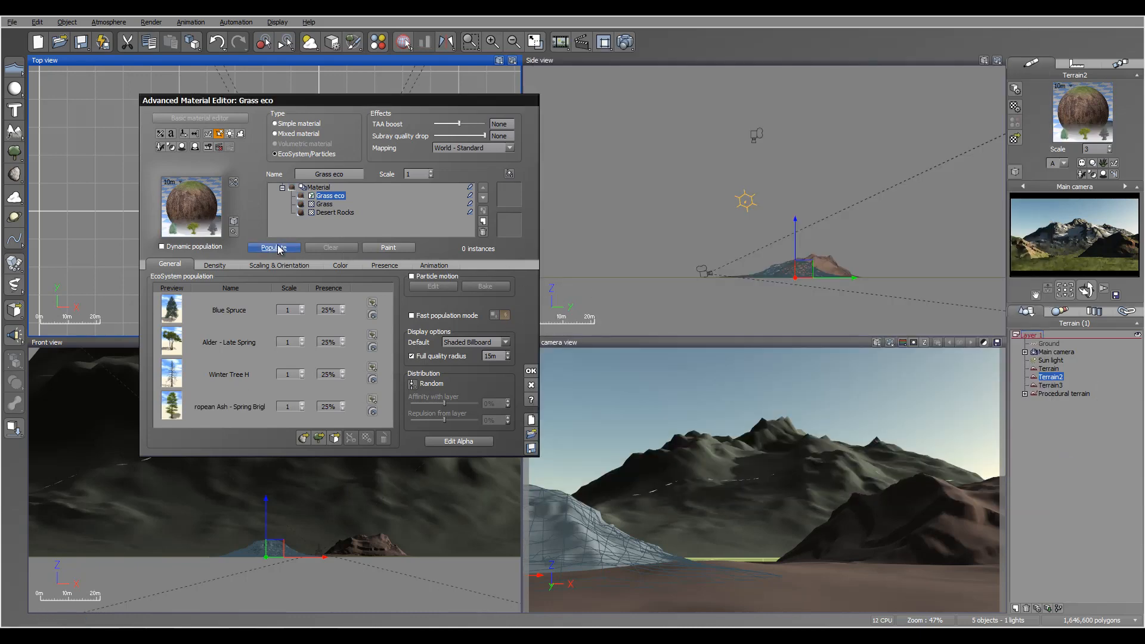
{"action": "left_click", "coordinate": [278, 248]}
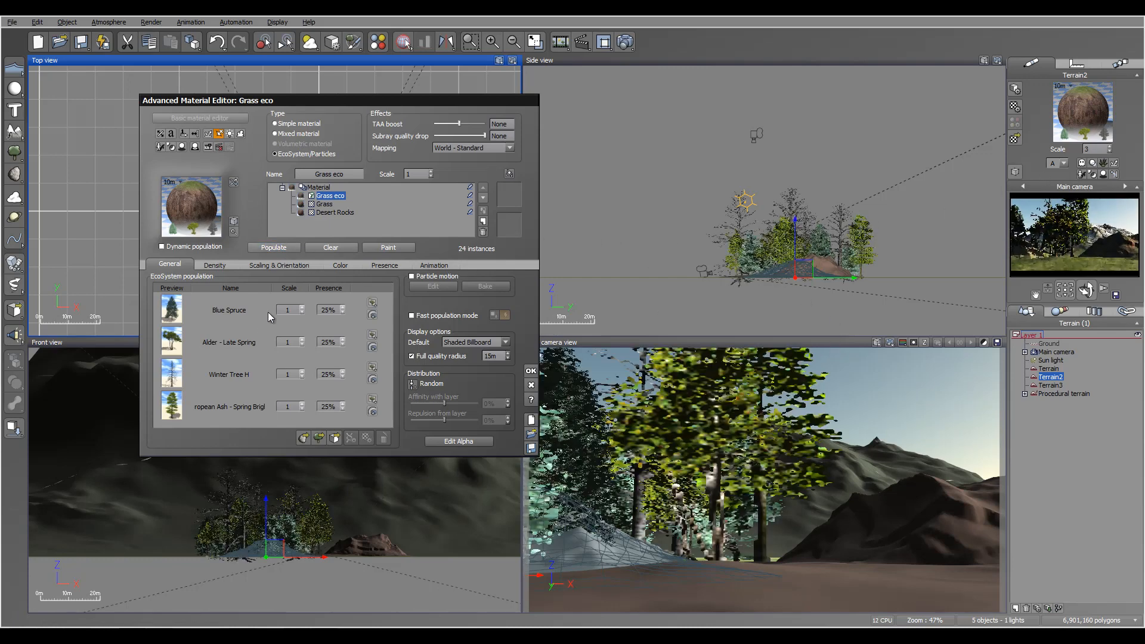
Step: Reduce the EcoSystem's overall scaling to about 0.32 and repopulate Terrain2
{"action": "left_click", "coordinate": [263, 265]}
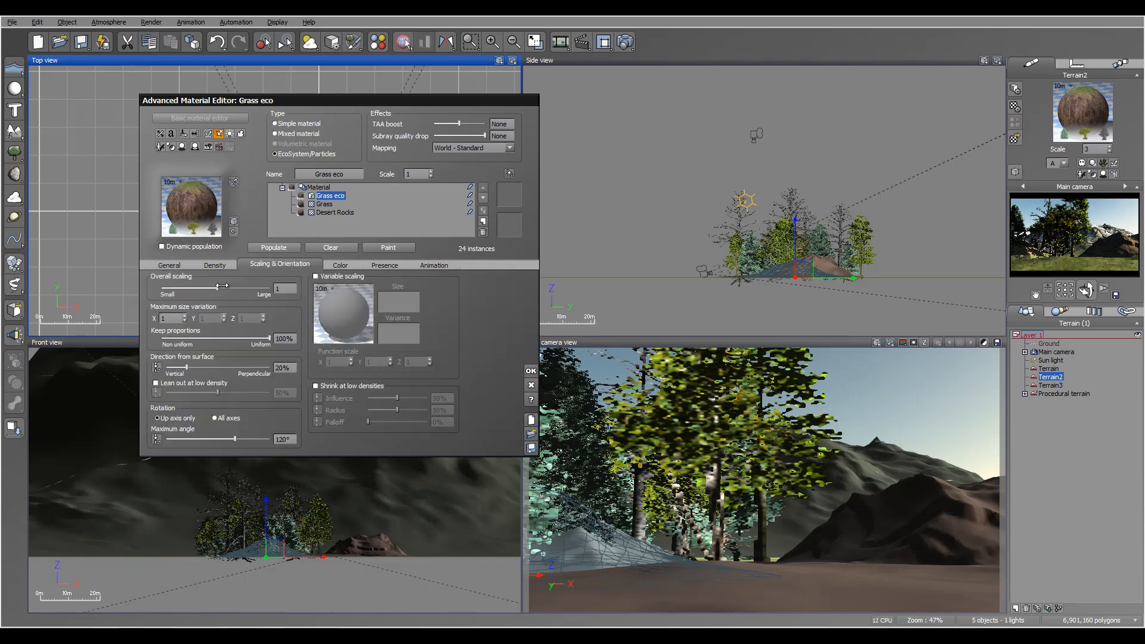
{"action": "left_click_drag", "start_coordinate": [221, 286], "coordinate": [202, 287]}
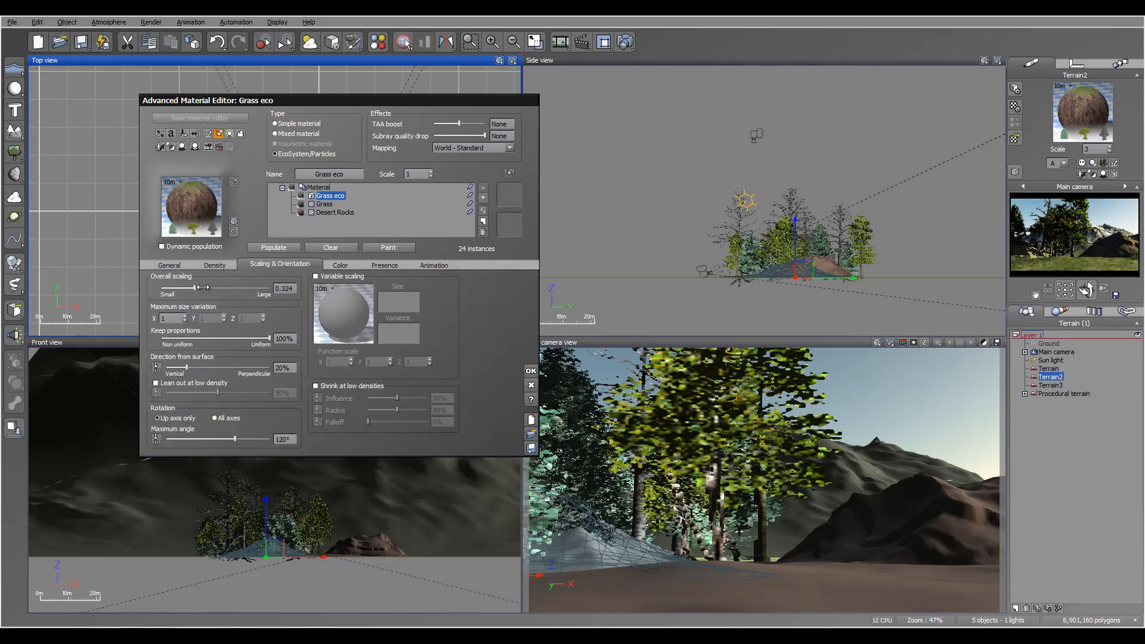
{"action": "left_click", "coordinate": [284, 249]}
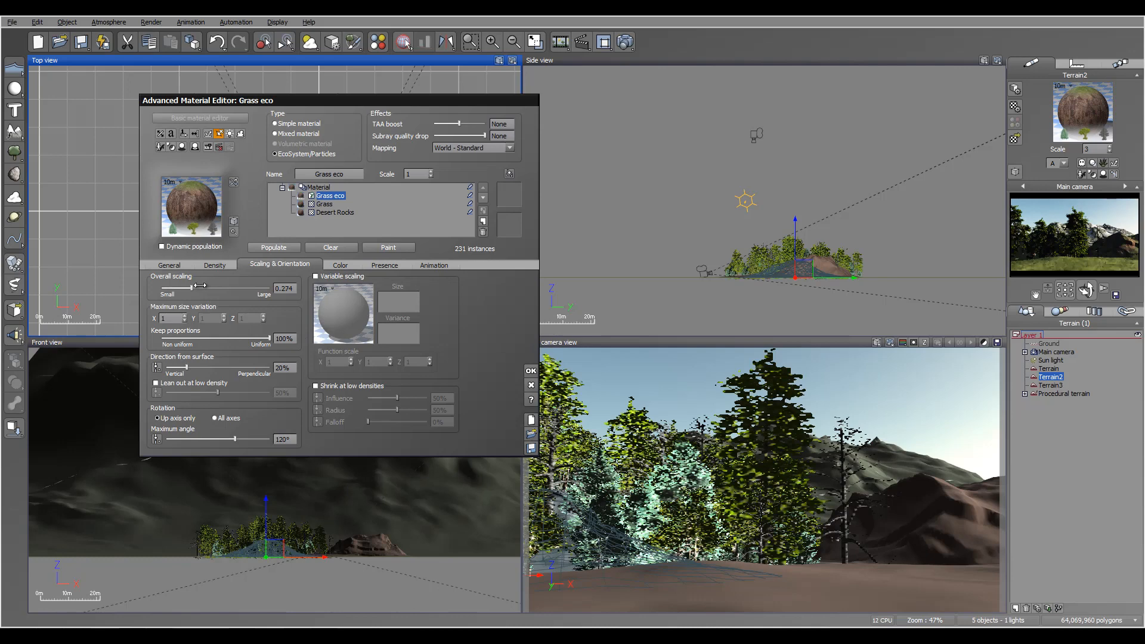
Step: Set Large European Ash to scale 0.7 and 11% presence, raise Blue Spruce presence to 40%, and repopulate Terrain2
{"action": "left_click", "coordinate": [170, 265]}
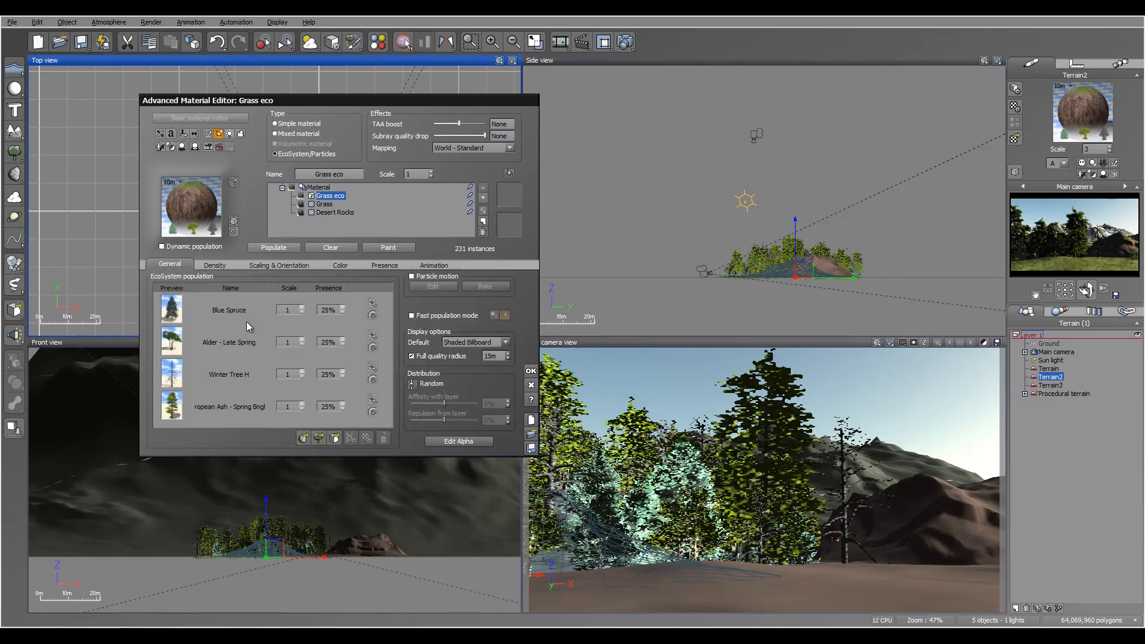
{"action": "left_click", "coordinate": [216, 416]}
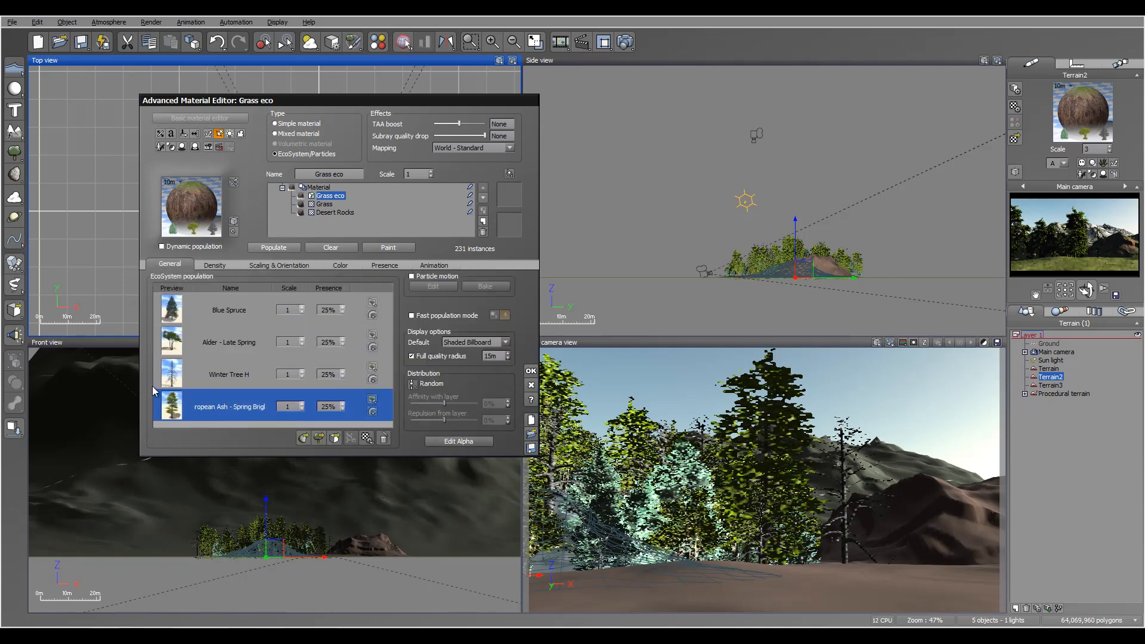
{"action": "left_click", "coordinate": [304, 409]}
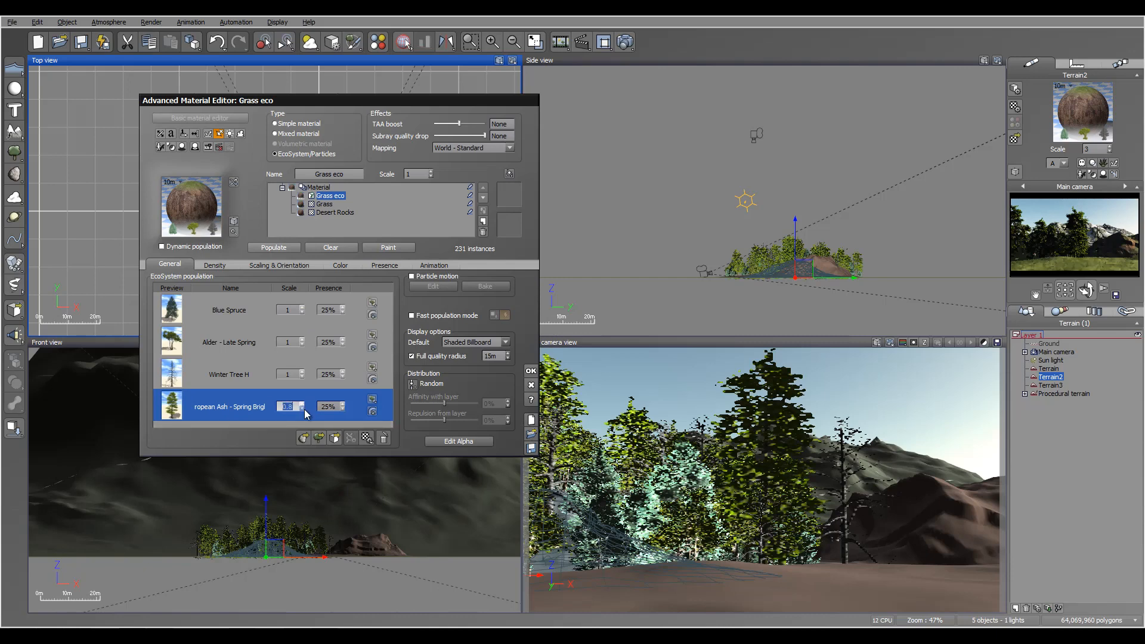
{"action": "left_click", "coordinate": [343, 409]}
{"action": "left_click", "coordinate": [343, 409]}
{"action": "left_click", "coordinate": [343, 307]}
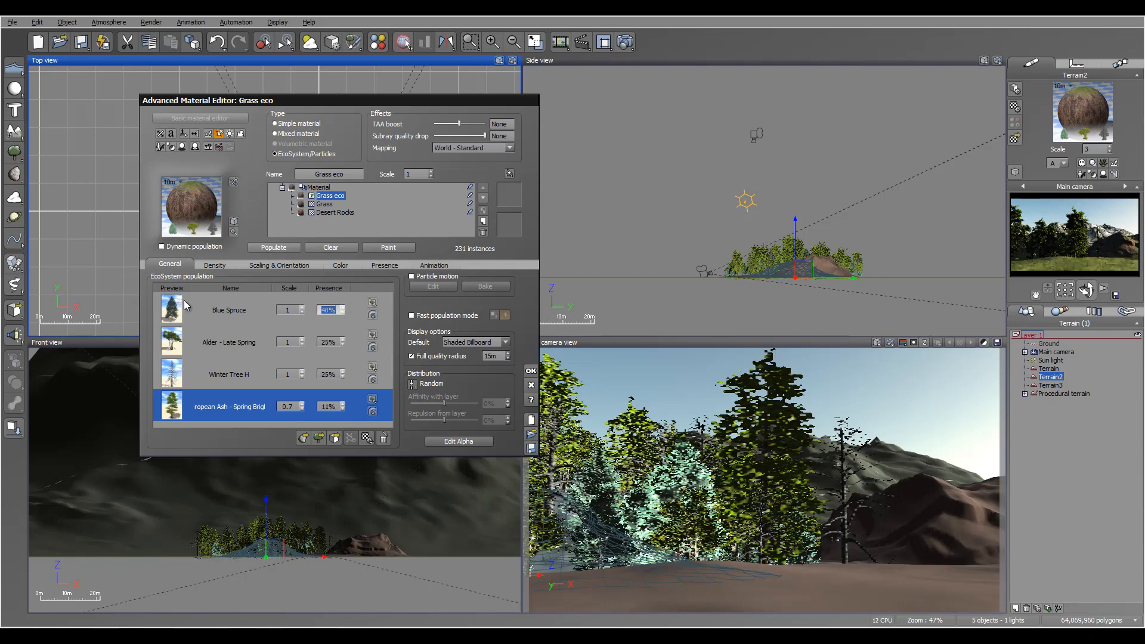
{"action": "left_click", "coordinate": [280, 248]}
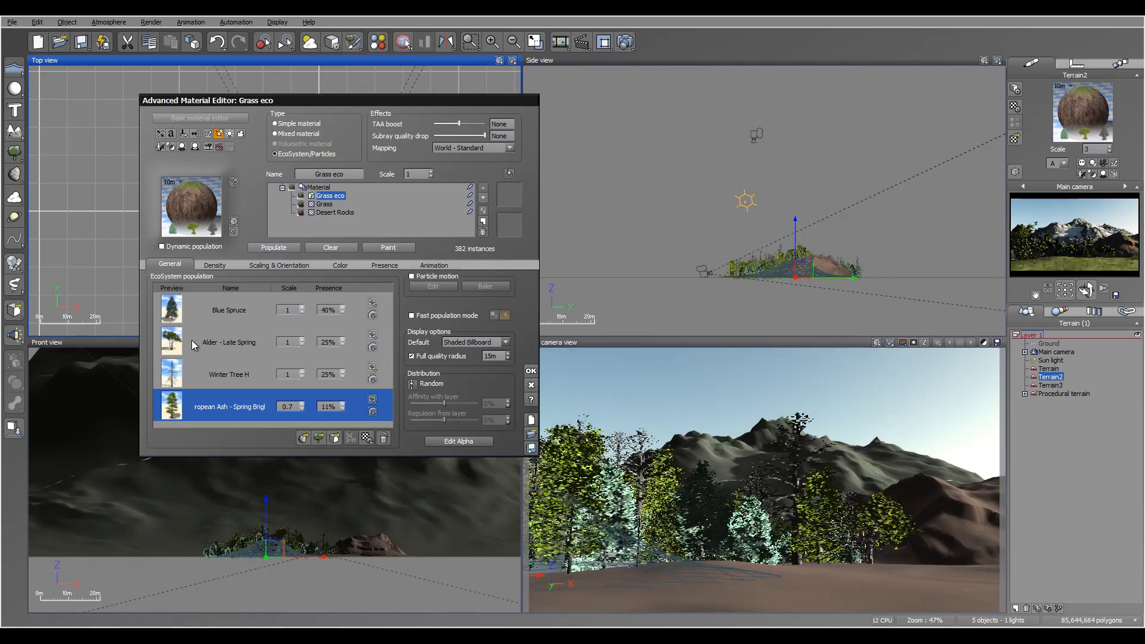
Step: Set Winter Tree H to scale 0.6 and 11% presence, Alder scale to 0.7 and Ash presence to 25%, and repopulate Terrain2
{"action": "left_click", "coordinate": [343, 376]}
{"action": "left_click", "coordinate": [301, 377]}
{"action": "left_click", "coordinate": [303, 346]}
{"action": "left_click", "coordinate": [271, 248]}
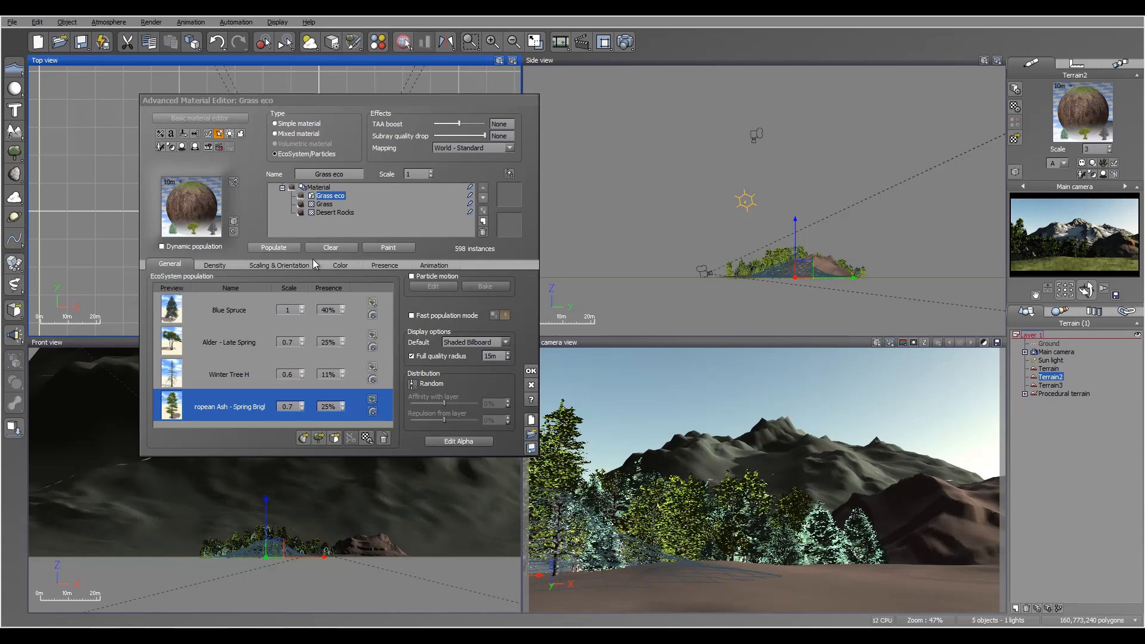
Step: Raise the lower altitude limit of Terrain2's EcoSystem layer to -0.56 and repopulate it
{"action": "left_click", "coordinate": [216, 264]}
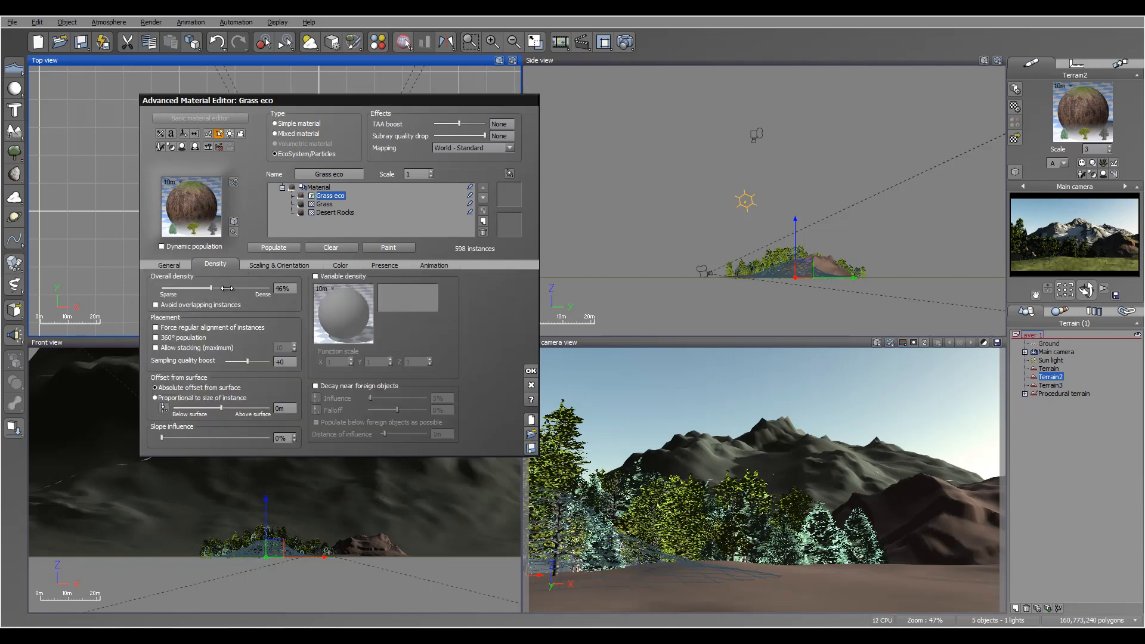
{"action": "left_click", "coordinate": [378, 263]}
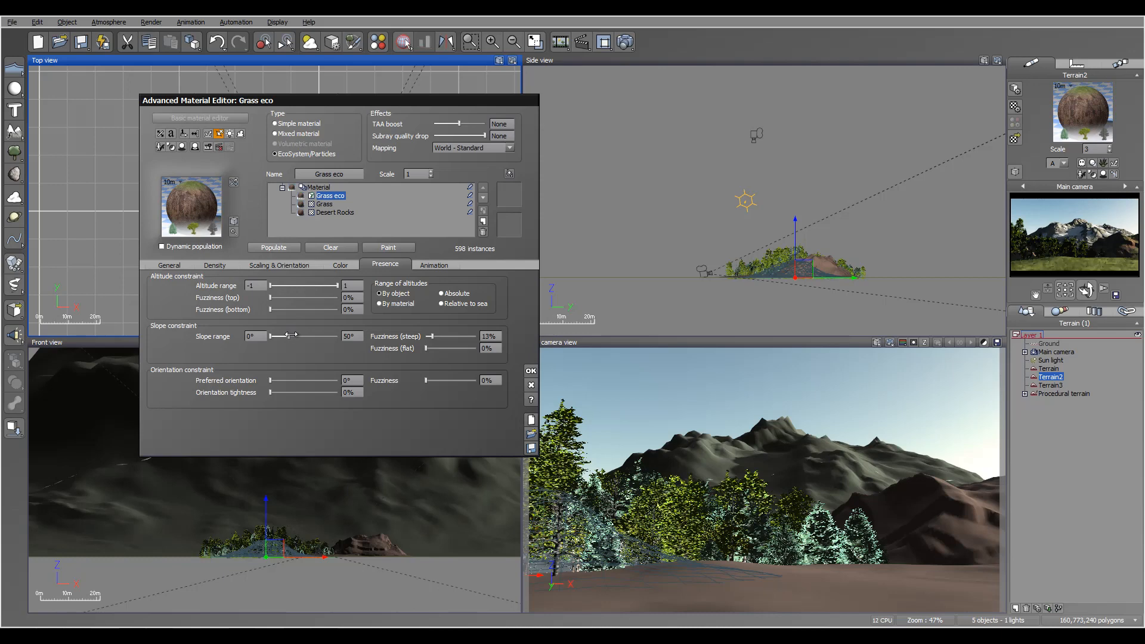
{"action": "left_click_drag", "start_coordinate": [270, 286], "coordinate": [288, 286]}
{"action": "left_click", "coordinate": [274, 247]}
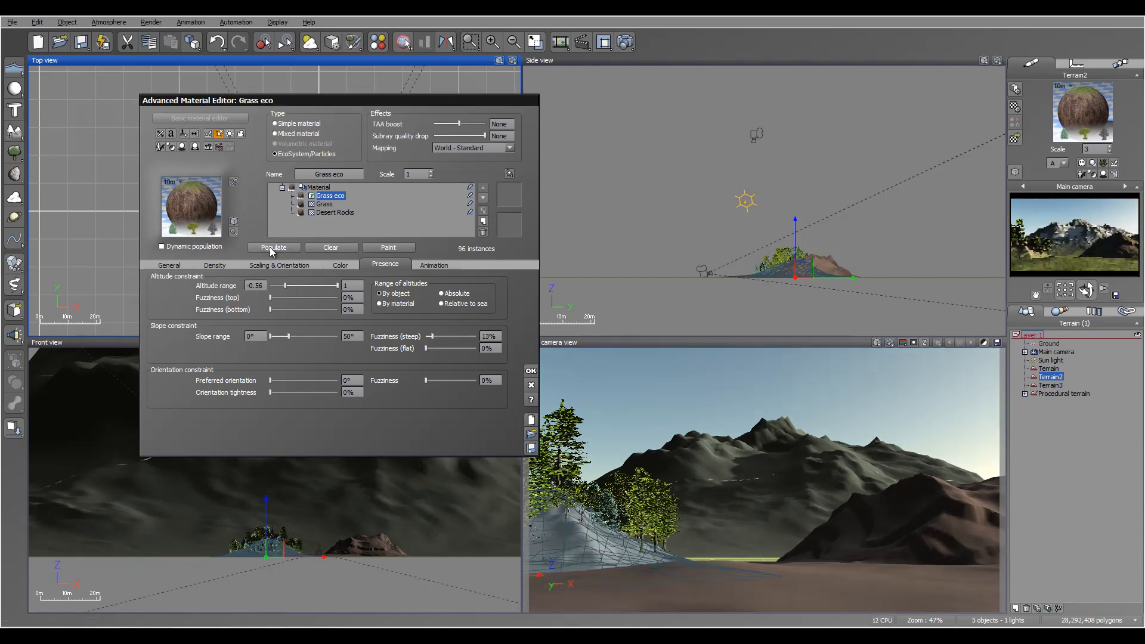
Step: Reduce the overall density of Terrain2's EcoSystem layer to 21% and repopulate it
{"action": "left_click", "coordinate": [213, 265]}
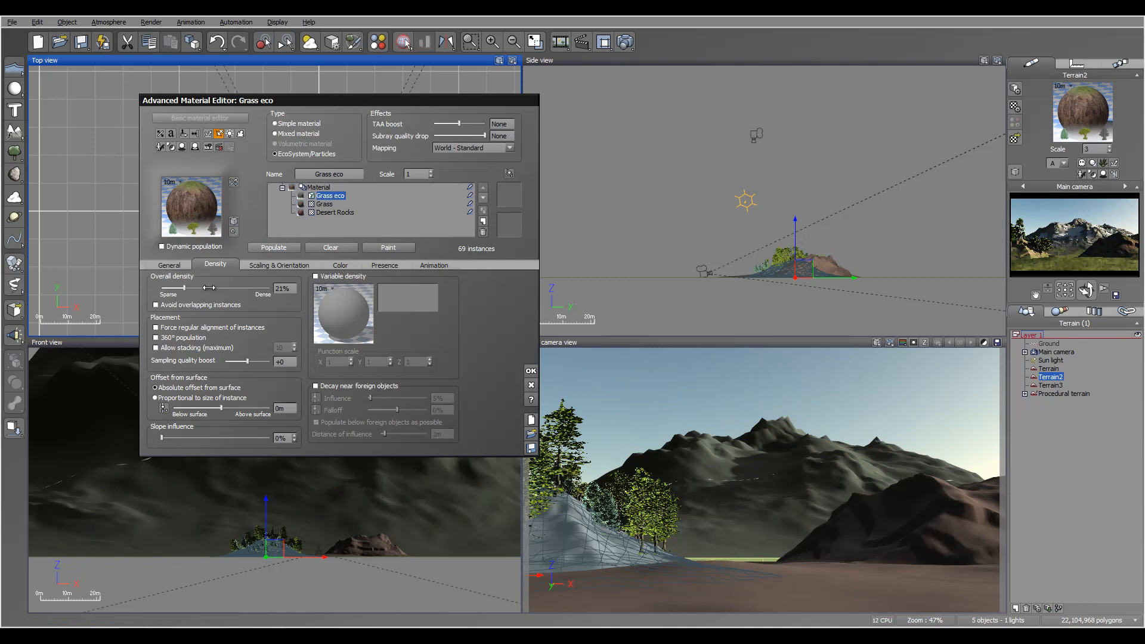
{"action": "left_click_drag", "start_coordinate": [211, 287], "coordinate": [200, 287]}
{"action": "left_click", "coordinate": [251, 248]}
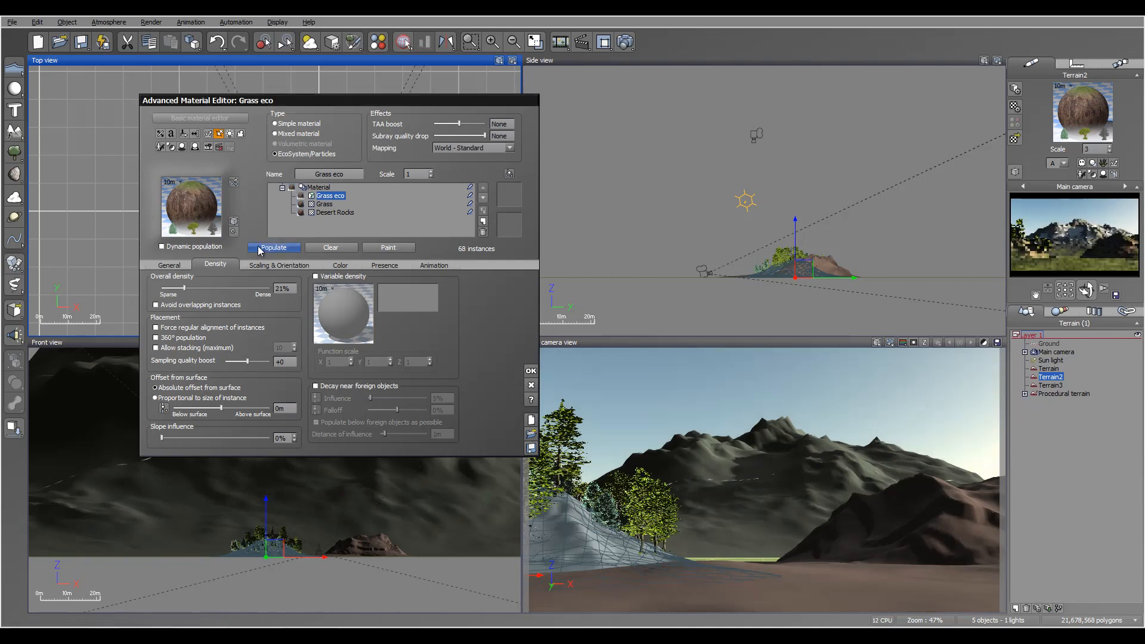
Step: Render the scene to check the trees on Terrain2, accept the default post-render options and close the render display
{"action": "left_click", "coordinate": [623, 43]}
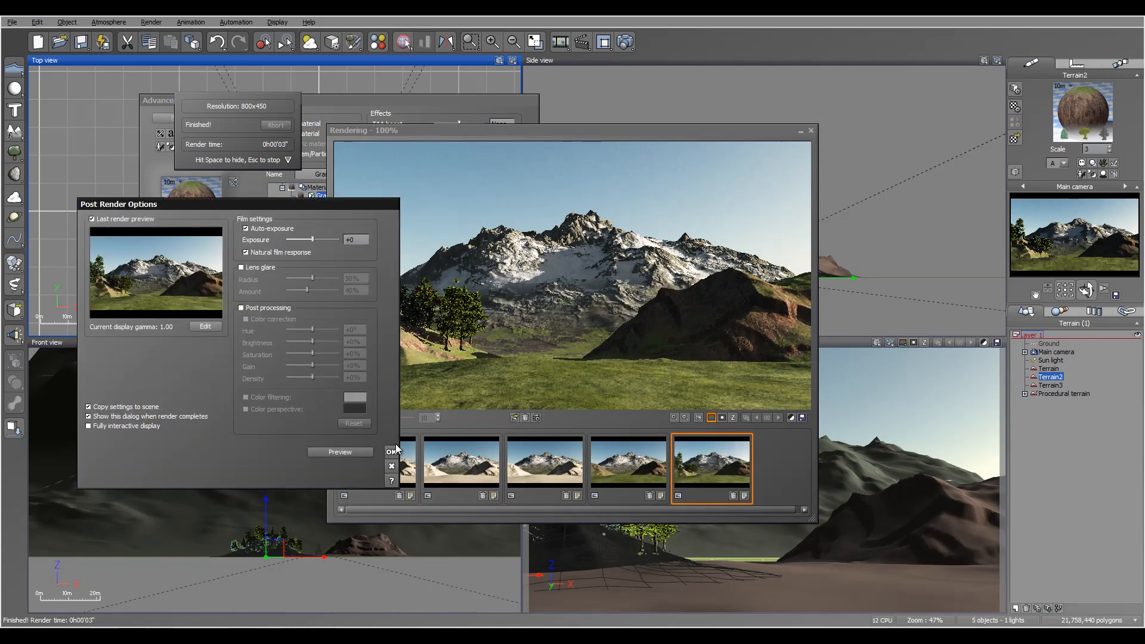
{"action": "left_click", "coordinate": [391, 452]}
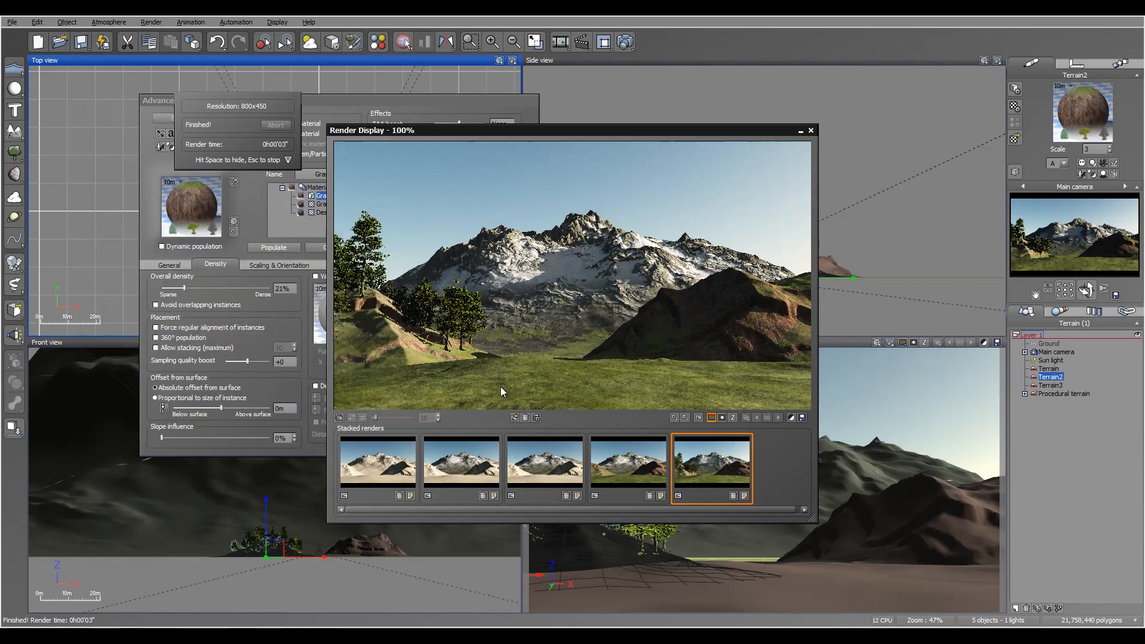
{"action": "left_click", "coordinate": [810, 131]}
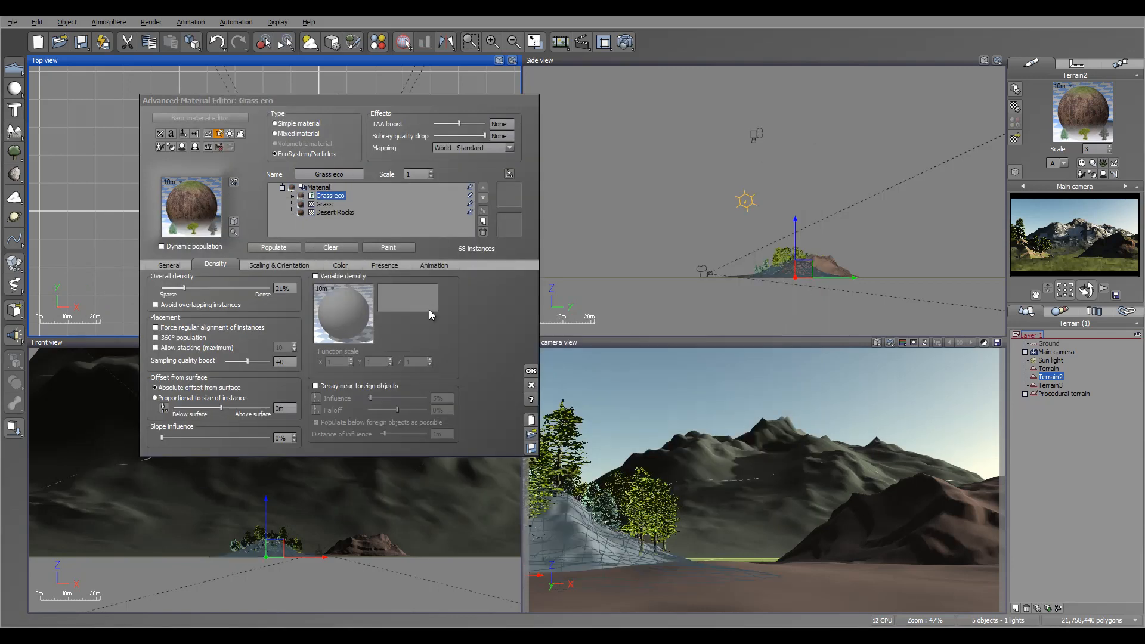
Step: Accept Terrain2's material, copy it onto Terrain3 and populate the pasted EcoSystem immediately
{"action": "left_click", "coordinate": [530, 370]}
{"action": "right_click", "coordinate": [1049, 123]}
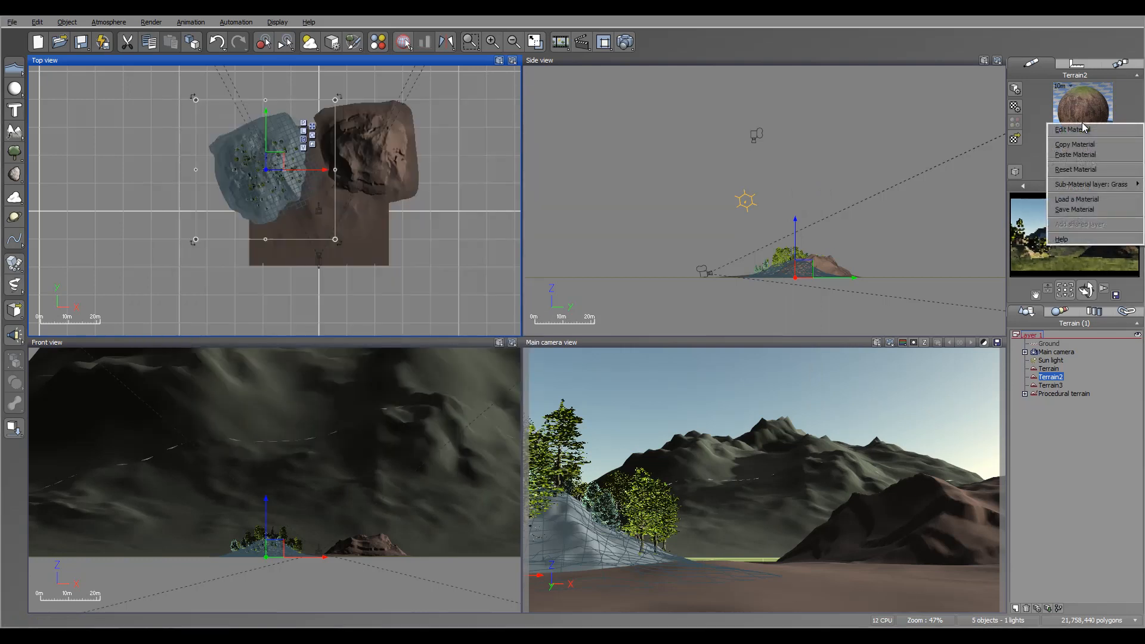
{"action": "left_click", "coordinate": [1106, 157]}
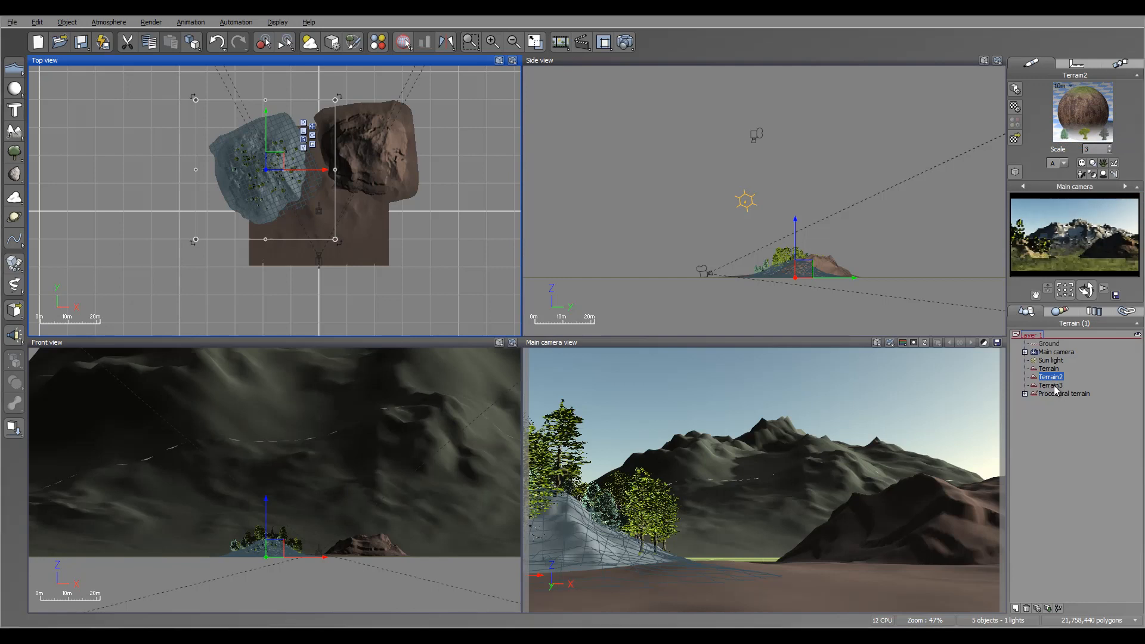
{"action": "left_click", "coordinate": [1052, 385]}
{"action": "right_click", "coordinate": [1075, 101]}
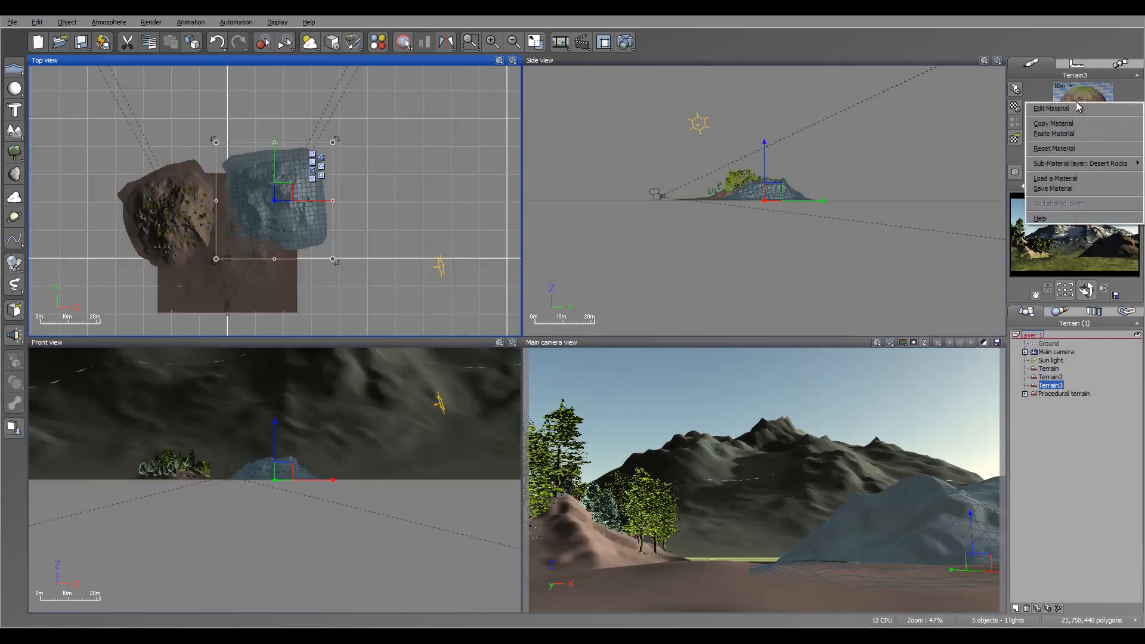
{"action": "left_click", "coordinate": [1086, 134]}
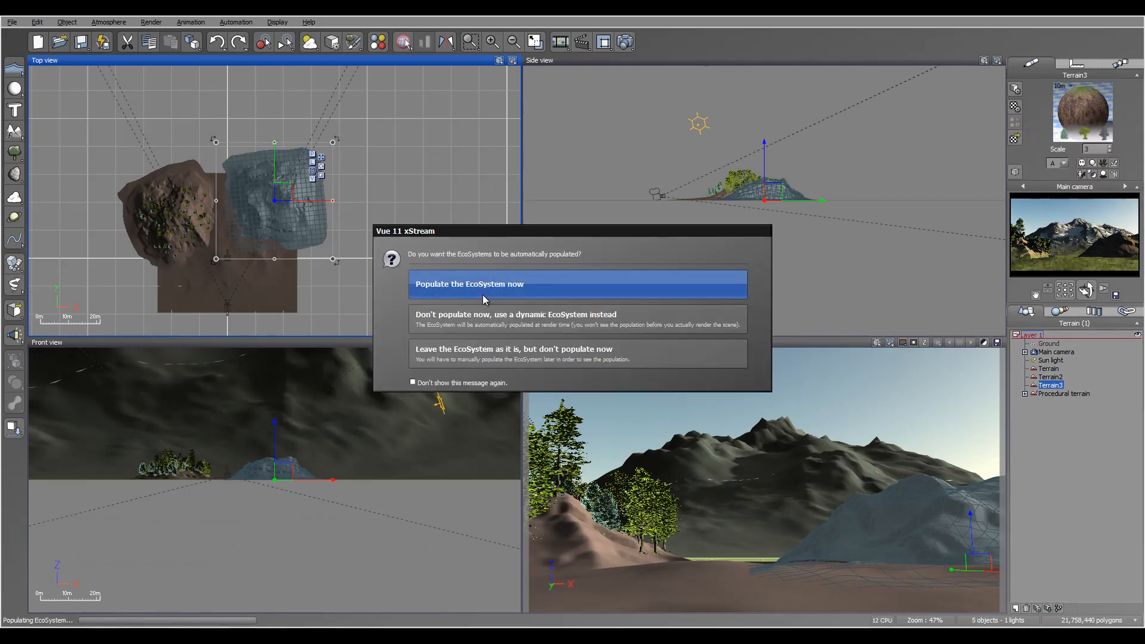
{"action": "left_click", "coordinate": [520, 281]}
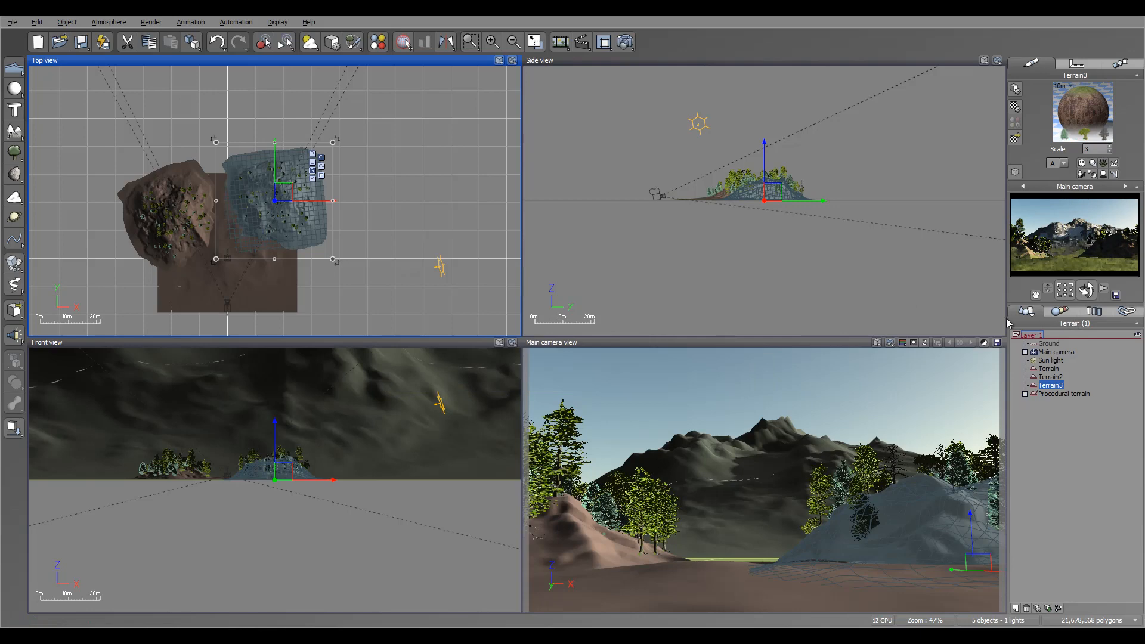
{"action": "right_click_drag", "start_coordinate": [250, 252], "coordinate": [315, 187]}
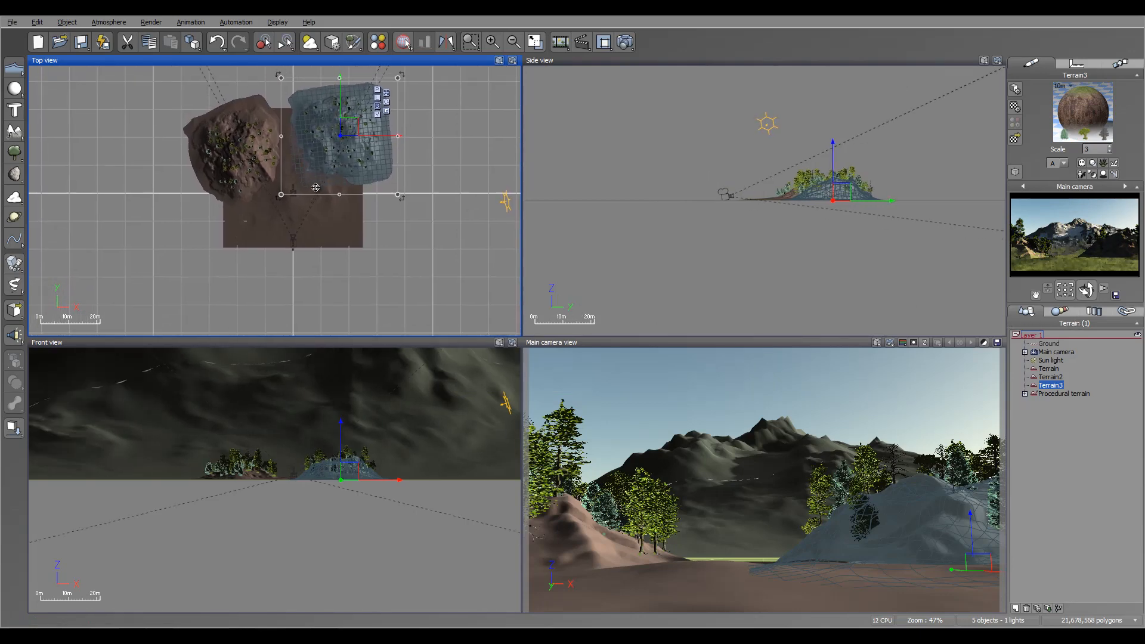
{"action": "scroll", "coordinate": [315, 188], "scroll_direction": "up", "scroll_amount": 5}
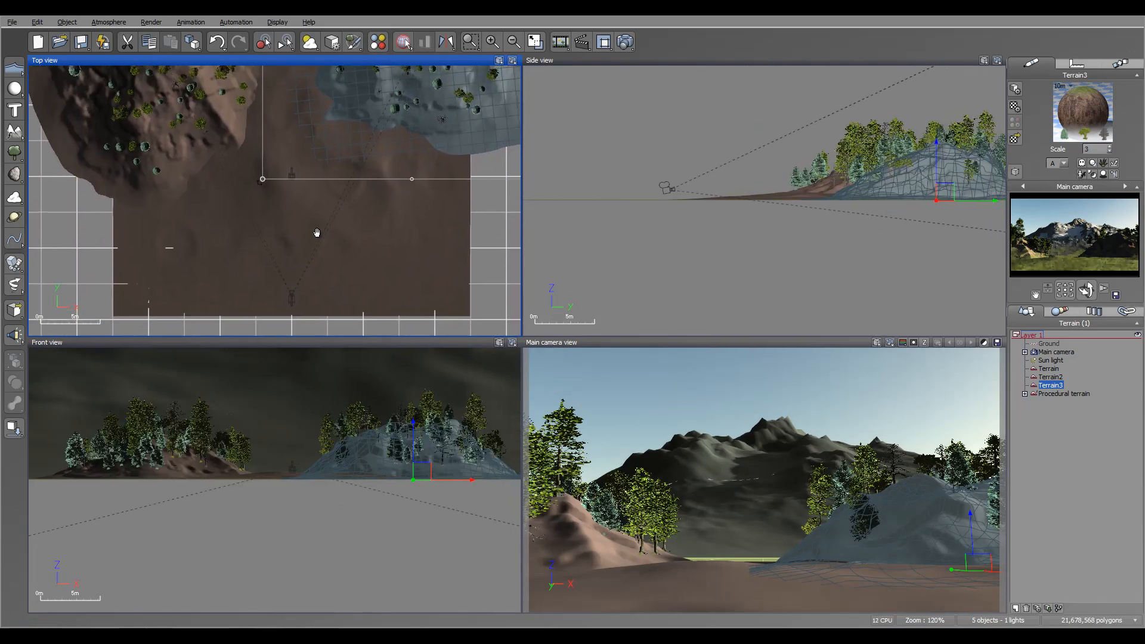
{"action": "right_click_drag", "start_coordinate": [316, 233], "coordinate": [315, 236]}
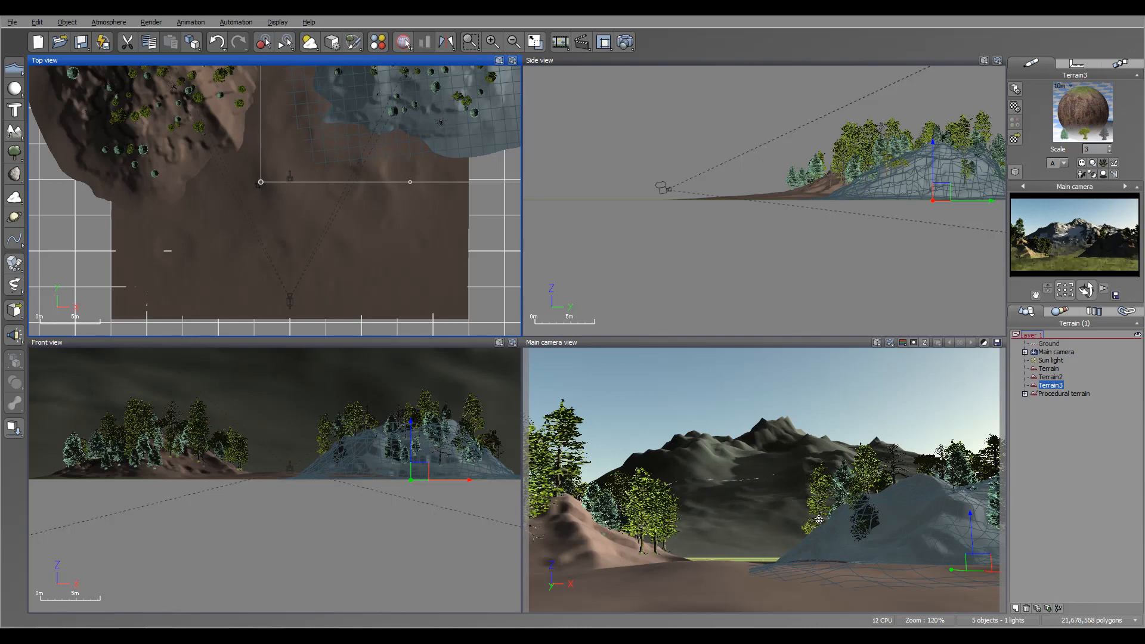
Step: Add an EcoSystem layer above the Snow layers in the Procedural terrain's material and add Blue Spruce to its population
{"action": "left_click", "coordinate": [1070, 392]}
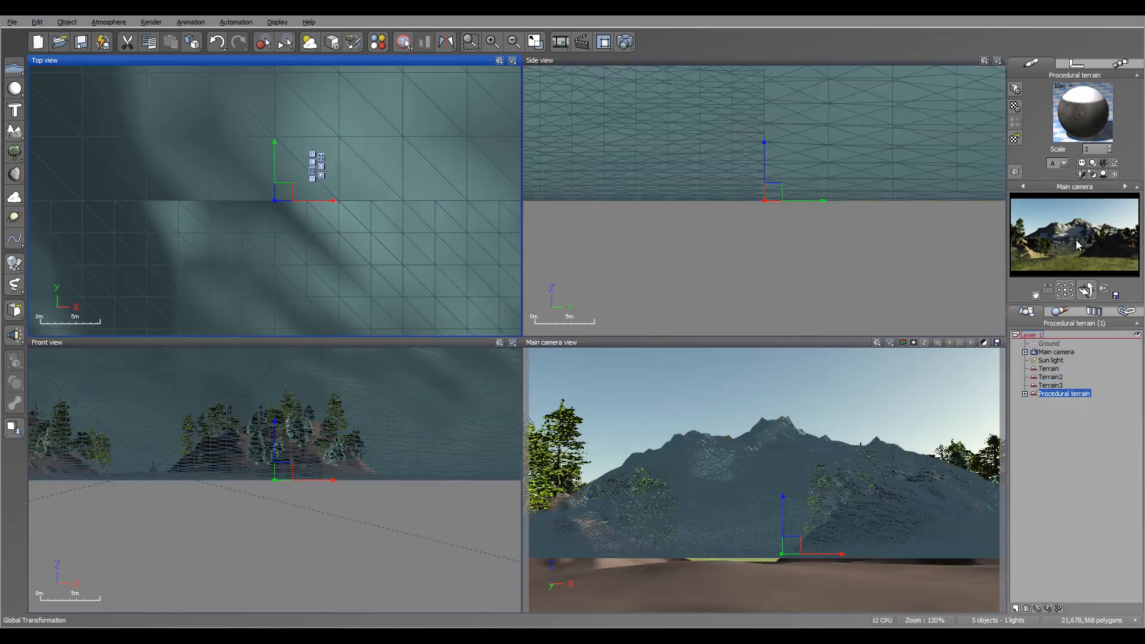
{"action": "double_click", "coordinate": [1092, 113]}
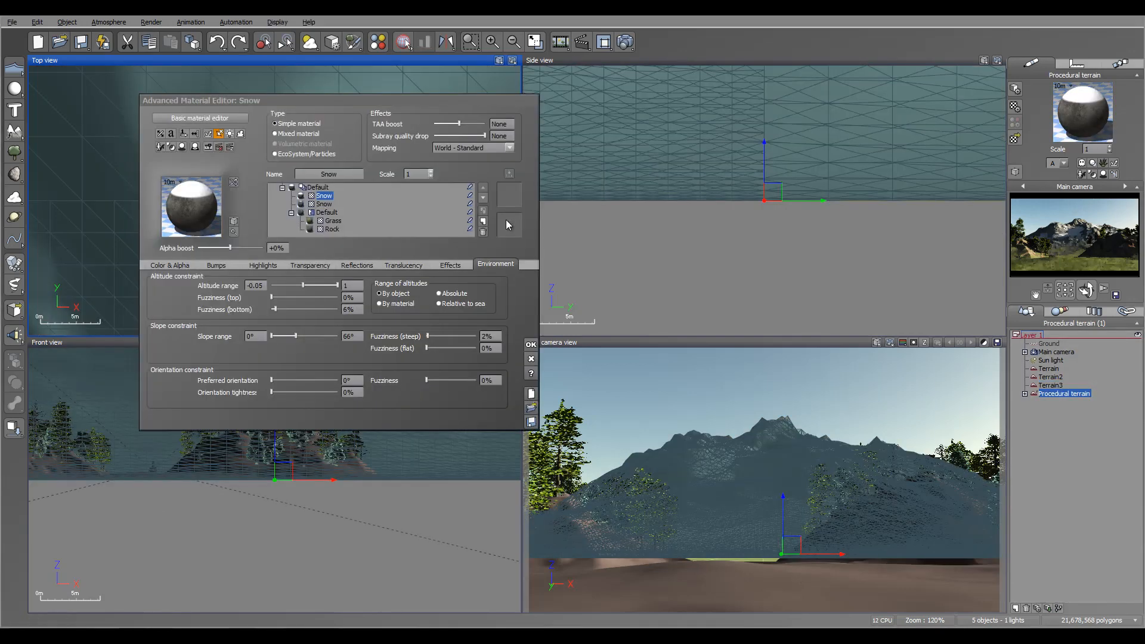
{"action": "left_click", "coordinate": [305, 154]}
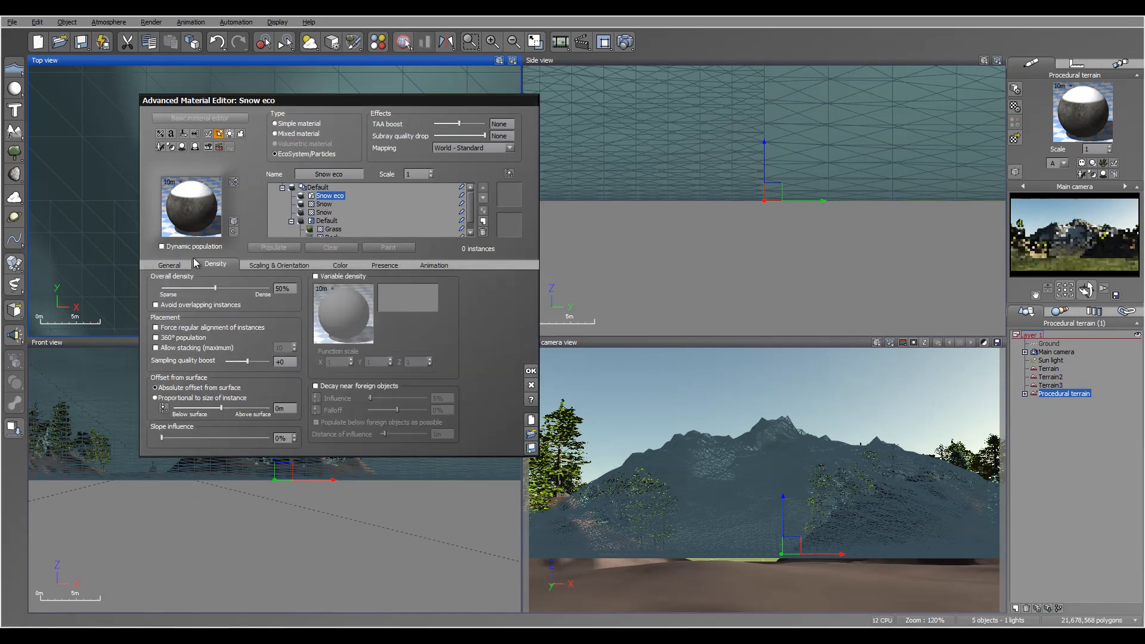
{"action": "left_click", "coordinate": [171, 264]}
{"action": "left_click", "coordinate": [336, 437]}
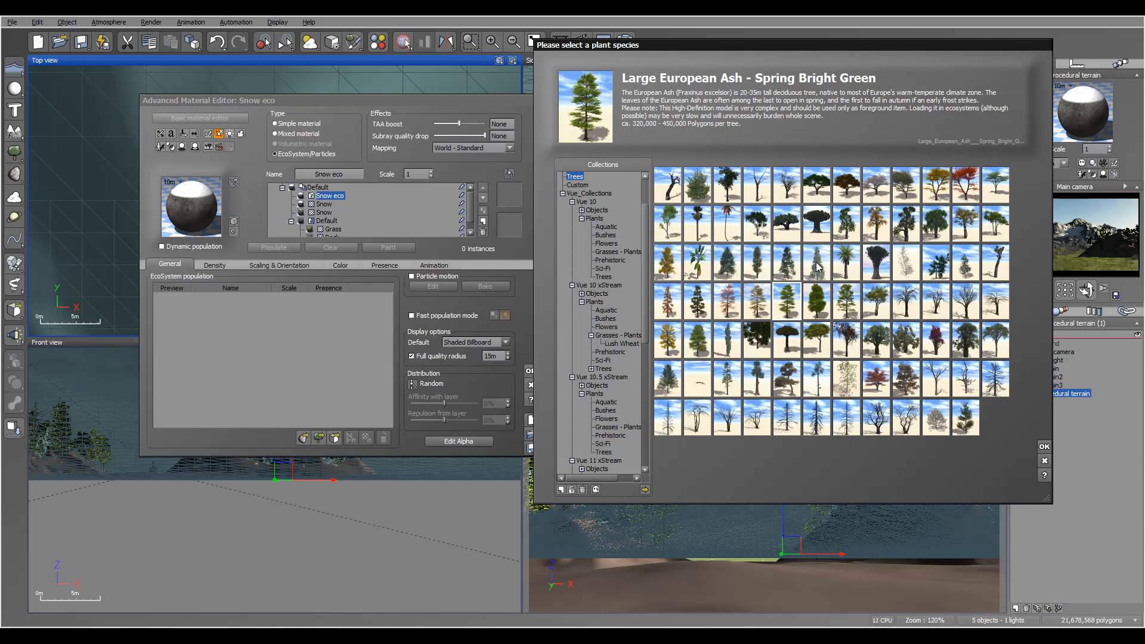
{"action": "double_click", "coordinate": [727, 263]}
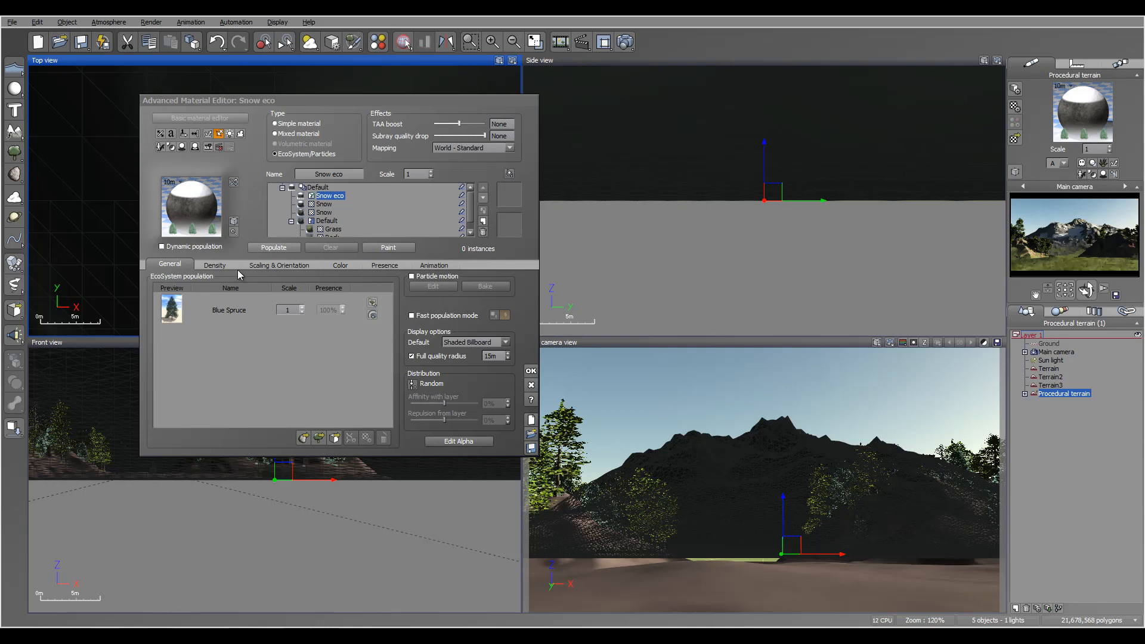
Step: Enable variable density for the Snow eco layer and drive it with a Perlin Value noise node scaled to about 8
{"action": "left_click", "coordinate": [210, 264]}
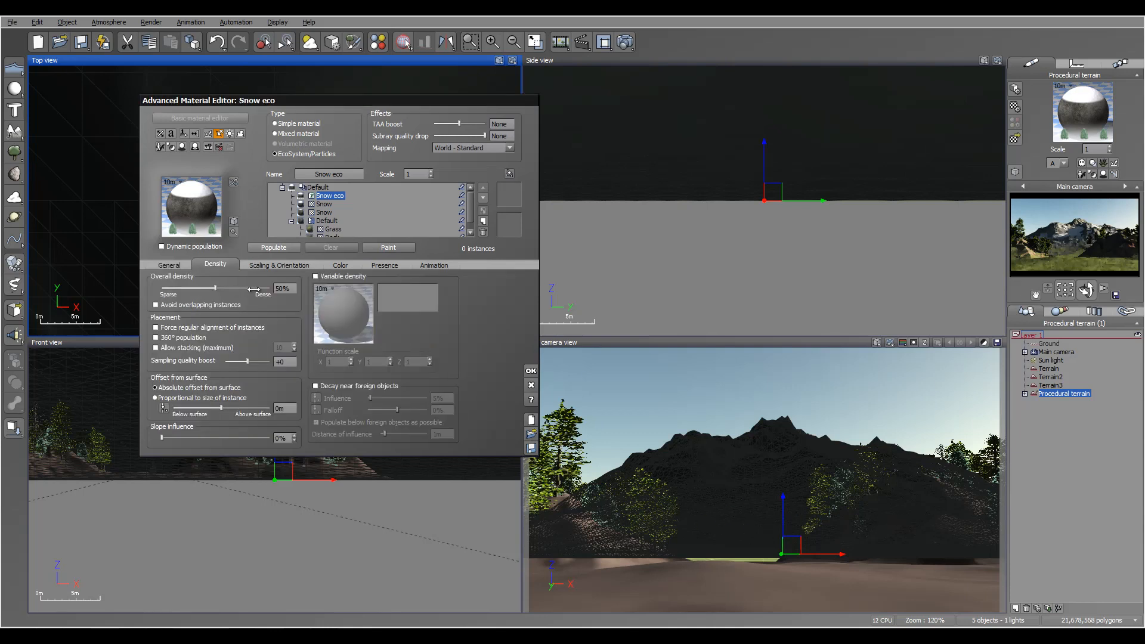
{"action": "left_click", "coordinate": [315, 276]}
{"action": "right_click", "coordinate": [360, 316]}
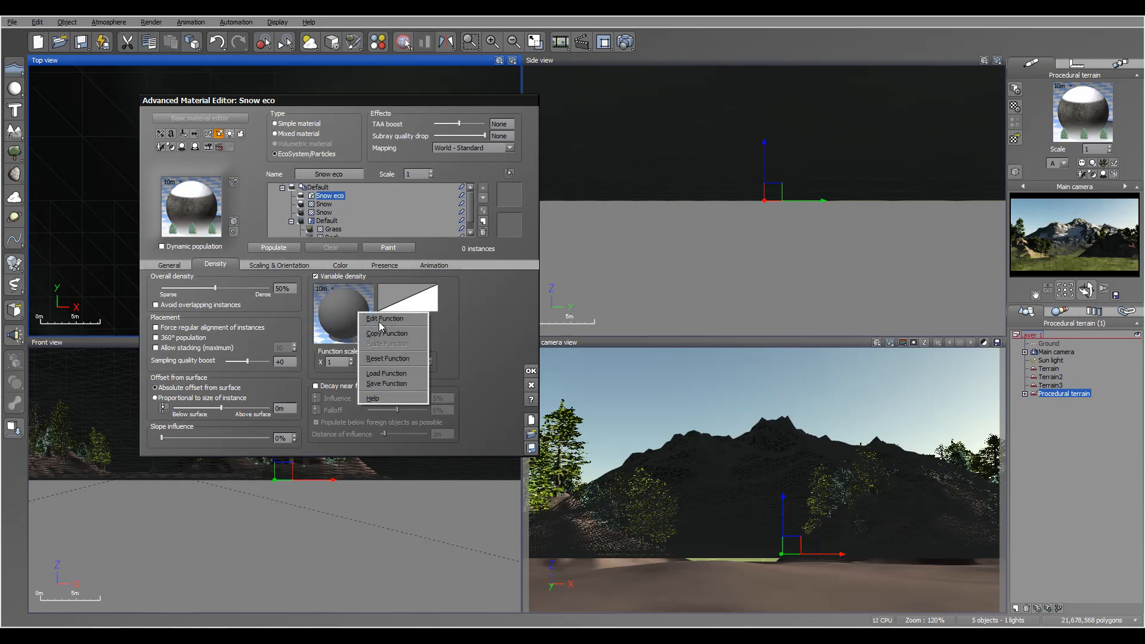
{"action": "left_click", "coordinate": [384, 320]}
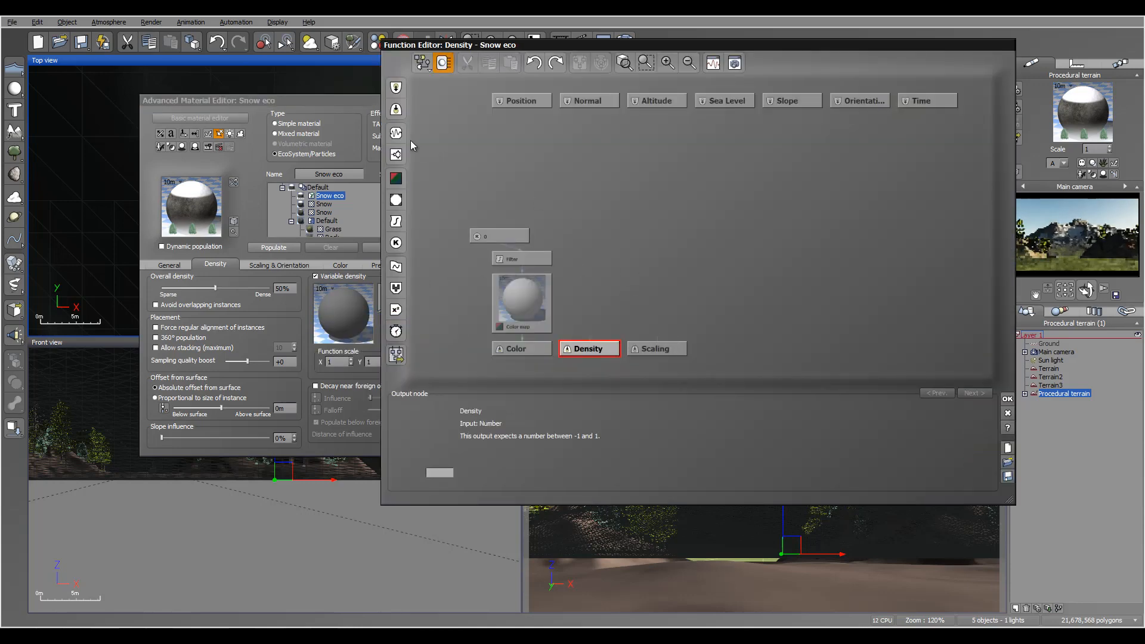
{"action": "left_click", "coordinate": [396, 133]}
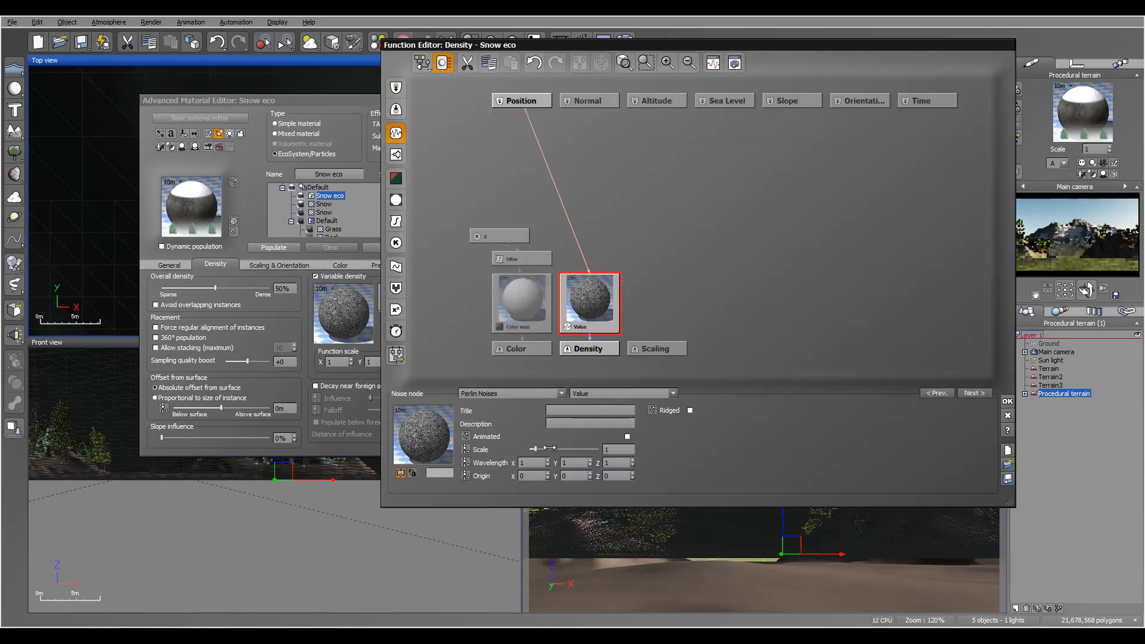
{"action": "mouse_move", "coordinate": [534, 448]}
{"action": "left_mouse_down"}
{"action": "mouse_move", "coordinate": [565, 448]}
{"action": "mouse_move", "coordinate": [546, 448]}
{"action": "left_mouse_up"}
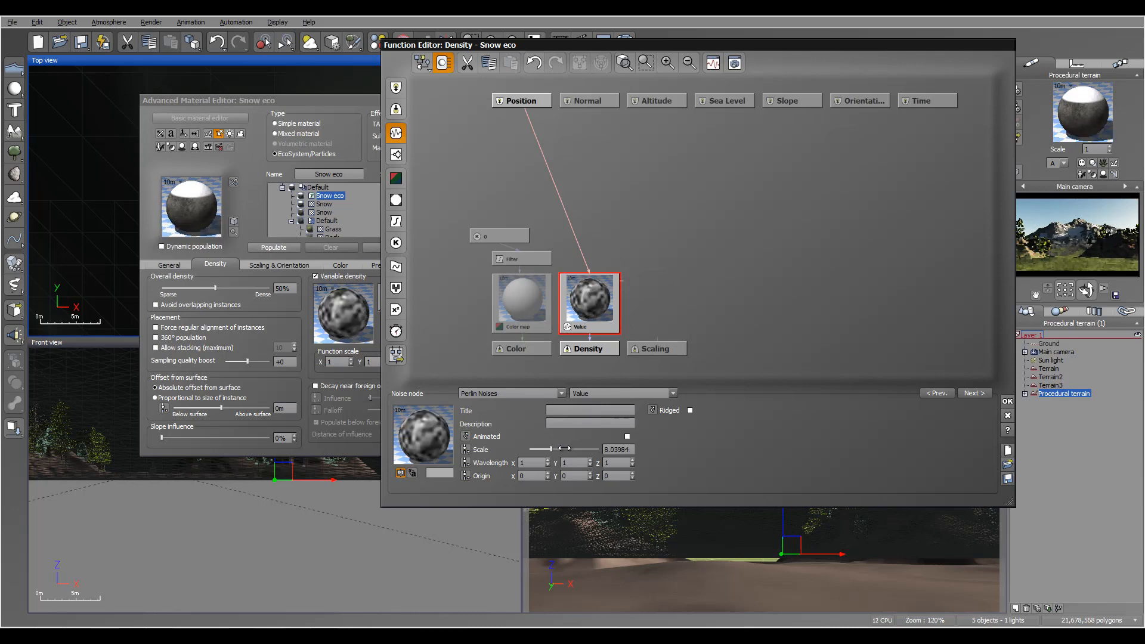
{"action": "left_click", "coordinate": [1006, 403]}
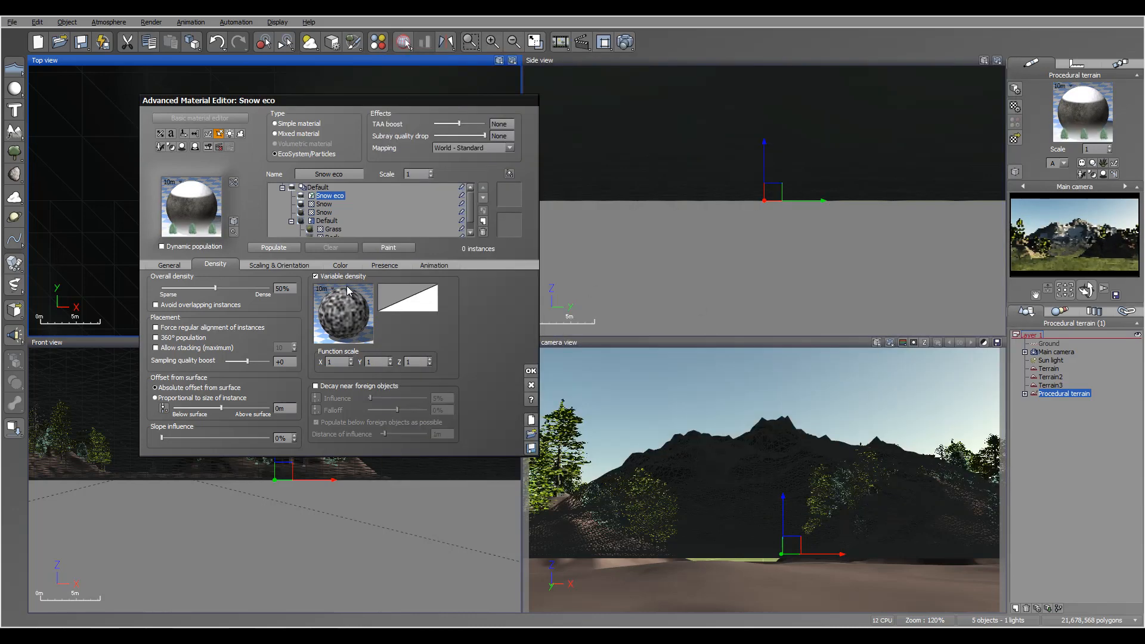
Step: Reduce the Snow eco layer's overall scaling to 0.582 and populate the Procedural terrain
{"action": "left_click", "coordinate": [258, 266]}
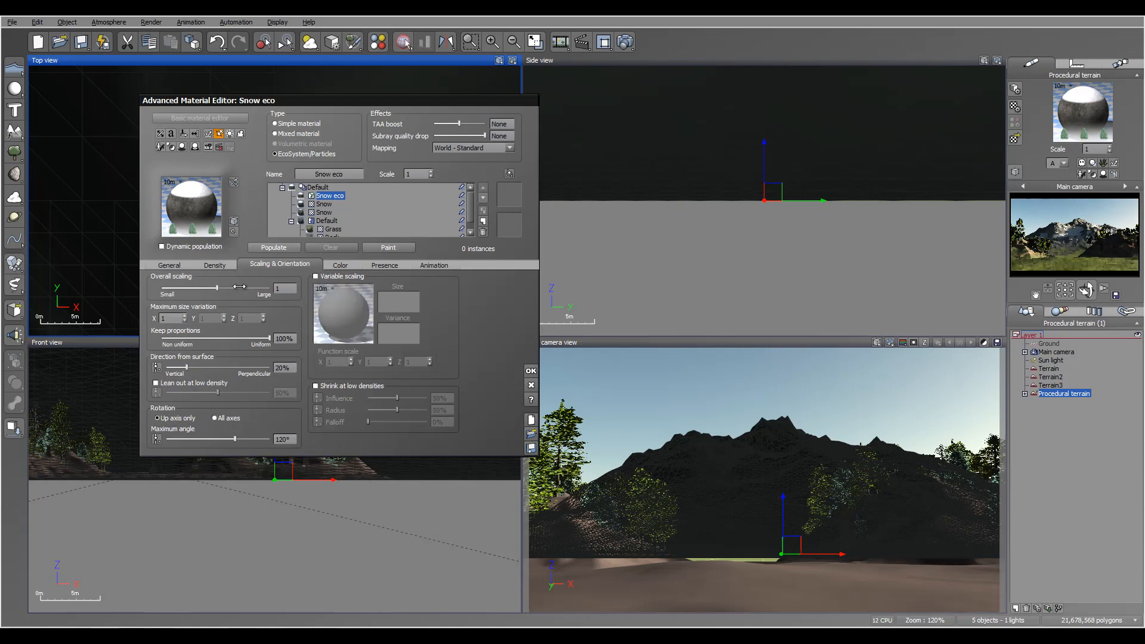
{"action": "left_click", "coordinate": [273, 247]}
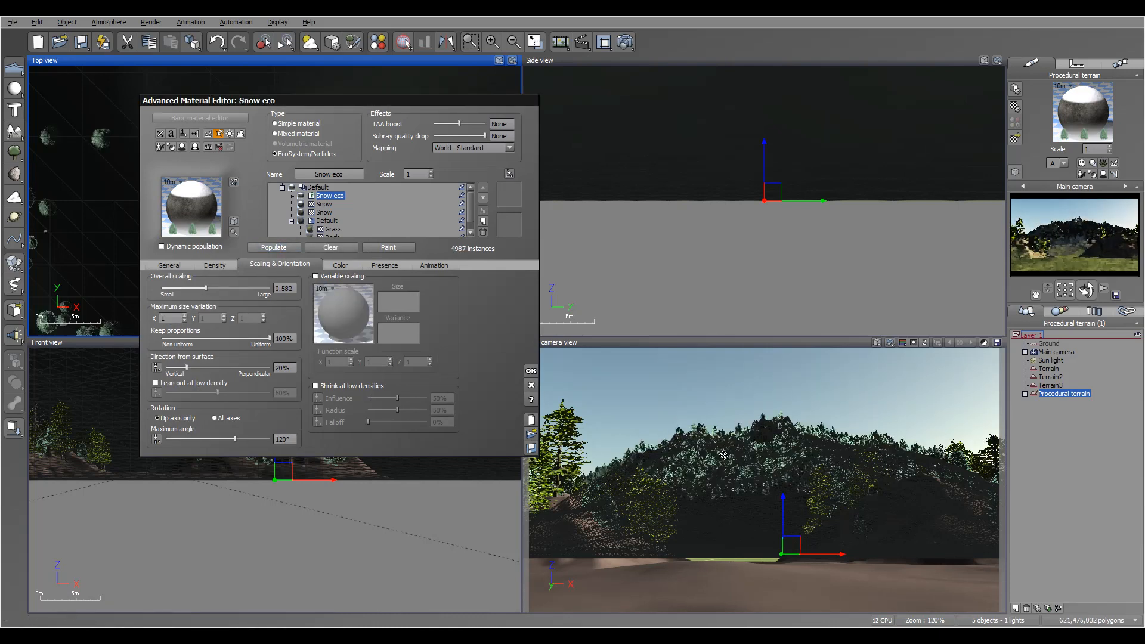
Step: Limit the Snow eco layer's altitude range to -1 through -0.35 with 10% top fuzziness, and repopulate the Procedural terrain
{"action": "left_click", "coordinate": [390, 265]}
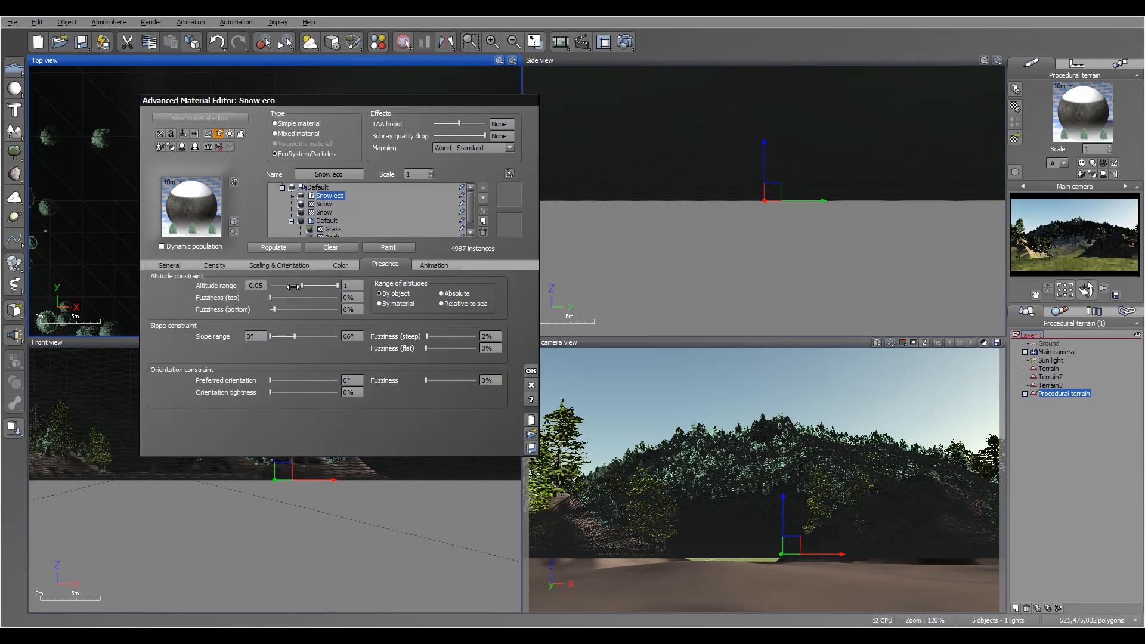
{"action": "mouse_move", "coordinate": [293, 286]}
{"action": "left_mouse_down"}
{"action": "mouse_move", "coordinate": [270, 286]}
{"action": "mouse_move", "coordinate": [322, 286]}
{"action": "mouse_move", "coordinate": [294, 290]}
{"action": "left_mouse_up"}
{"action": "left_click", "coordinate": [273, 248]}
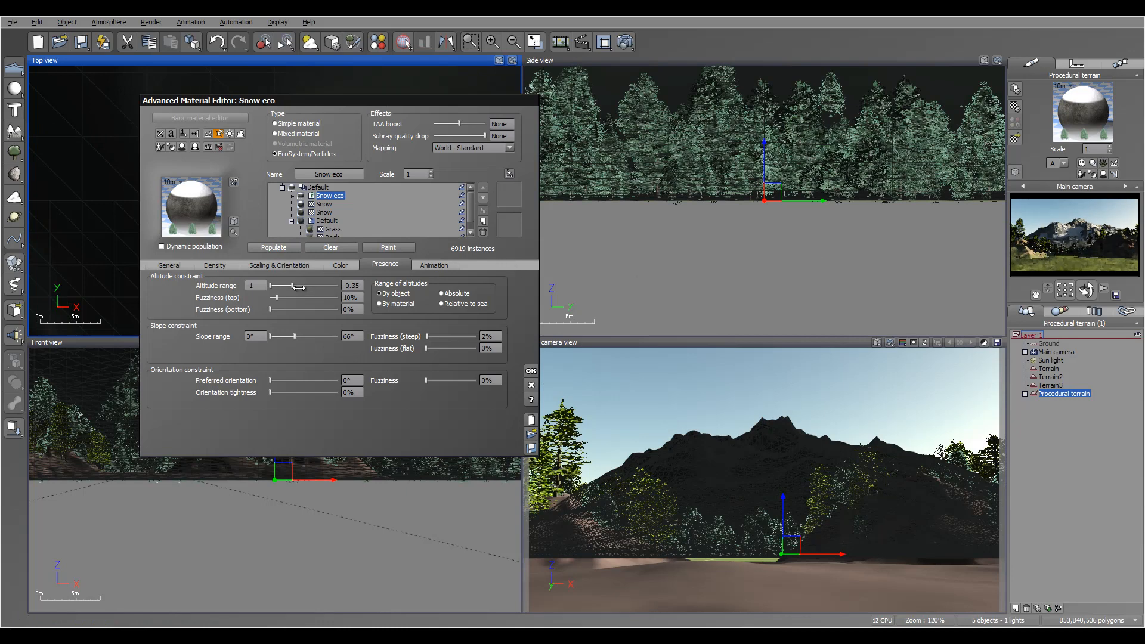
Step: Set the Snow eco layer's overall scaling to 0.369 and overall density to 40%, with dynamic population enabled
{"action": "left_click", "coordinate": [229, 265]}
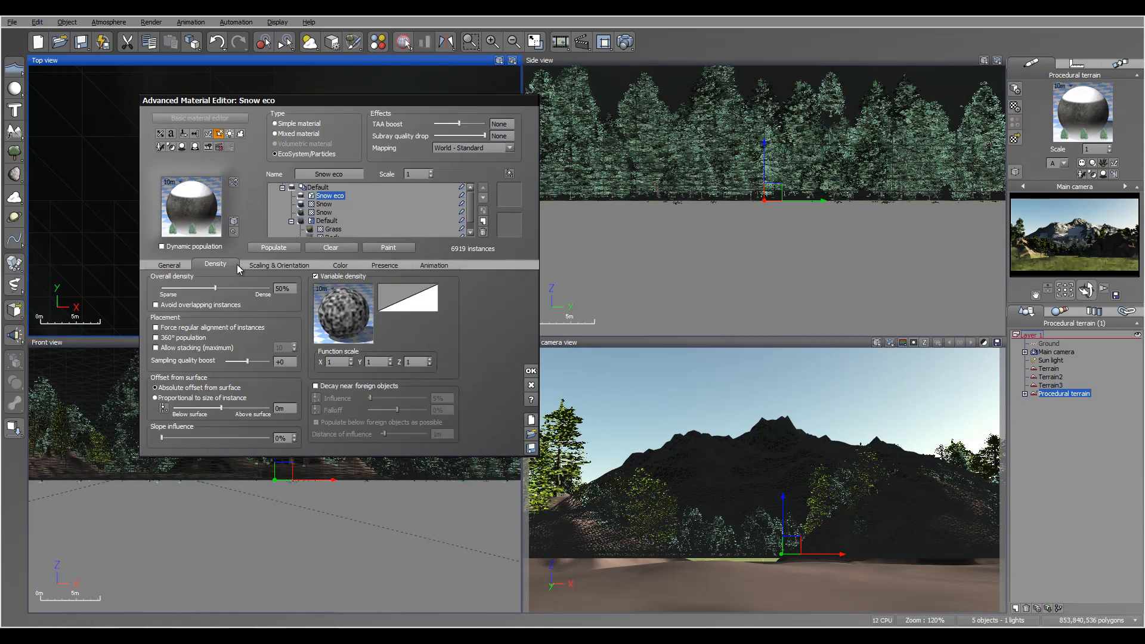
{"action": "left_click", "coordinate": [262, 263]}
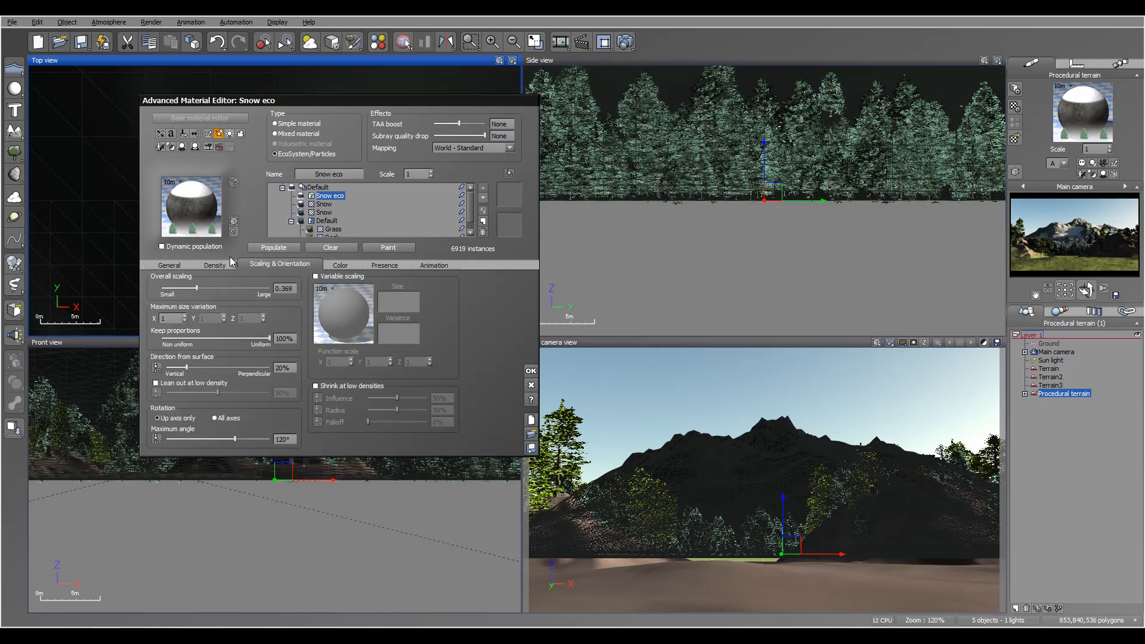
{"action": "left_click", "coordinate": [216, 266]}
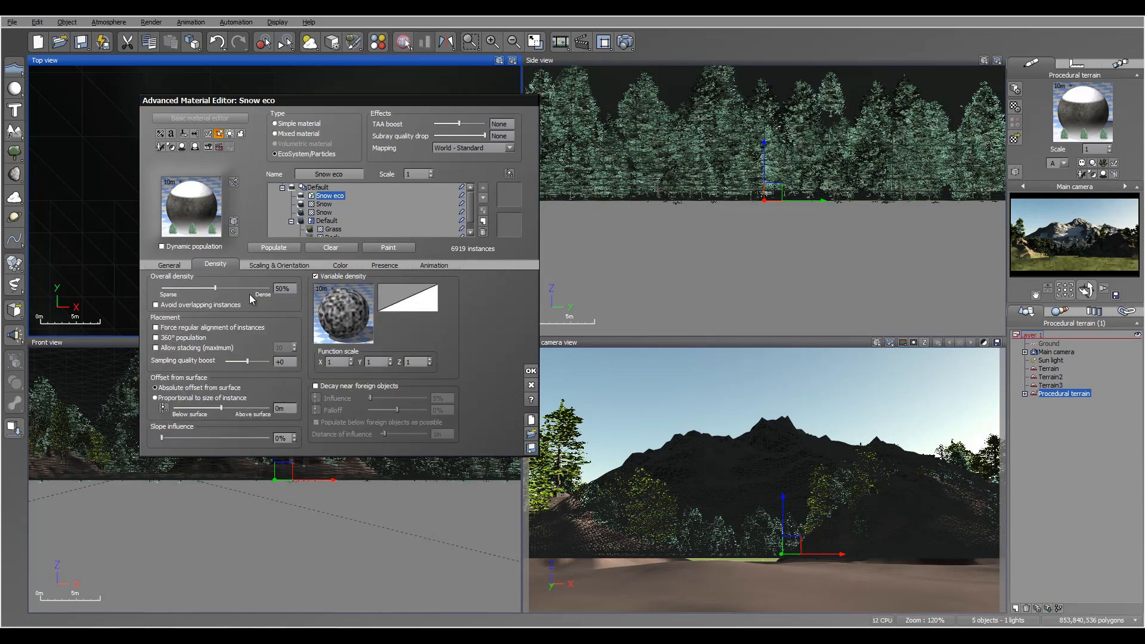
{"action": "left_click", "coordinate": [199, 246]}
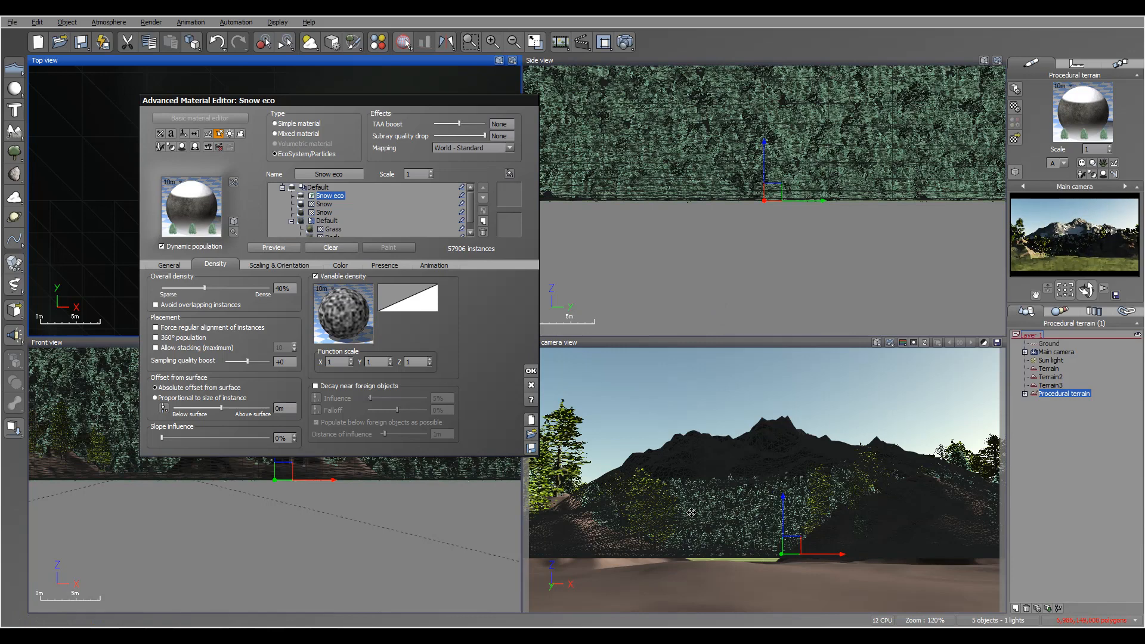
Step: Raise the Snow eco layer's upper altitude limit to -0.2, scale its density noise to about 8.6, and accept the material
{"action": "left_click", "coordinate": [393, 266]}
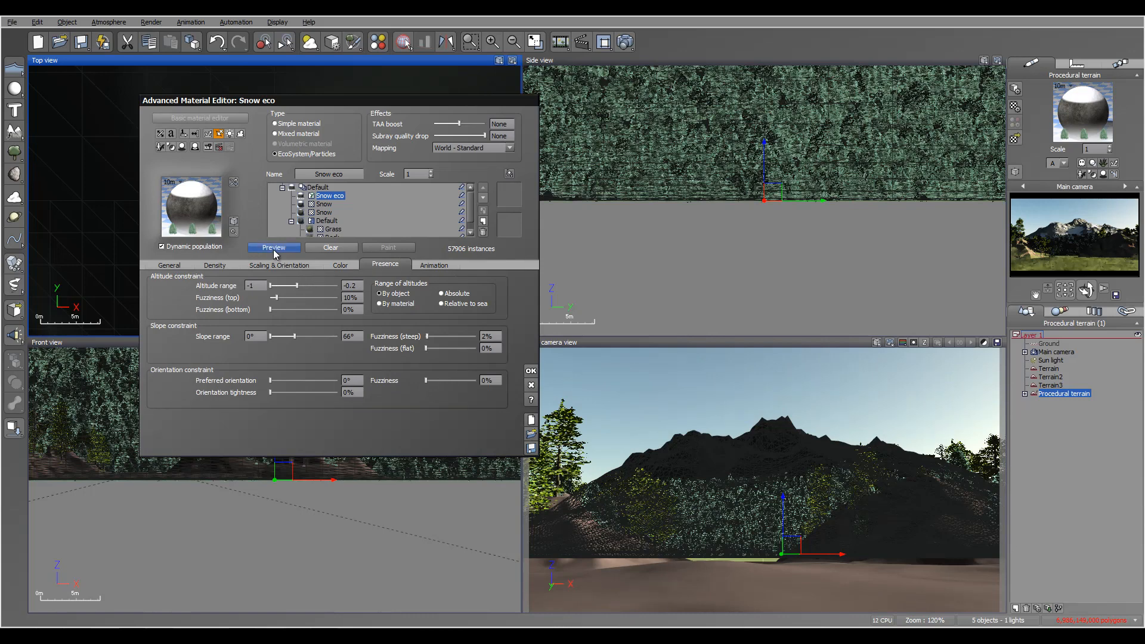
{"action": "left_click", "coordinate": [224, 264]}
{"action": "right_click", "coordinate": [344, 309]}
{"action": "left_click", "coordinate": [352, 316]}
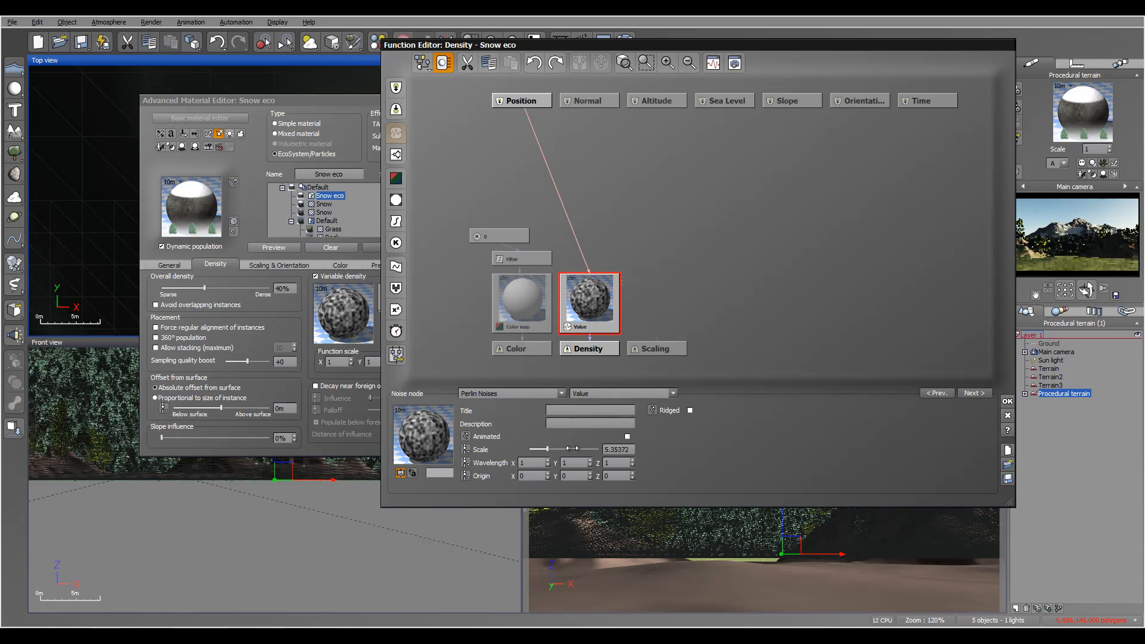
{"action": "left_click_drag", "start_coordinate": [546, 448], "coordinate": [594, 448]}
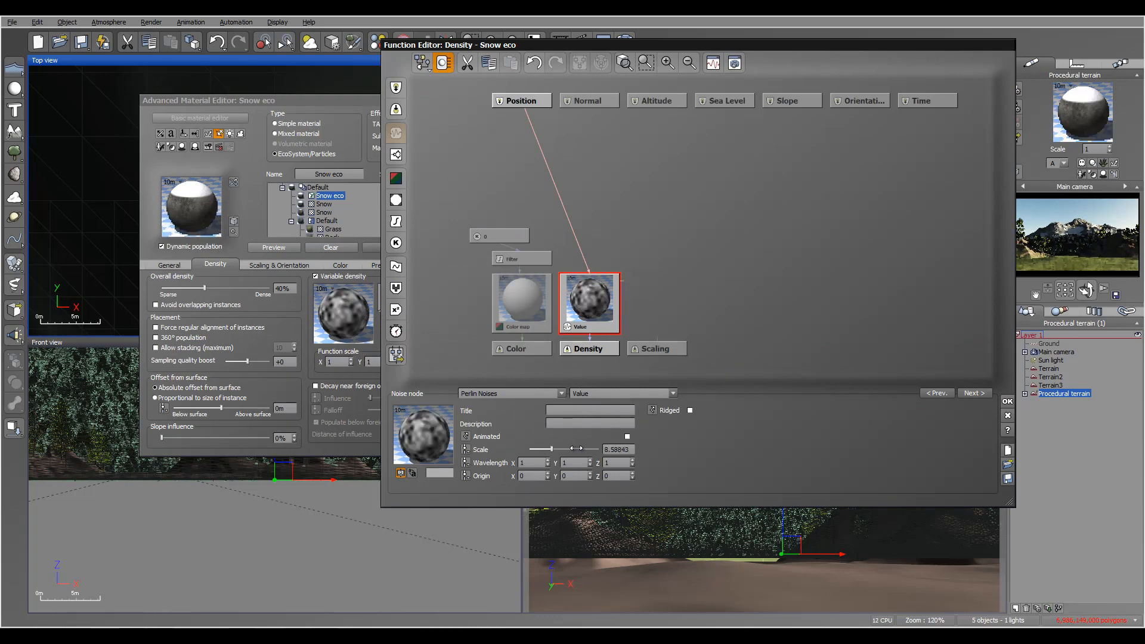
{"action": "left_click", "coordinate": [1007, 401]}
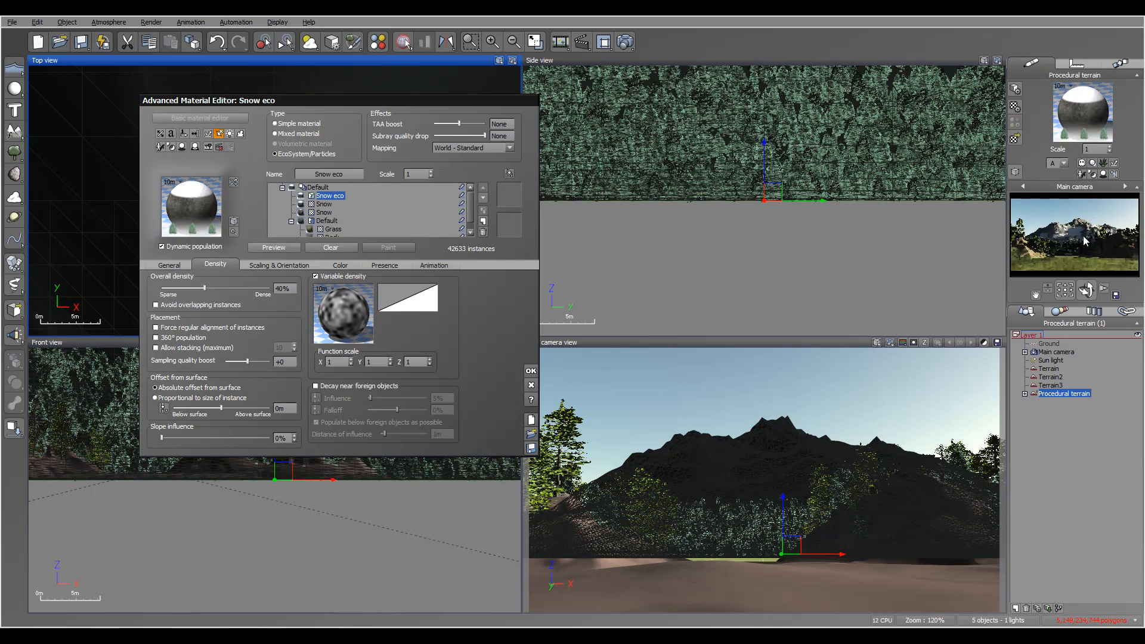
{"action": "left_click", "coordinate": [531, 372]}
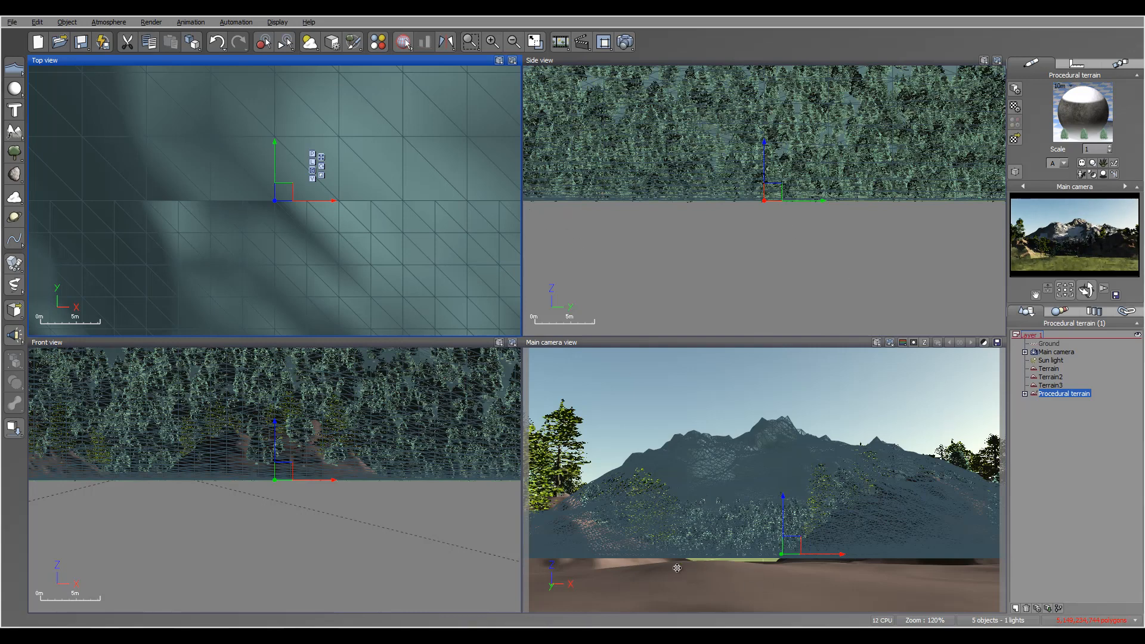
Step: Shrink the foreground Terrain from all four sides in the Top view so it covers only the area in front of the two hills
{"action": "scroll", "coordinate": [394, 176], "scroll_direction": "down", "scroll_amount": 10}
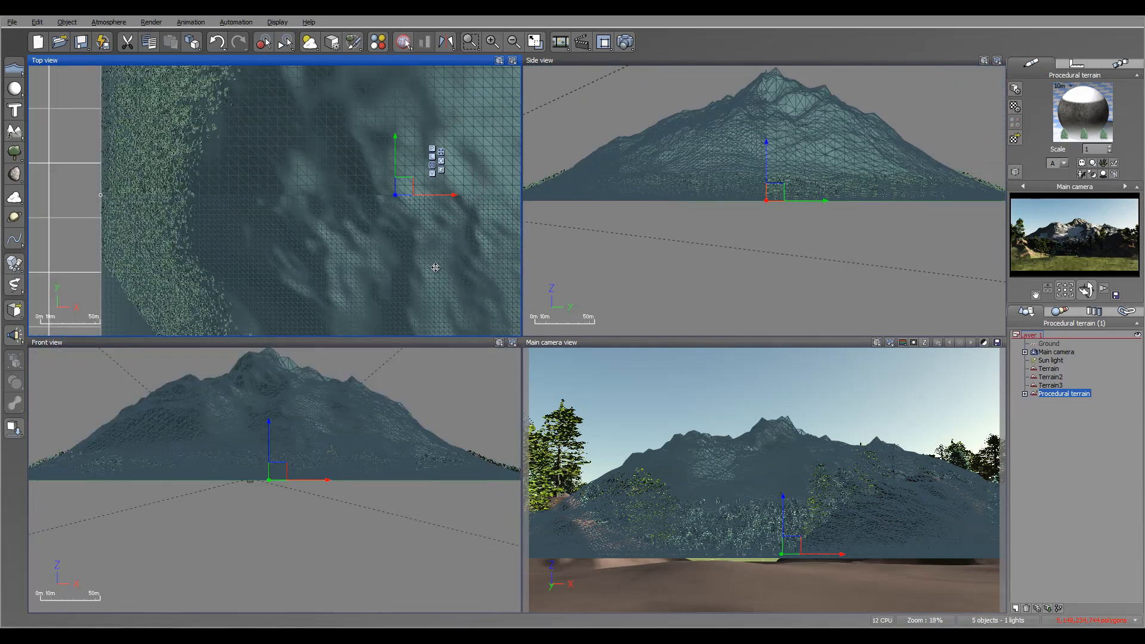
{"action": "right_click_drag", "start_coordinate": [310, 152], "coordinate": [289, 59]}
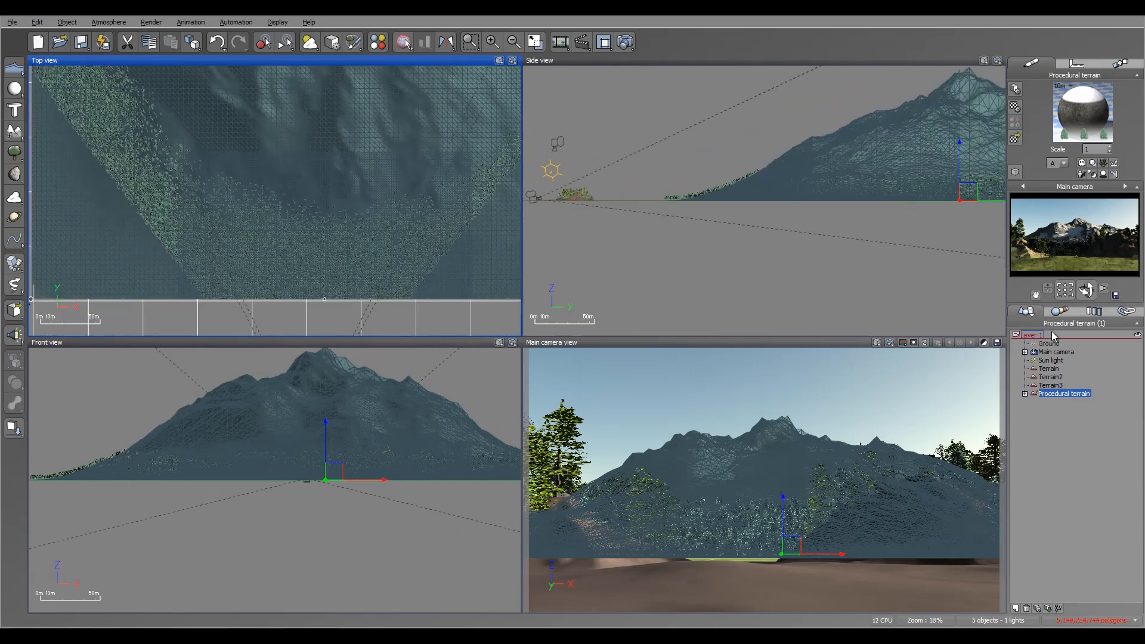
{"action": "left_click", "coordinate": [1051, 370]}
{"action": "right_click_drag", "start_coordinate": [266, 242], "coordinate": [308, 232]}
{"action": "scroll", "coordinate": [308, 233], "scroll_direction": "up", "scroll_amount": 7}
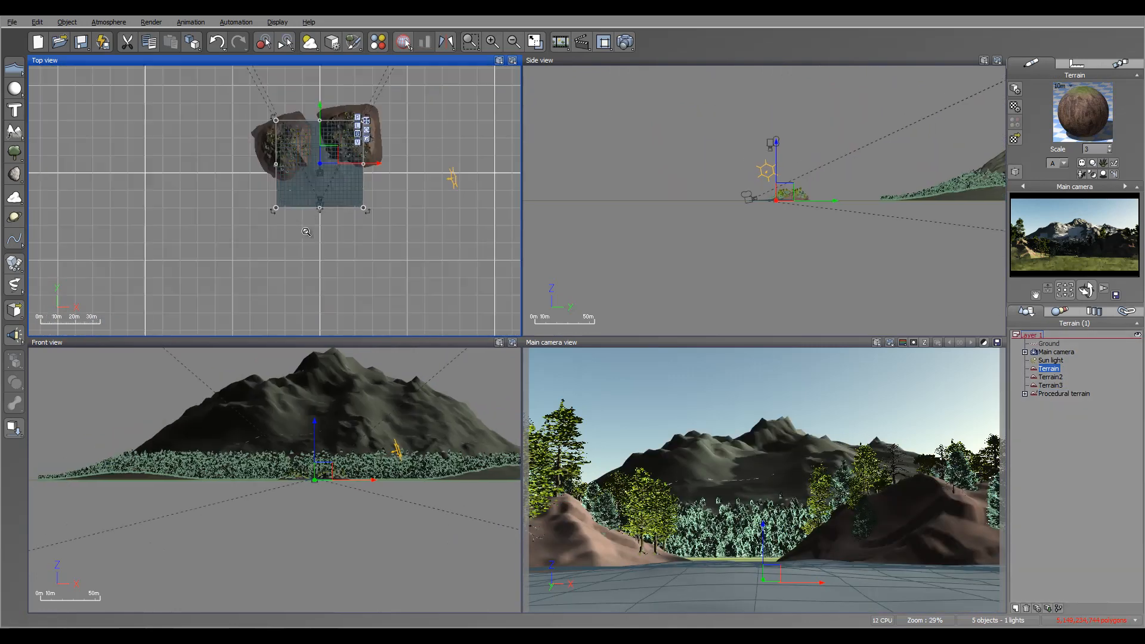
{"action": "right_click_drag", "start_coordinate": [320, 143], "coordinate": [319, 254]}
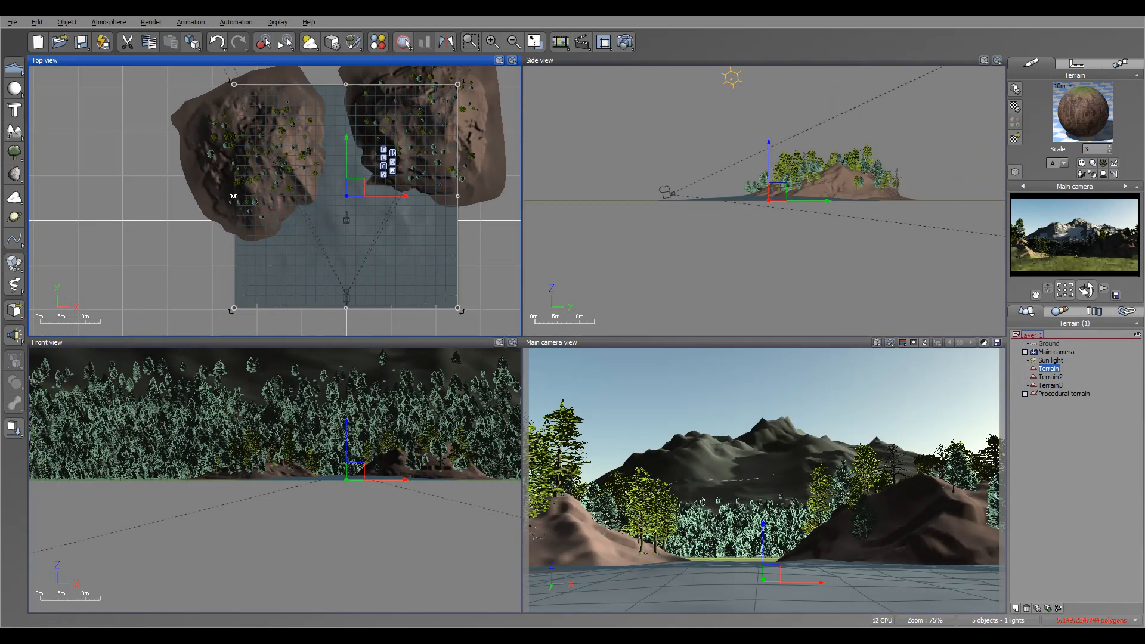
{"action": "left_click_drag", "start_coordinate": [233, 196], "coordinate": [291, 202]}
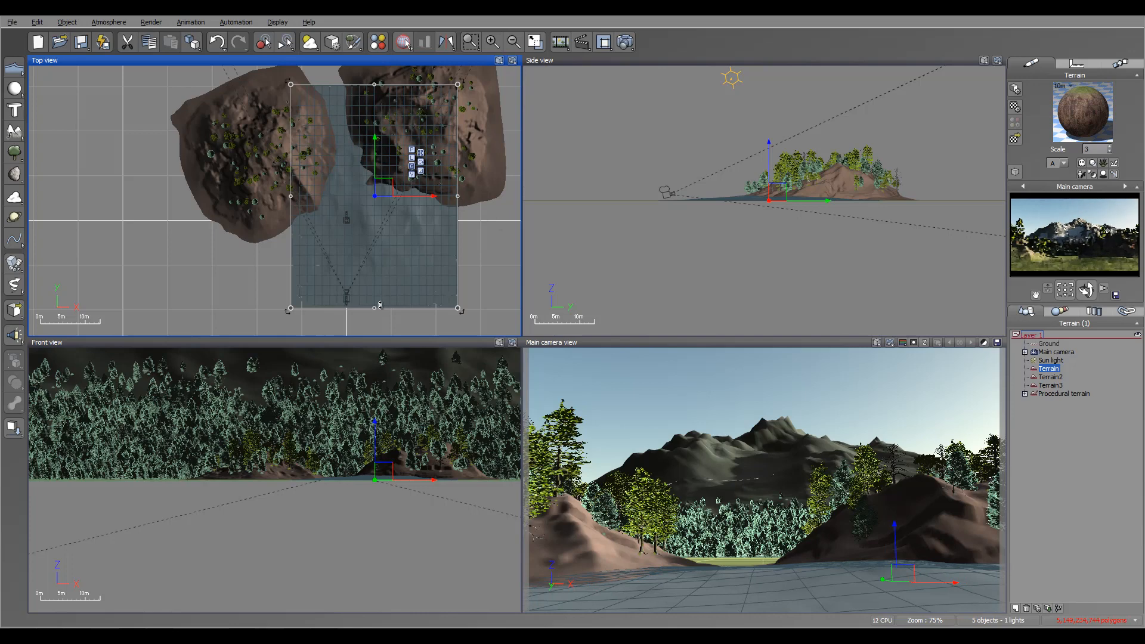
{"action": "left_click_drag", "start_coordinate": [380, 305], "coordinate": [380, 258]}
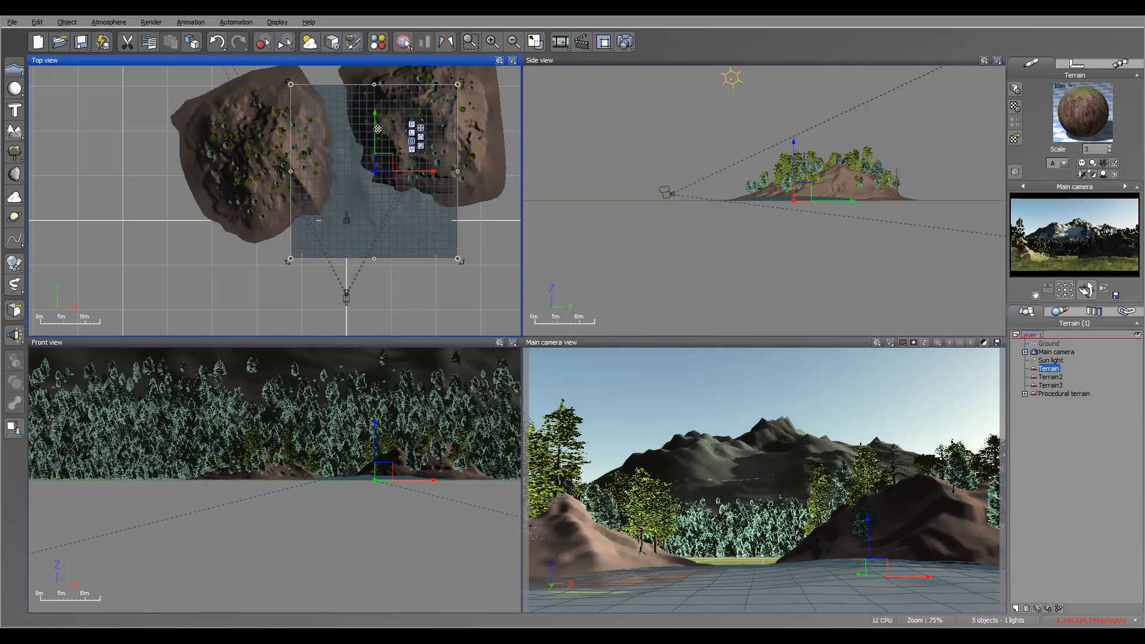
{"action": "left_click_drag", "start_coordinate": [373, 86], "coordinate": [371, 162]}
{"action": "left_click_drag", "start_coordinate": [457, 210], "coordinate": [428, 212]}
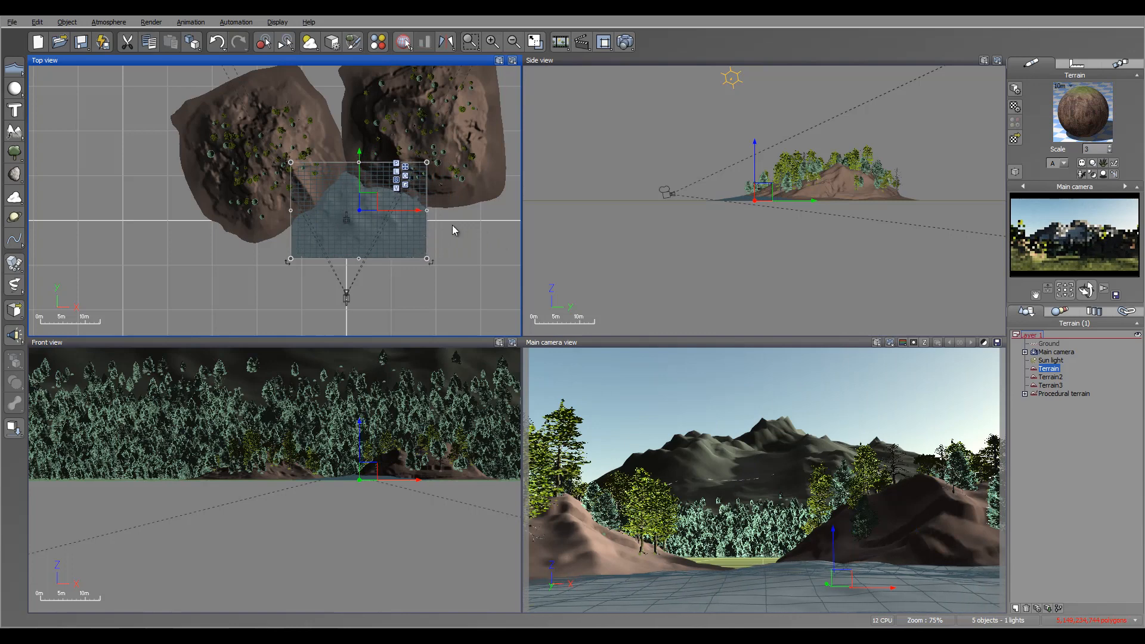
{"action": "right_click_drag", "start_coordinate": [367, 228], "coordinate": [402, 233]}
{"action": "scroll", "coordinate": [402, 233], "scroll_direction": "up", "scroll_amount": 4}
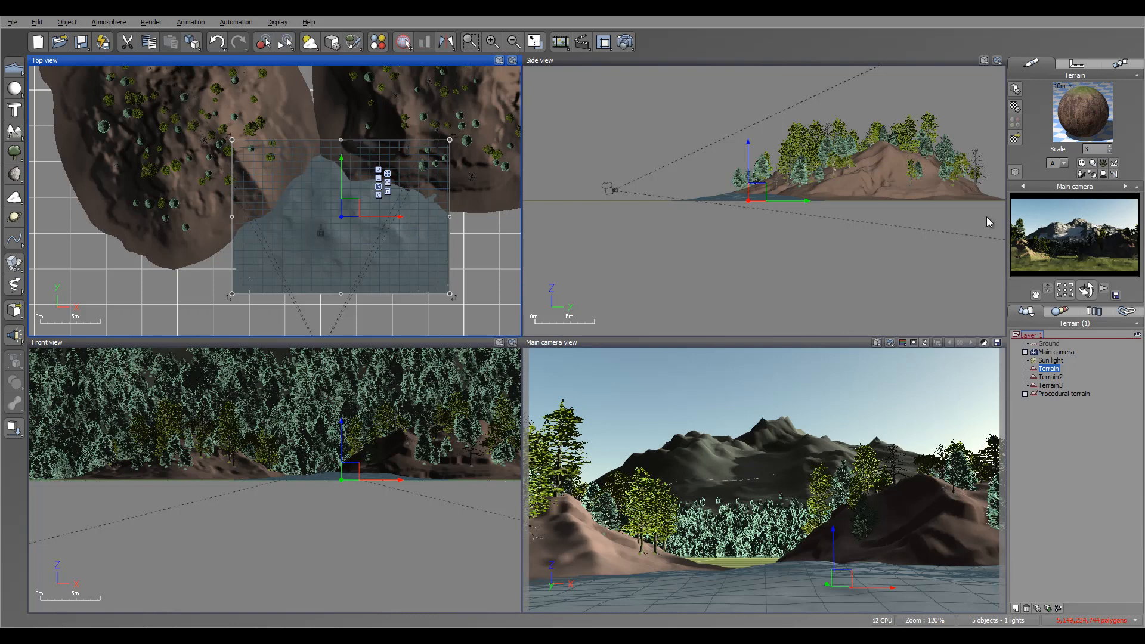
Step: Open Terrain's material for editing, and render the main camera view with the default post-render options
{"action": "double_click", "coordinate": [1088, 88]}
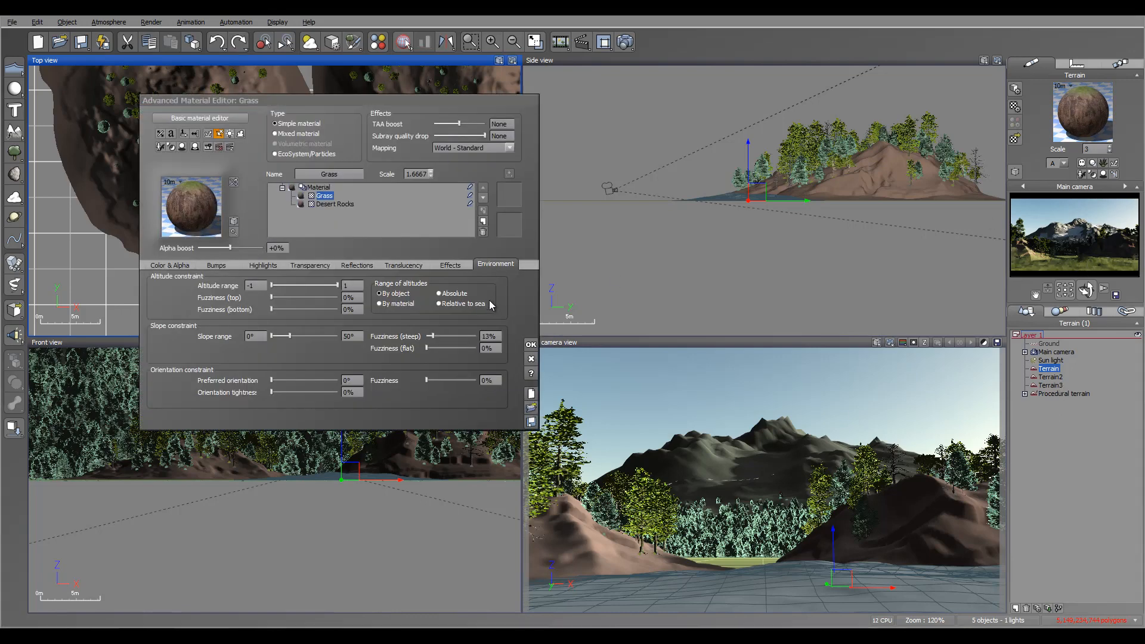
{"action": "left_click", "coordinate": [625, 42]}
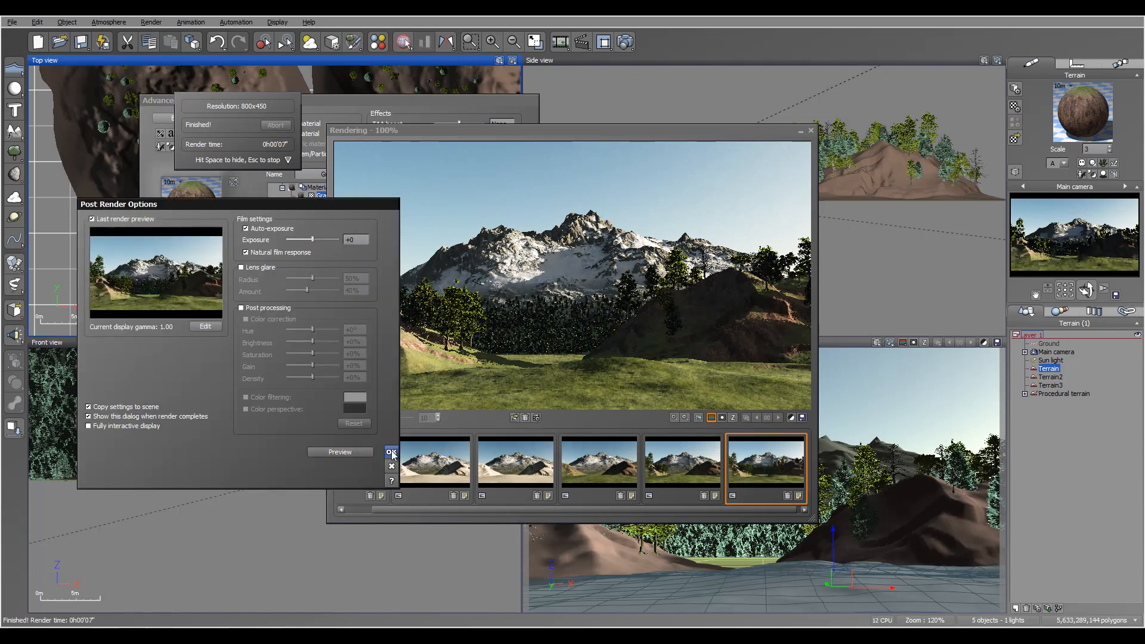
{"action": "left_click", "coordinate": [391, 452]}
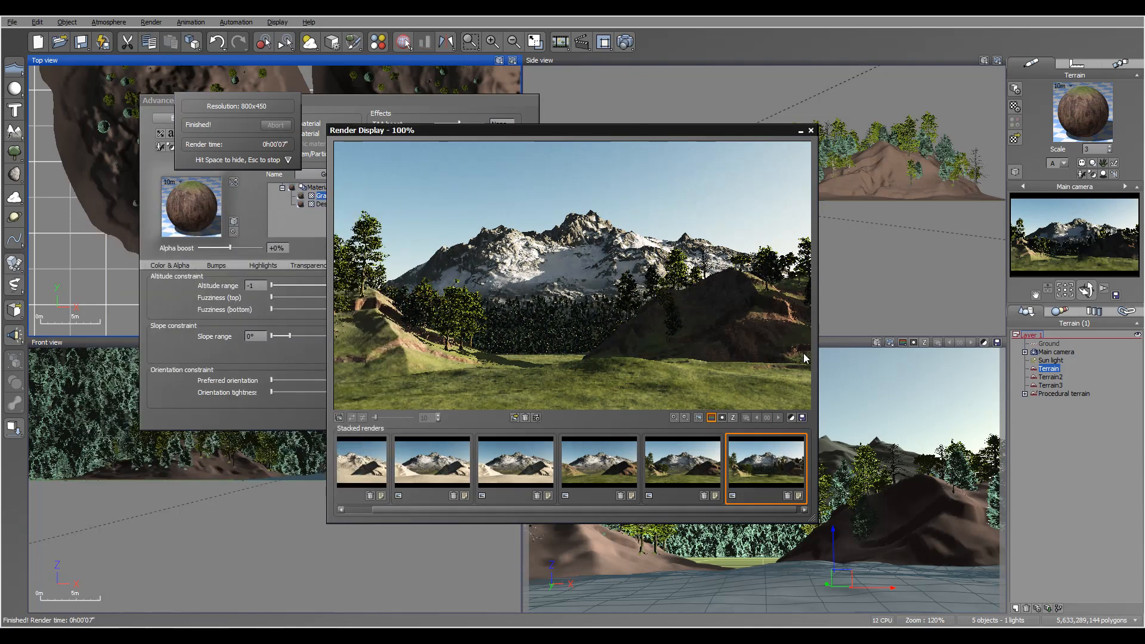
{"action": "left_click", "coordinate": [810, 130]}
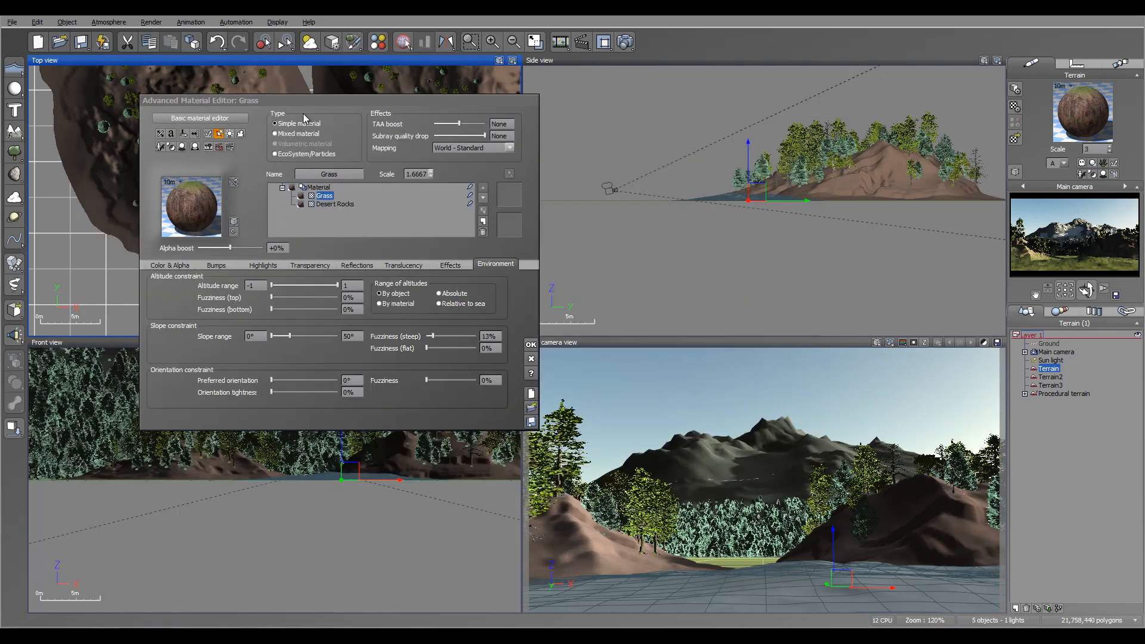
Step: Add an EcoSystem layer above Grass in Terrain's material and add Long Grass and Small Grassfield Plant to its population
{"action": "left_click", "coordinate": [356, 151]}
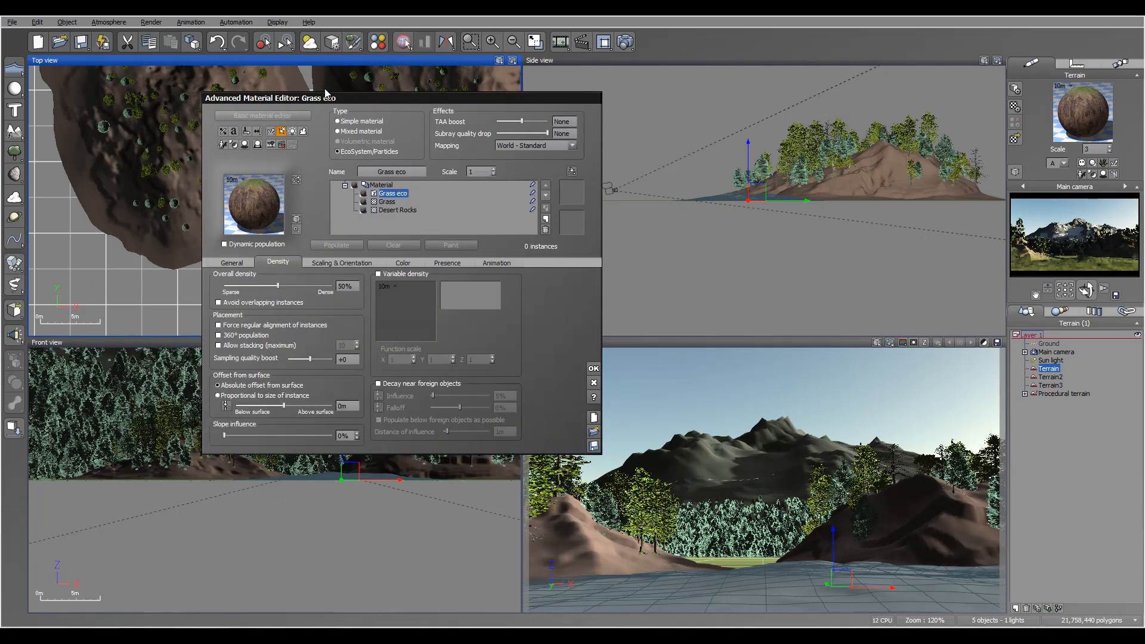
{"action": "left_click", "coordinate": [233, 263]}
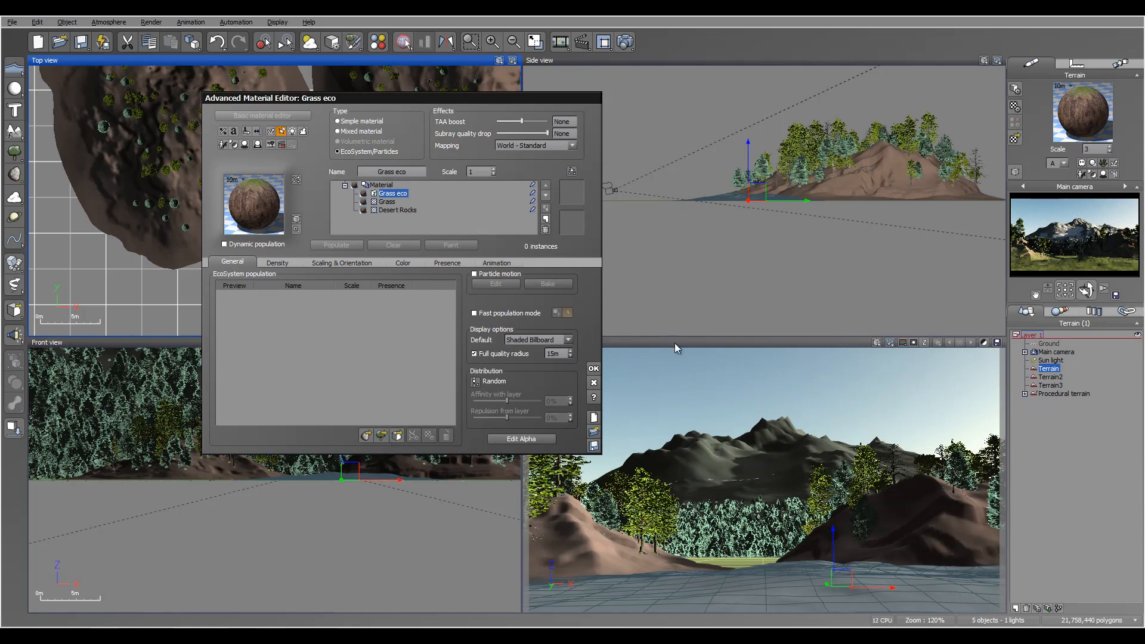
{"action": "left_click", "coordinate": [366, 435]}
{"action": "scroll", "coordinate": [600, 182], "scroll_direction": "up", "scroll_amount": 2}
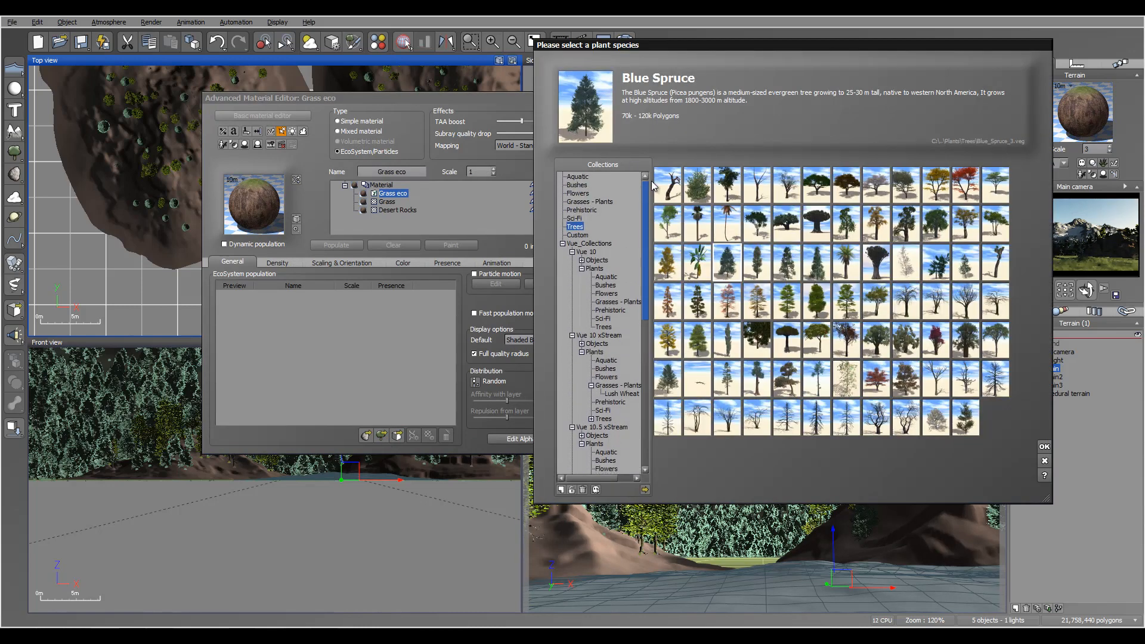
{"action": "left_click", "coordinate": [590, 202]}
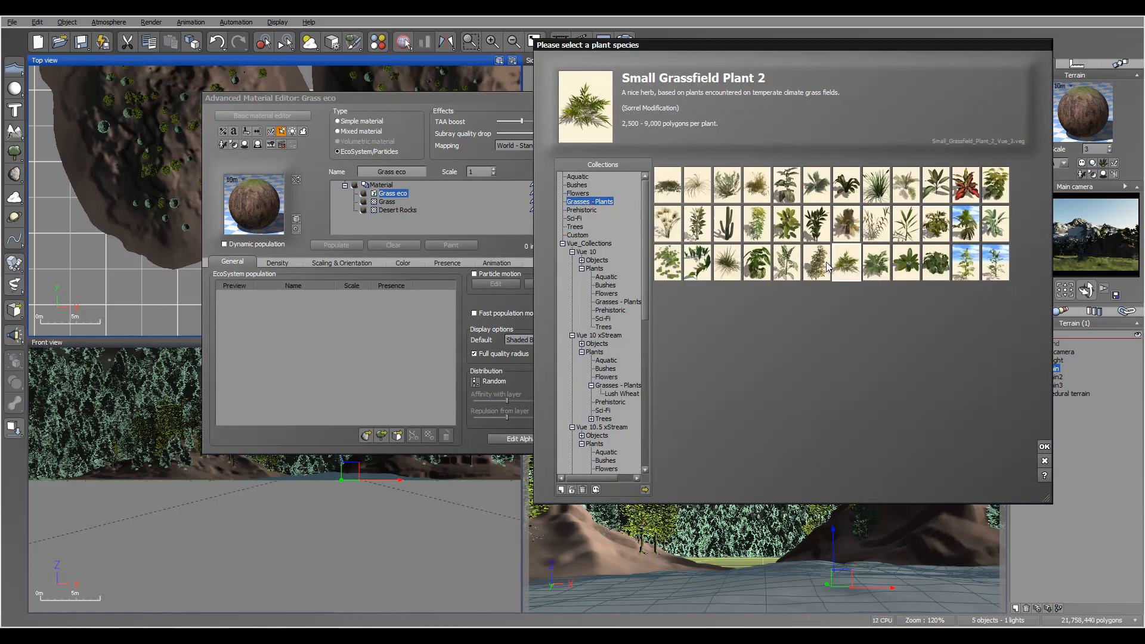
{"action": "left_click", "coordinate": [666, 269]}
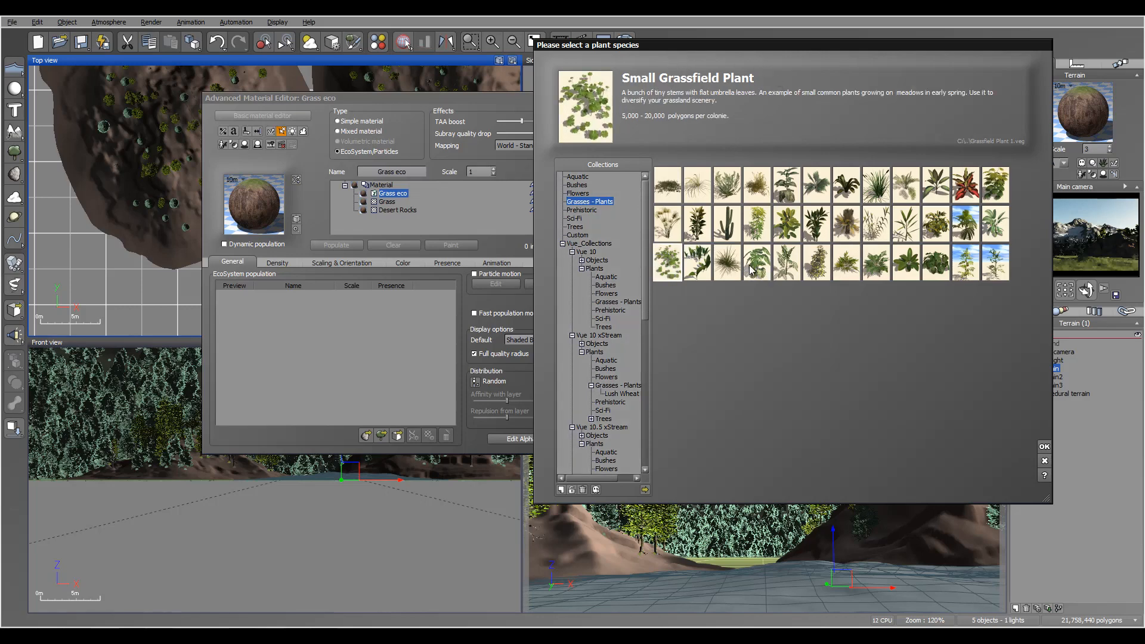
{"action": "left_click", "coordinate": [732, 269]}
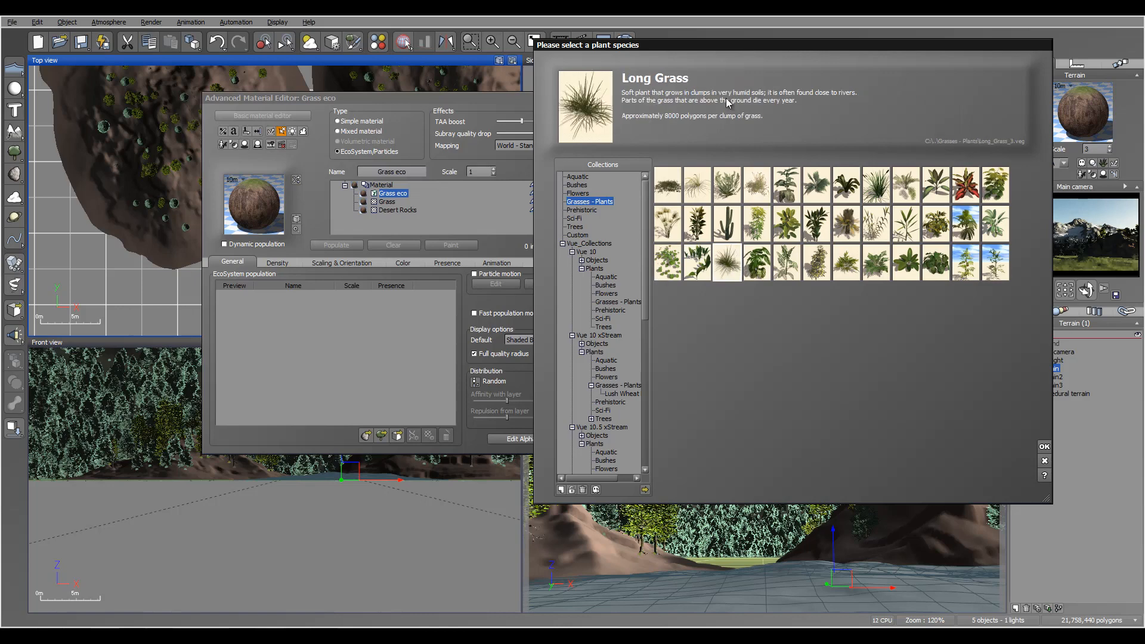
{"action": "left_click_drag", "start_coordinate": [725, 266], "coordinate": [350, 356]}
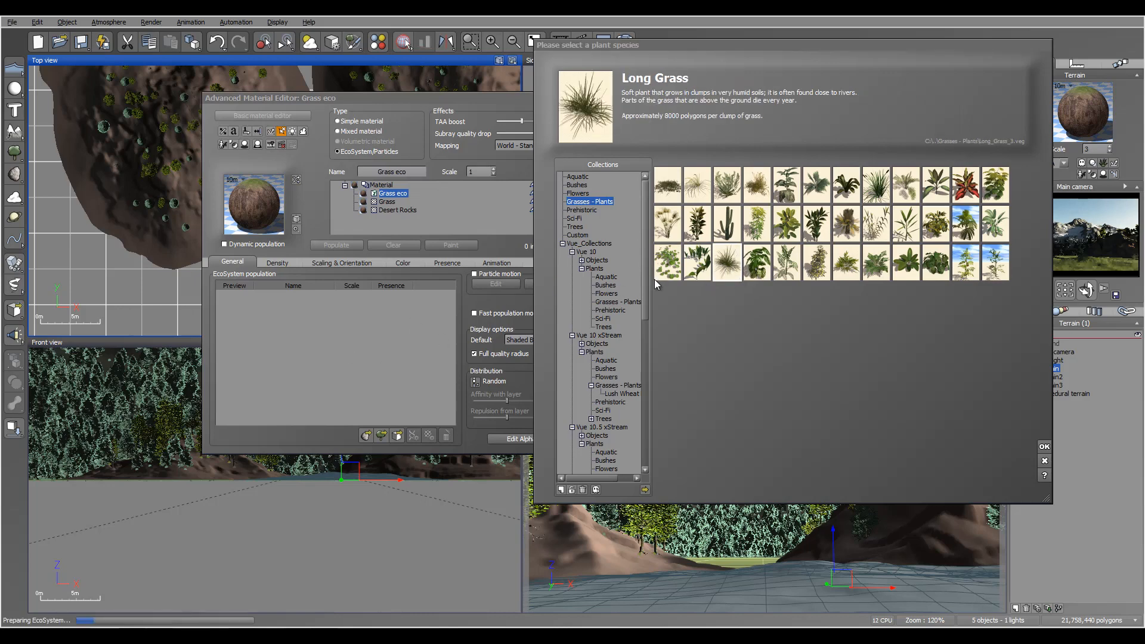
{"action": "left_click_drag", "start_coordinate": [663, 253], "coordinate": [408, 360]}
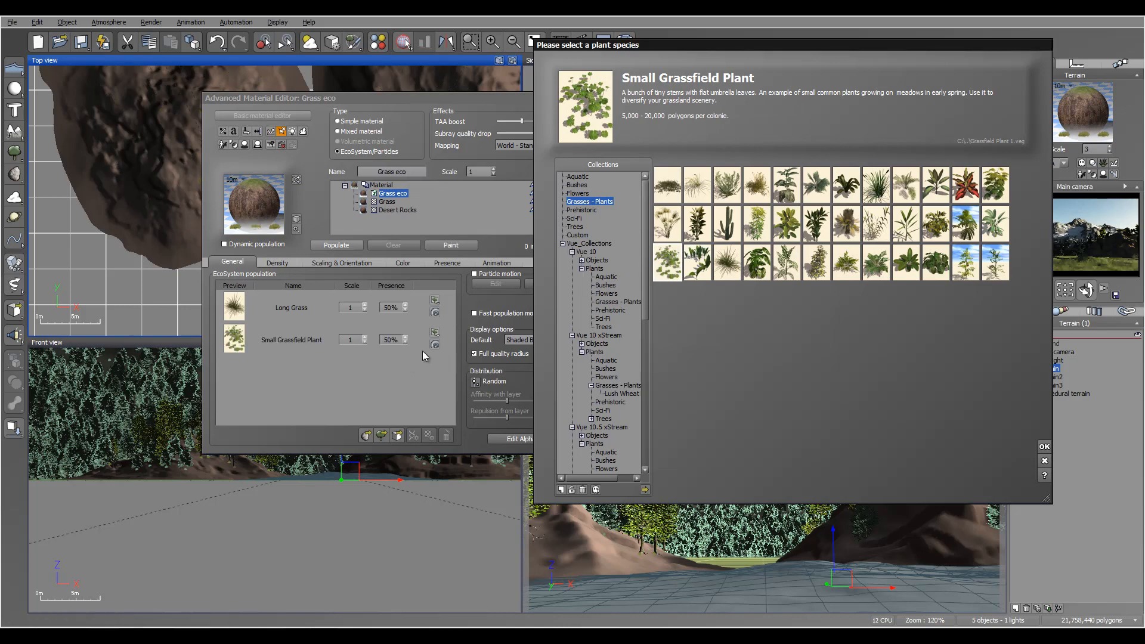
{"action": "left_click", "coordinate": [1044, 449]}
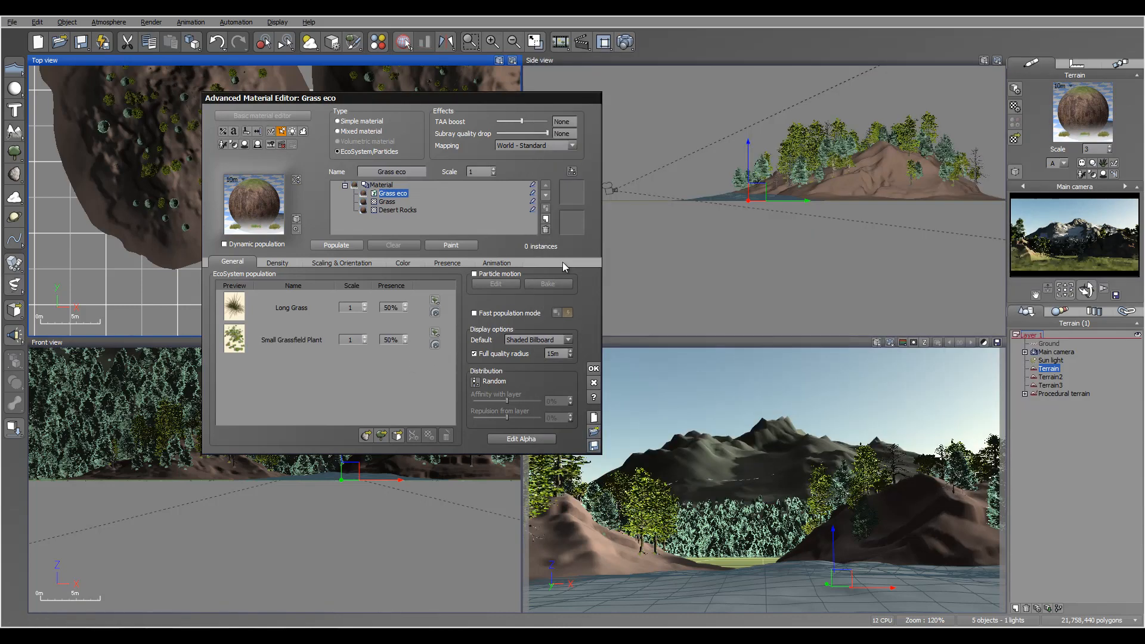
Step: Populate Terrain with the Grass eco layer, and set Long Grass to a scale of 0.5 and a presence of 26%
{"action": "left_click_drag", "start_coordinate": [472, 97], "coordinate": [406, 102]}
{"action": "left_click", "coordinate": [279, 251]}
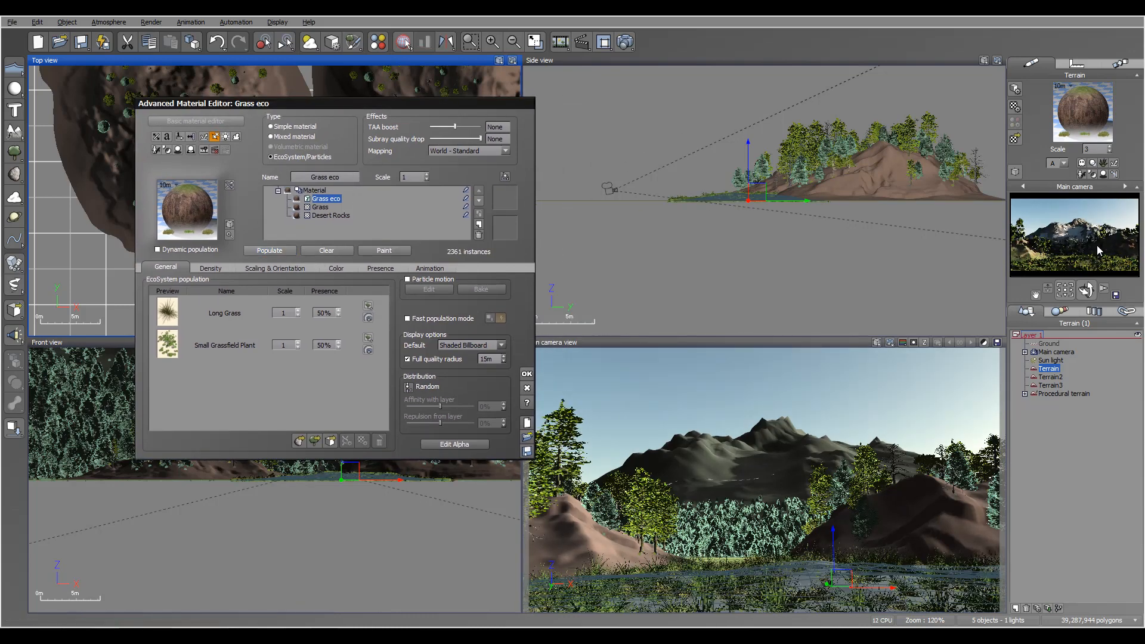
{"action": "left_click", "coordinate": [298, 313]}
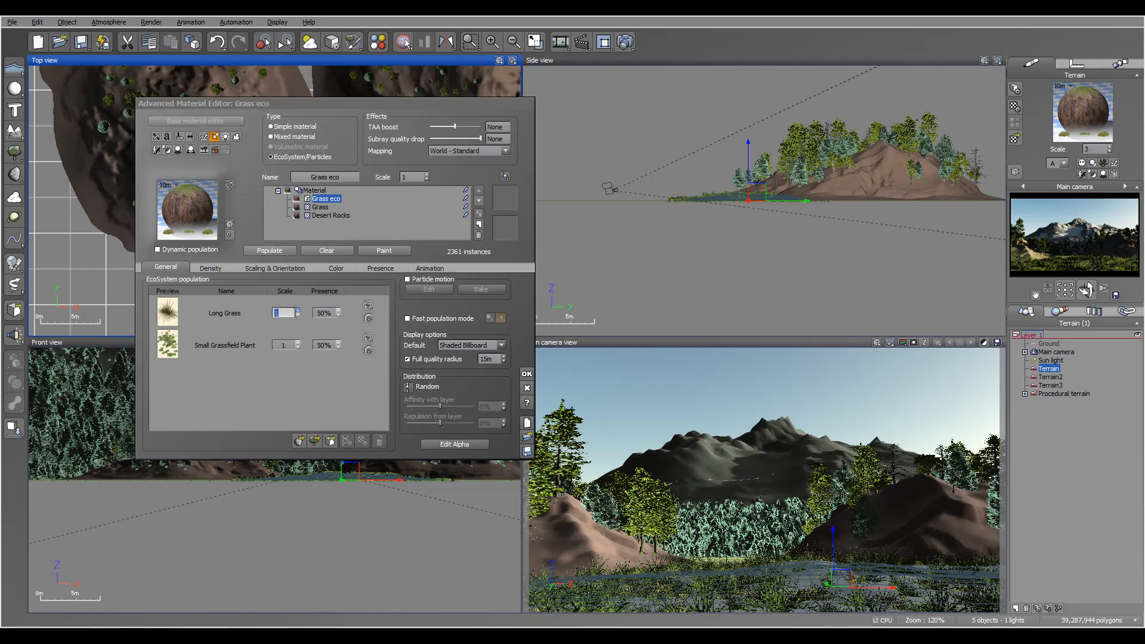
{"action": "type", "text": "0.5"}
{"action": "left_click_drag", "start_coordinate": [339, 313], "coordinate": [339, 316]}
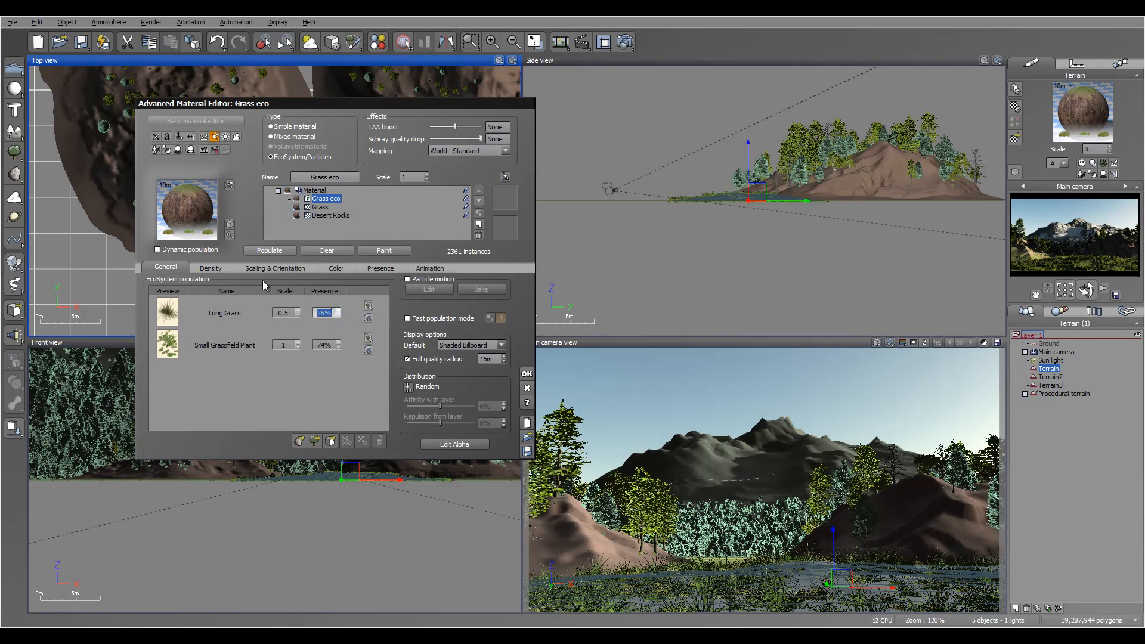
Step: Raise the Grass eco layer's overall density to 88%, repopulate Terrain with it, and accept the material
{"action": "left_click", "coordinate": [227, 269]}
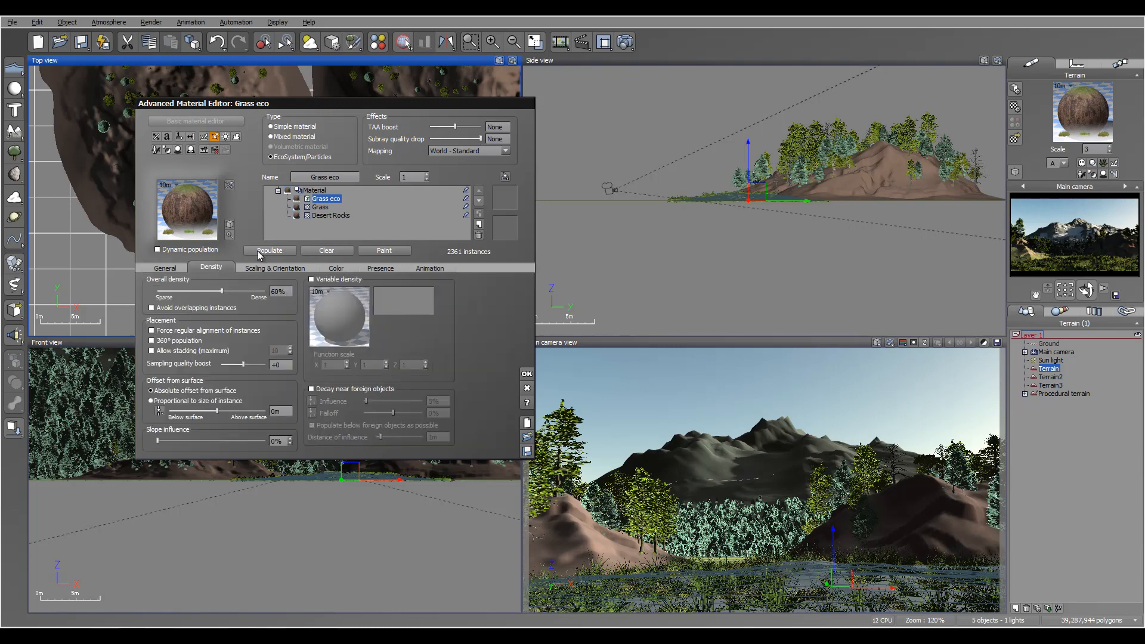
{"action": "left_click", "coordinate": [256, 251]}
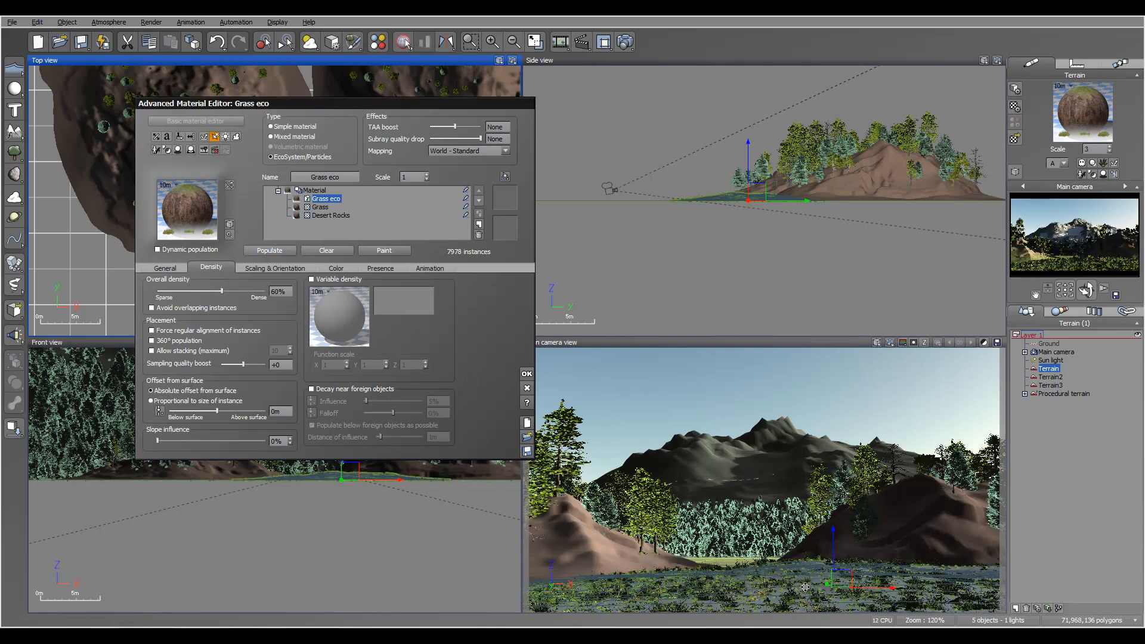
{"action": "left_click_drag", "start_coordinate": [222, 290], "coordinate": [252, 291]}
{"action": "left_click", "coordinate": [270, 250]}
{"action": "left_click", "coordinate": [267, 251]}
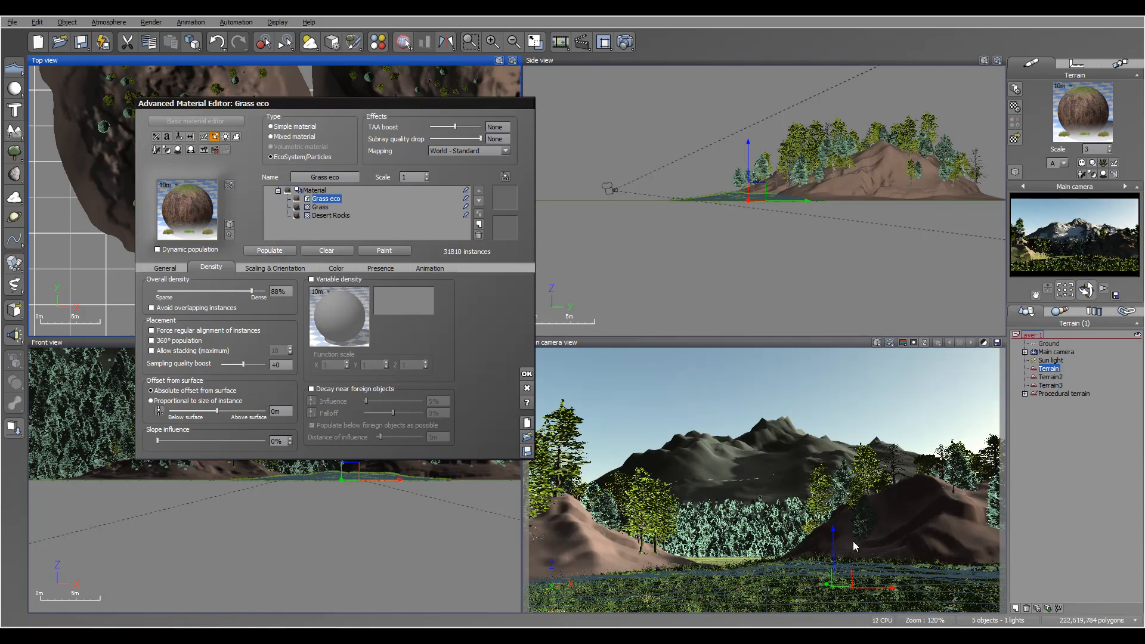
{"action": "left_click", "coordinate": [525, 375]}
Step: Create a new layer in the scene and make it the active layer
{"action": "scroll", "coordinate": [276, 189], "scroll_direction": "up", "scroll_amount": 4}
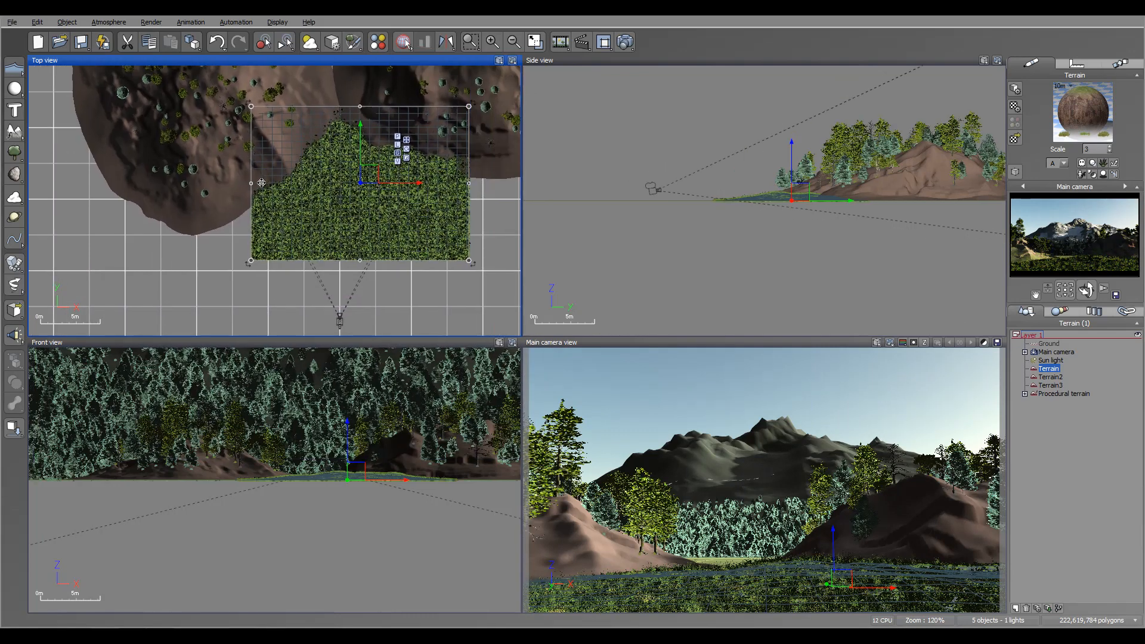
{"action": "right_click_drag", "start_coordinate": [317, 186], "coordinate": [270, 229]}
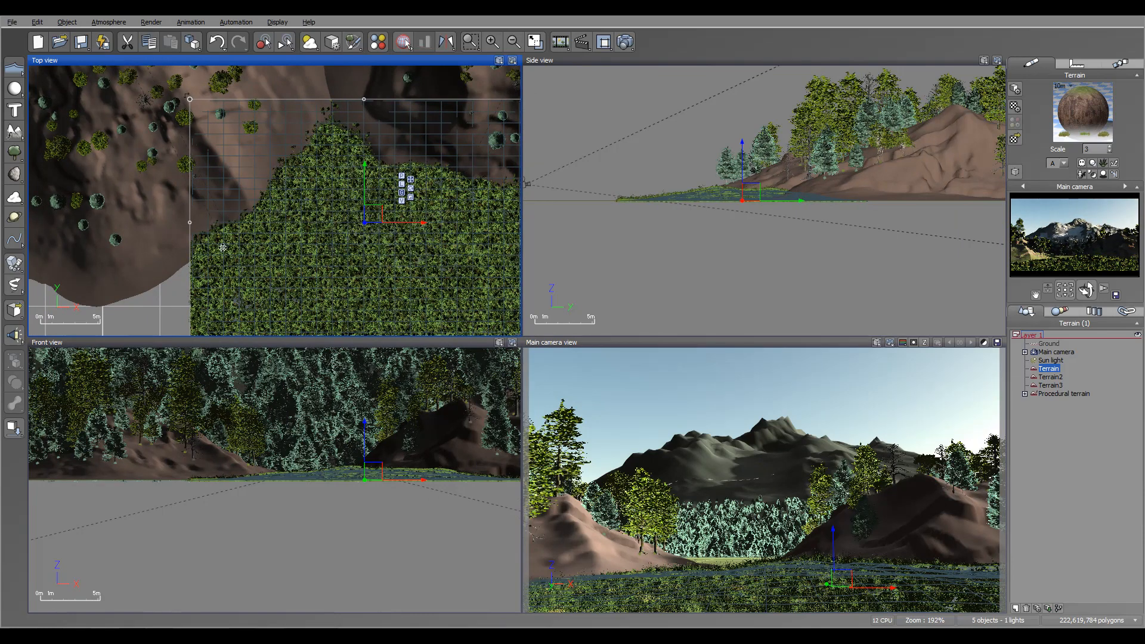
{"action": "right_click_drag", "start_coordinate": [442, 225], "coordinate": [429, 189]}
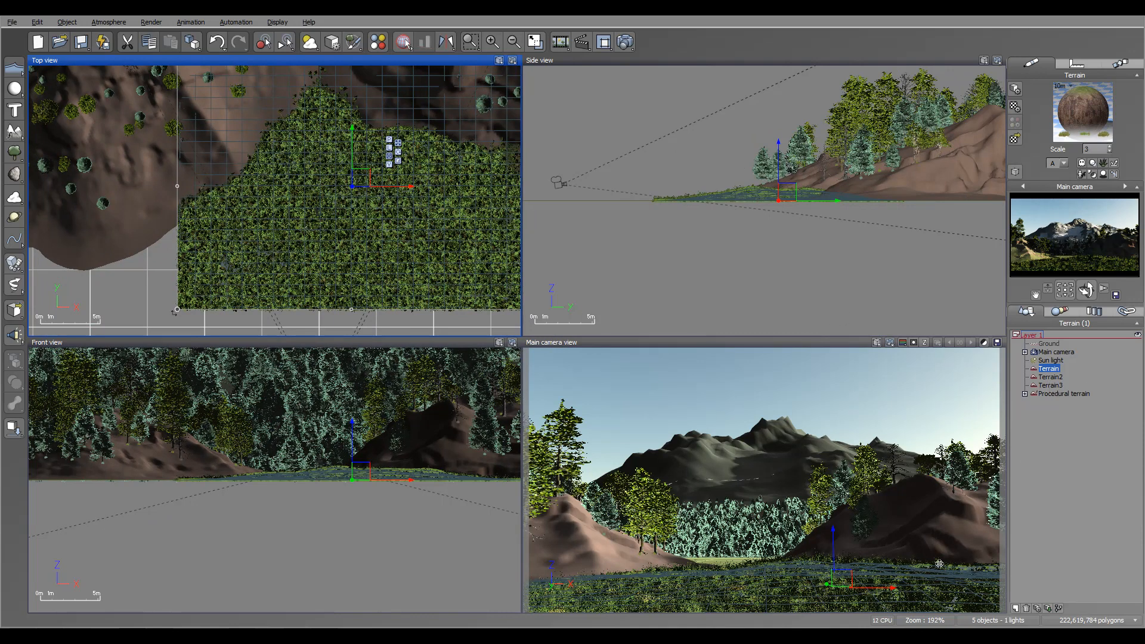
{"action": "left_click", "coordinate": [1016, 608]}
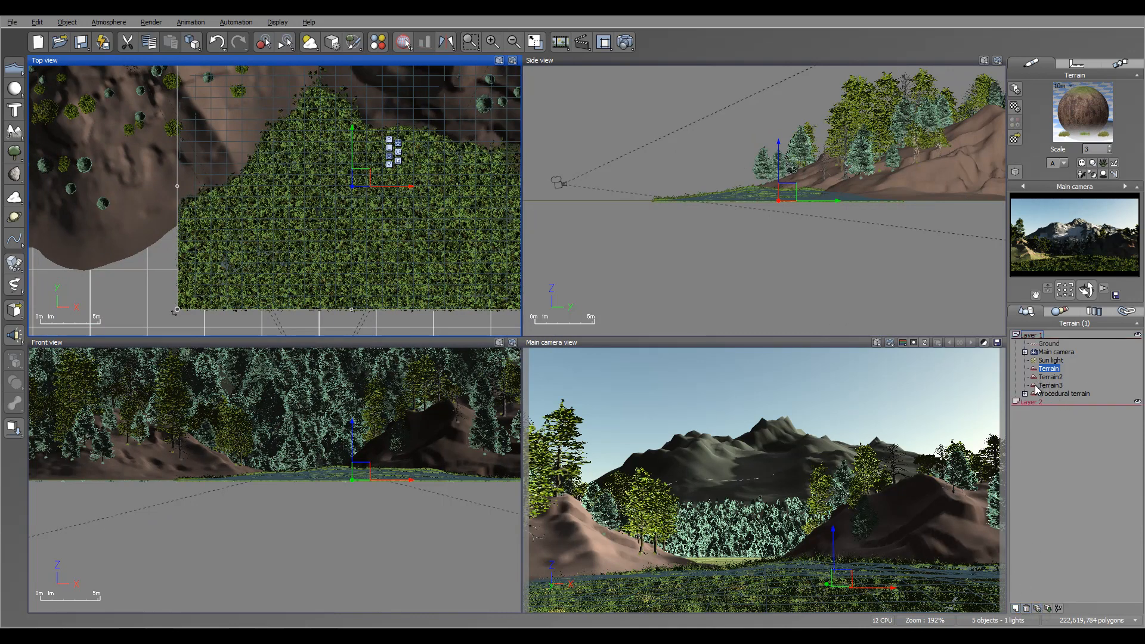
{"action": "left_click", "coordinate": [1042, 402]}
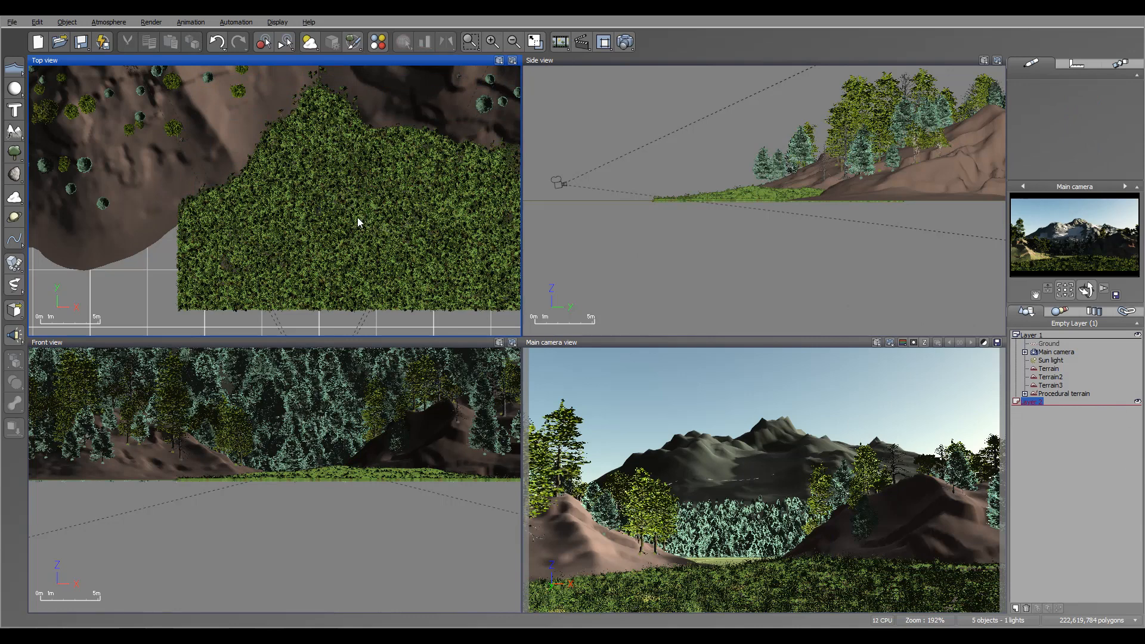
Step: Add an Alder - Late Spring plant from the Trees collection to the new layer
{"action": "left_click", "coordinate": [14, 152]}
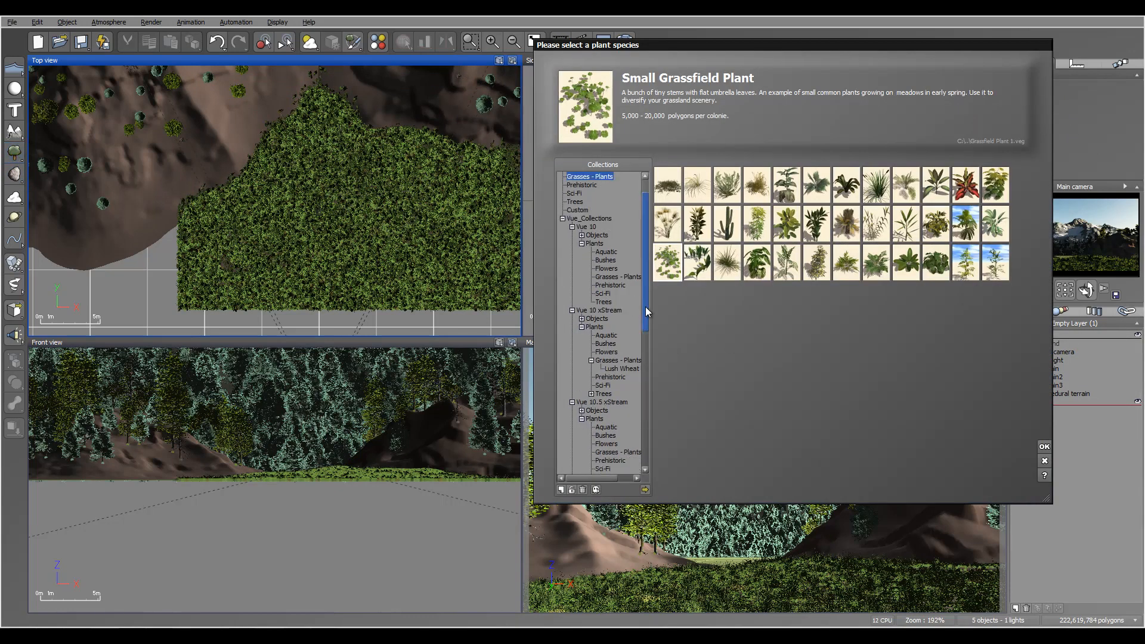
{"action": "left_click", "coordinate": [575, 202]}
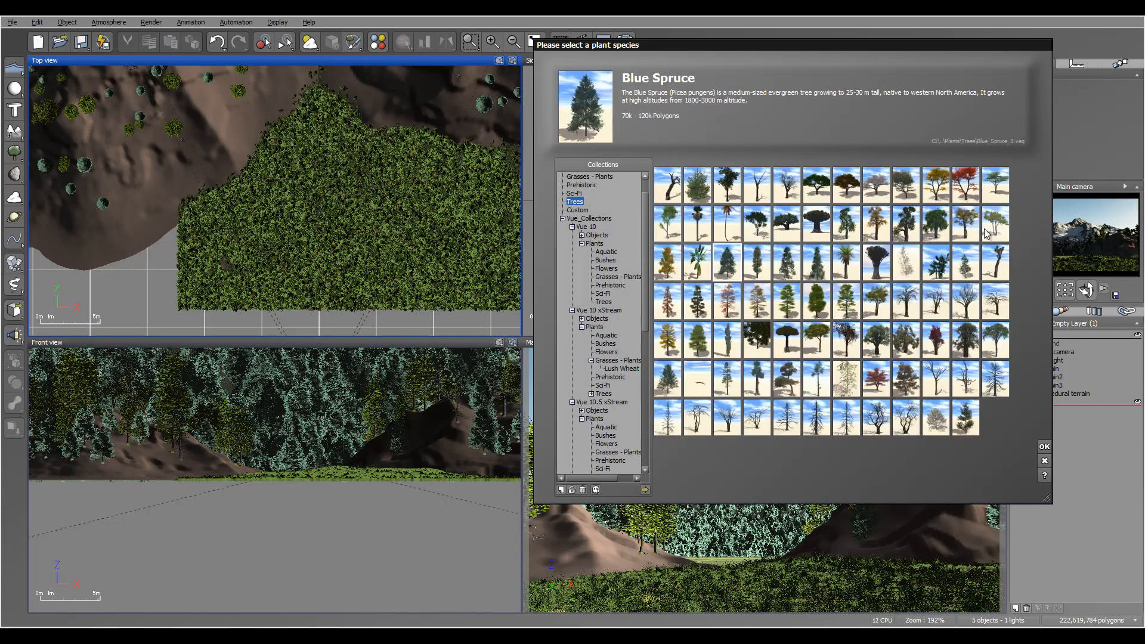
{"action": "left_click", "coordinate": [997, 230]}
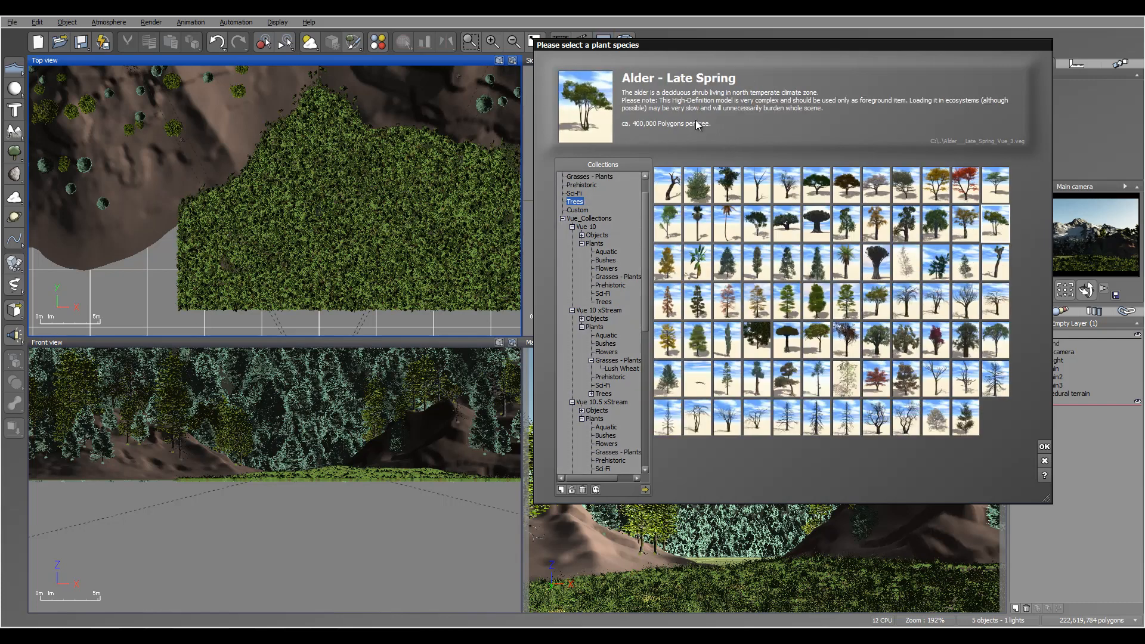
{"action": "left_click", "coordinate": [1044, 446]}
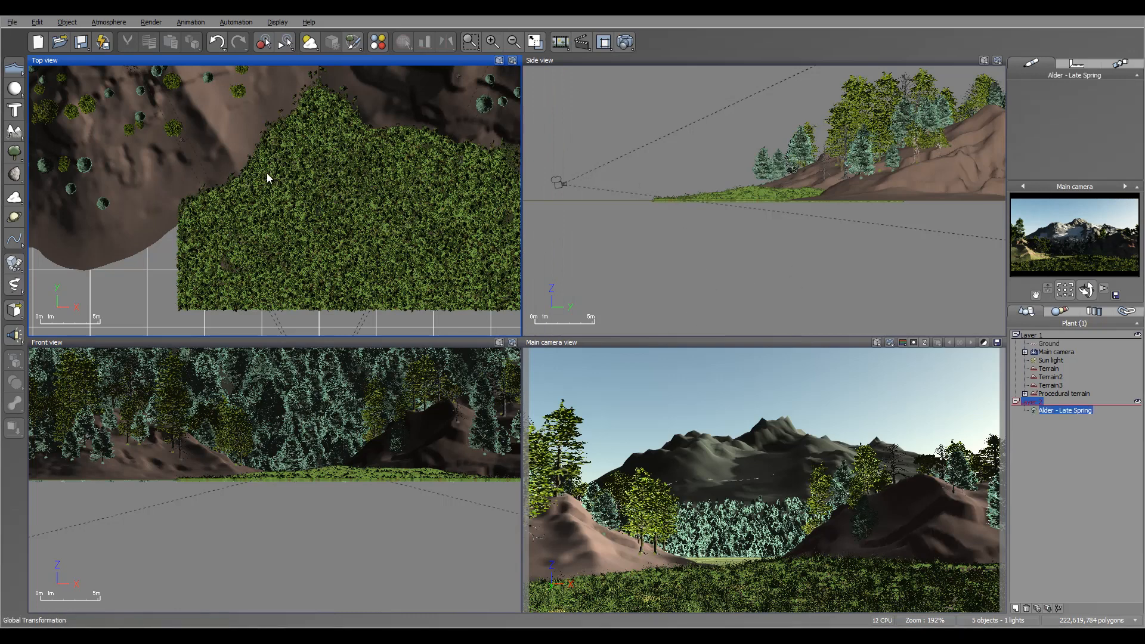
Step: Scale the alder down, sink its trunk below the ground so it looks like a bush, and place it at the grass field's left edge
{"action": "left_click_drag", "start_coordinate": [283, 192], "coordinate": [263, 163]}
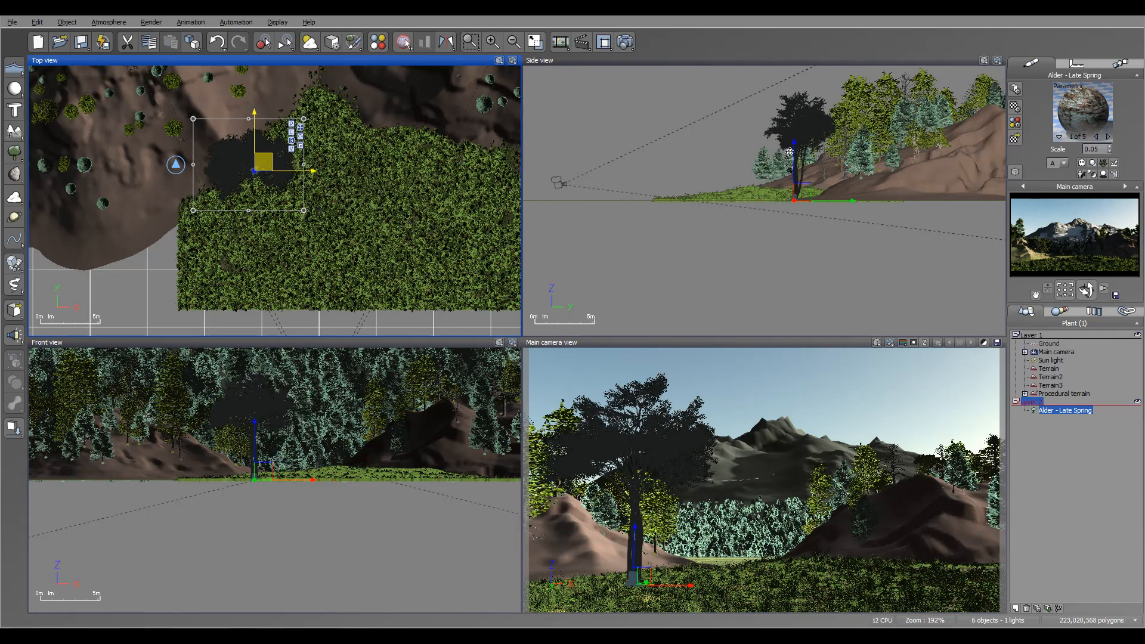
{"action": "left_click", "coordinate": [830, 104]}
{"action": "left_click_drag", "start_coordinate": [844, 88], "coordinate": [804, 144]}
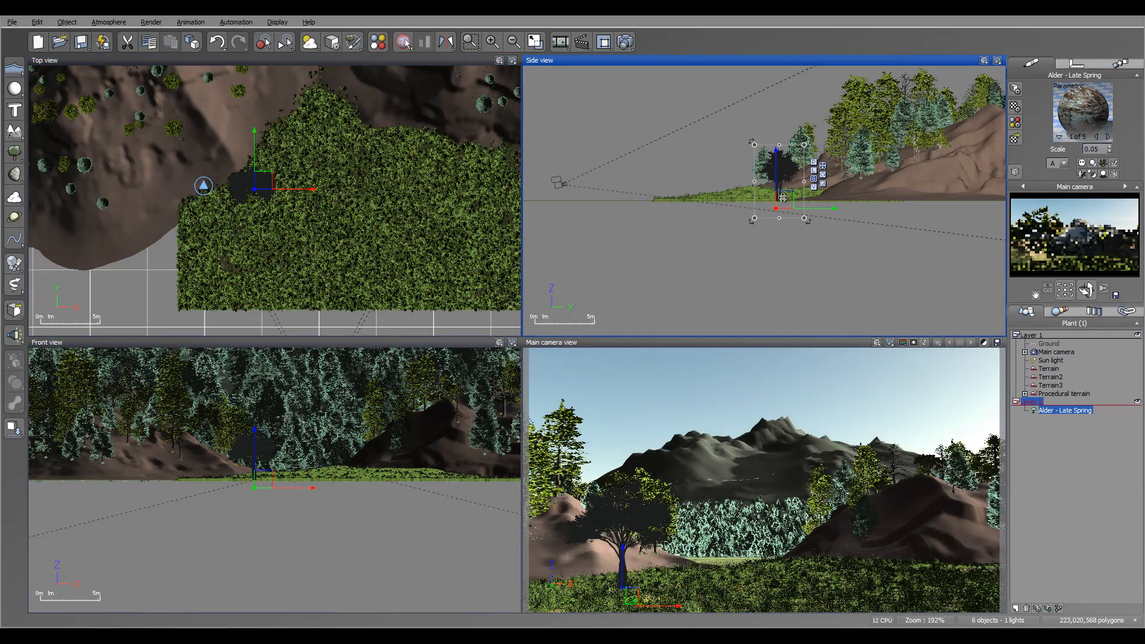
{"action": "left_click_drag", "start_coordinate": [783, 197], "coordinate": [792, 229]}
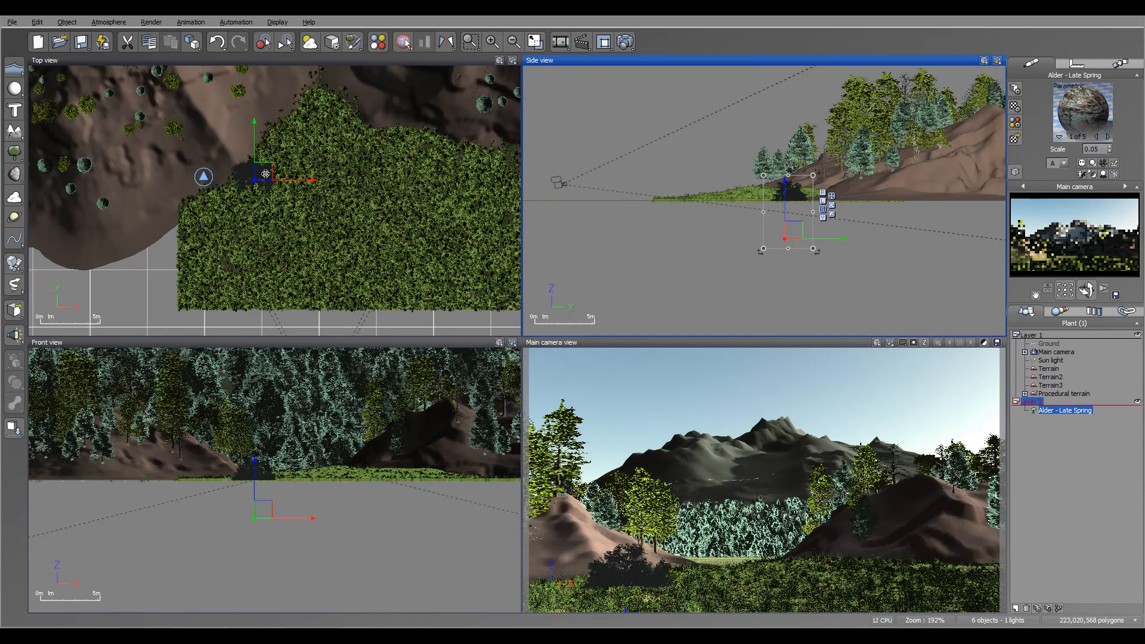
{"action": "left_click_drag", "start_coordinate": [254, 172], "coordinate": [235, 200]}
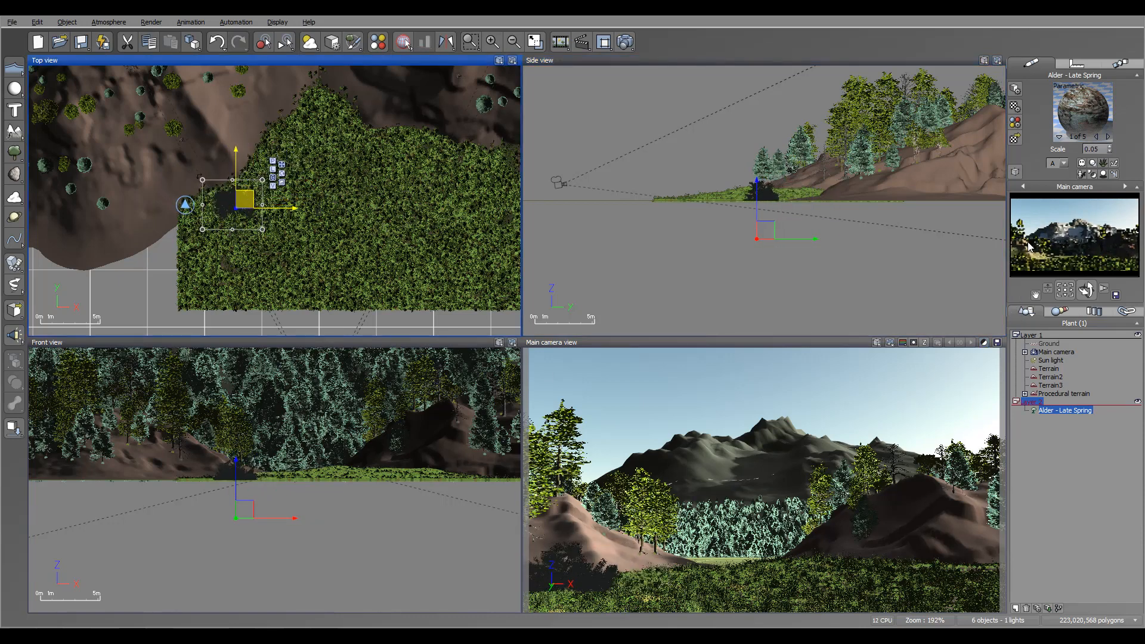
Step: Add a second Alder - Late Spring, place it at Terrain's front edge near the camera's left view limit, and sink its trunk into the ground
{"action": "left_click", "coordinate": [15, 153]}
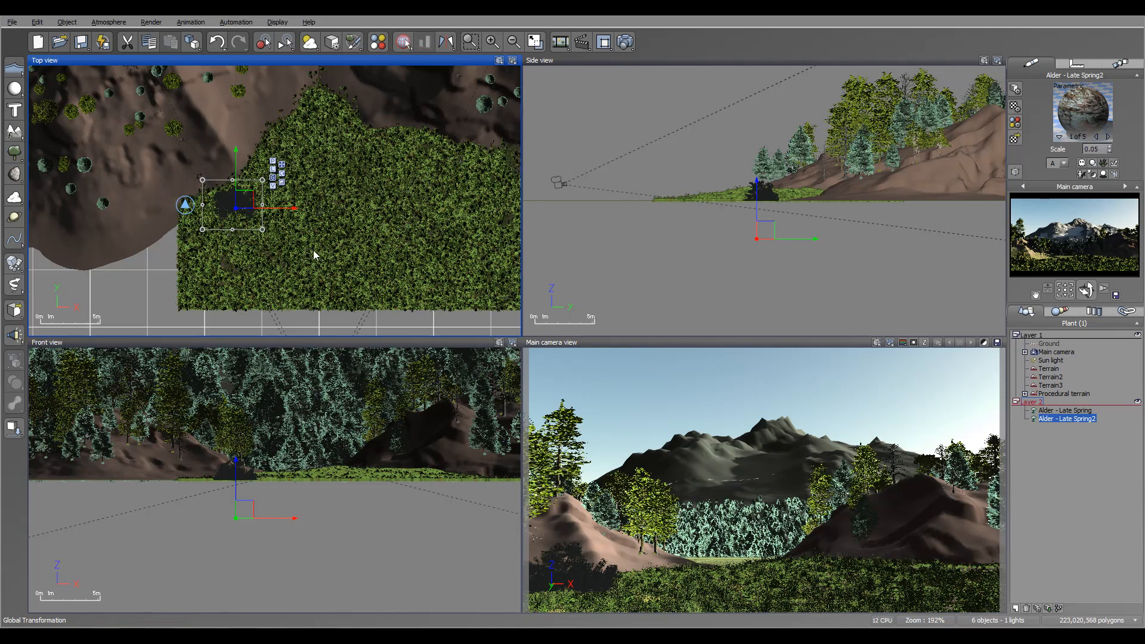
{"action": "left_click_drag", "start_coordinate": [336, 142], "coordinate": [296, 277]}
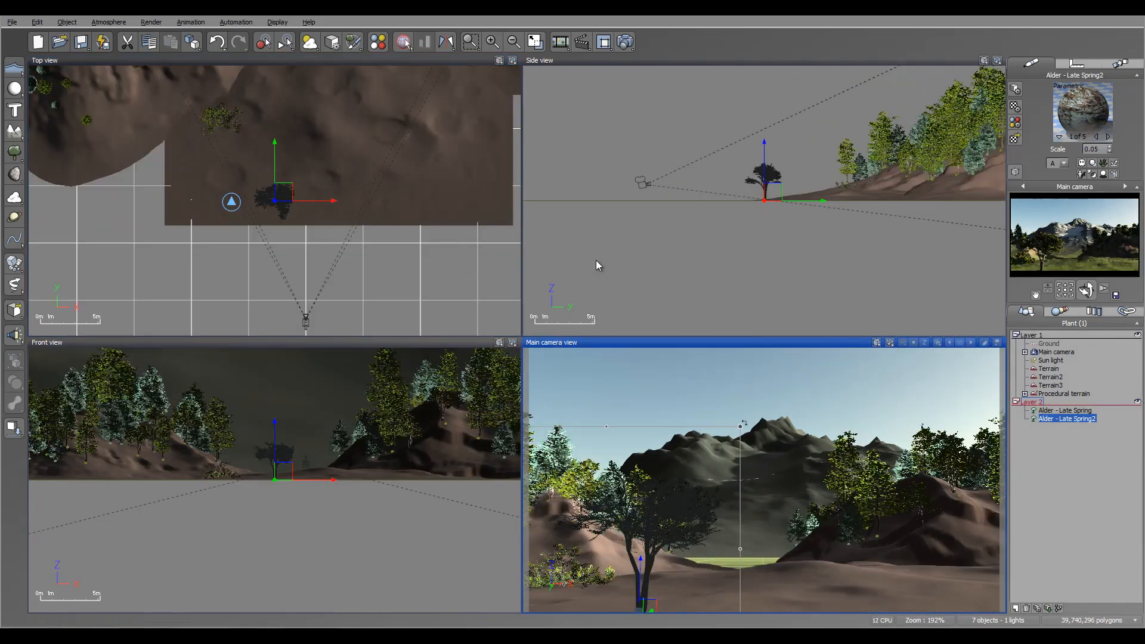
{"action": "right_click_drag", "start_coordinate": [361, 204], "coordinate": [396, 186]}
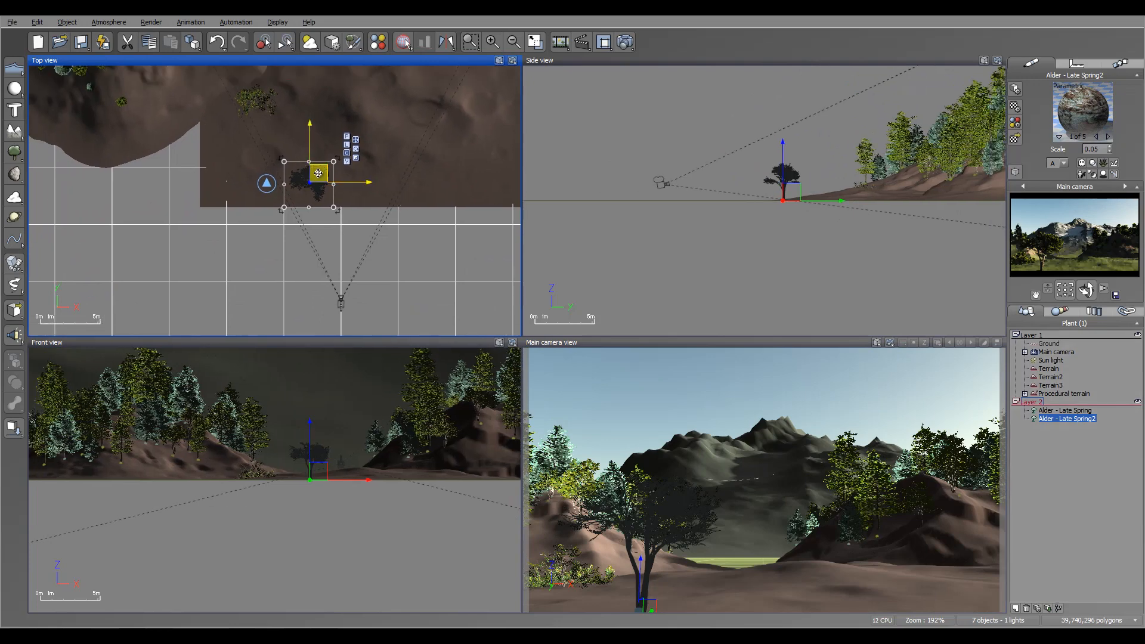
{"action": "left_click_drag", "start_coordinate": [316, 172], "coordinate": [313, 191]}
{"action": "left_click_drag", "start_coordinate": [787, 191], "coordinate": [786, 211]}
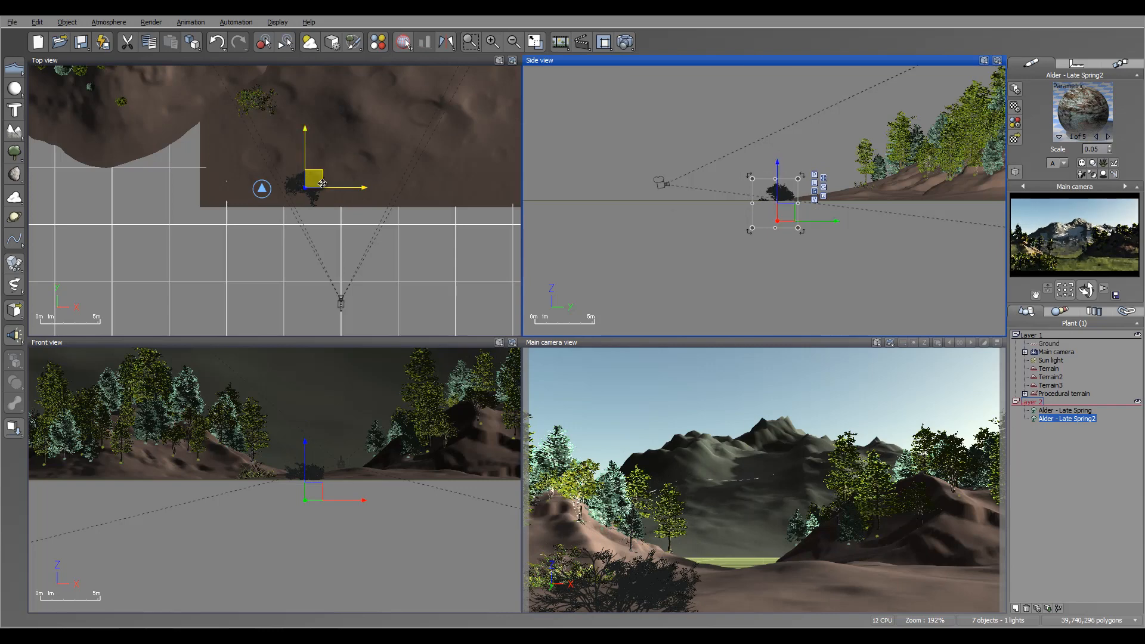
{"action": "left_click_drag", "start_coordinate": [313, 179], "coordinate": [299, 182]}
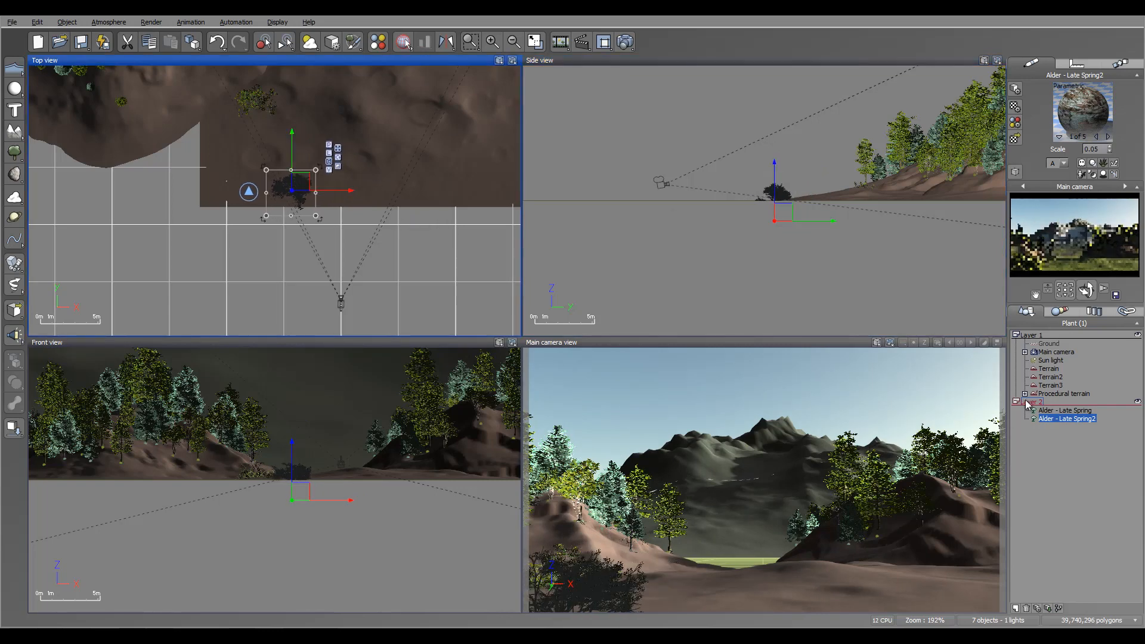
Step: Open Terrain's material, toggle Dynamic population for the Grass eco layer, and accept the material
{"action": "left_click", "coordinate": [1048, 369]}
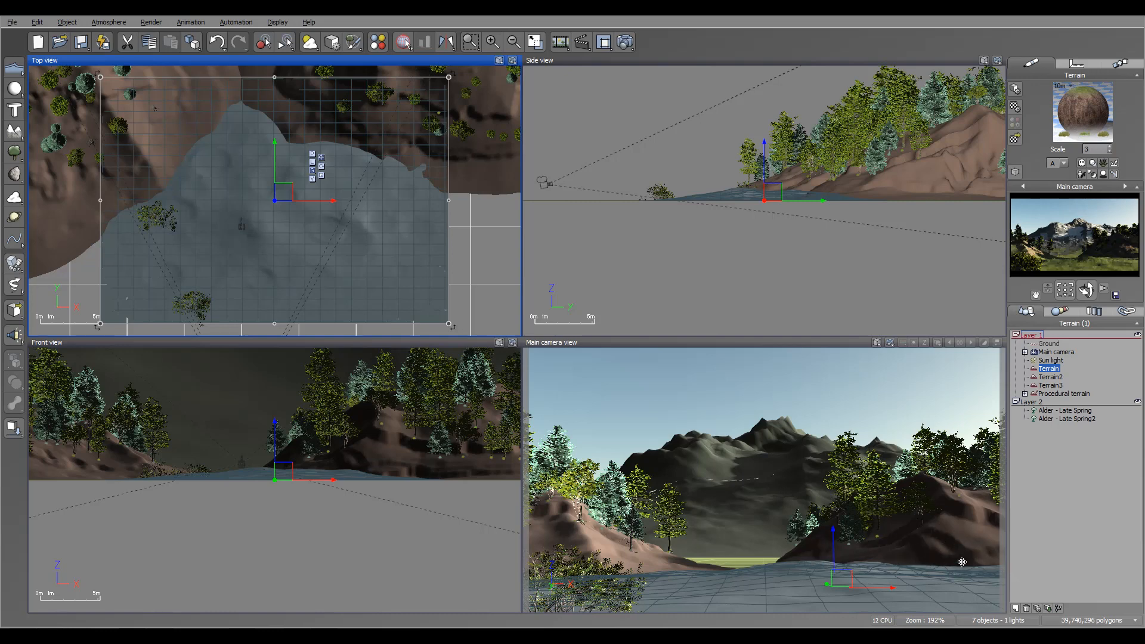
{"action": "double_click", "coordinate": [1082, 114]}
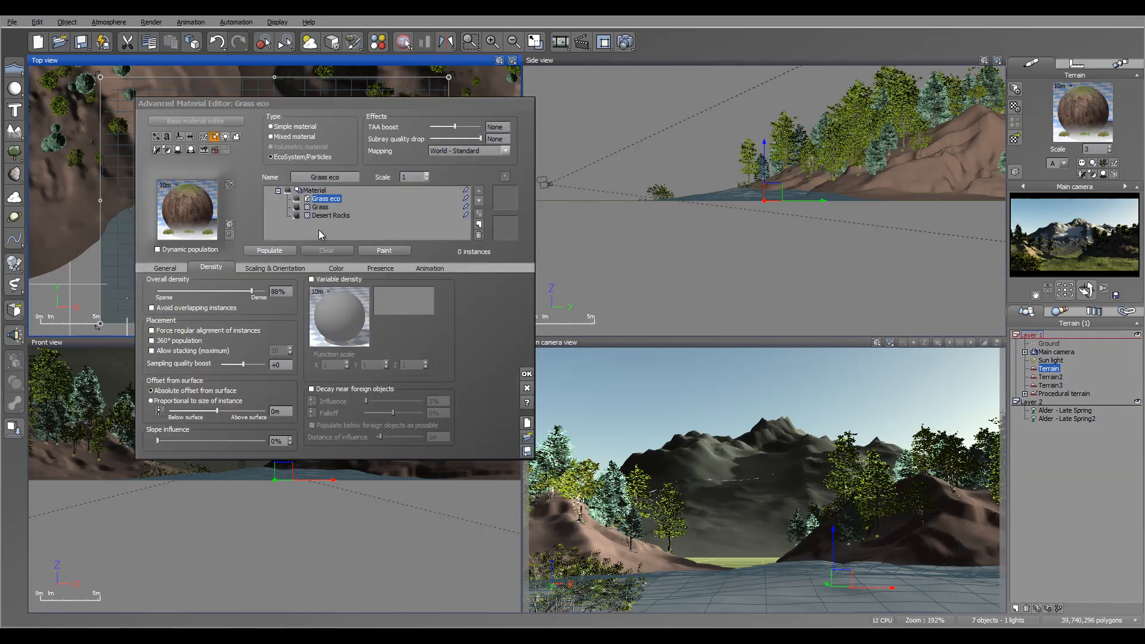
{"action": "left_click", "coordinate": [157, 249]}
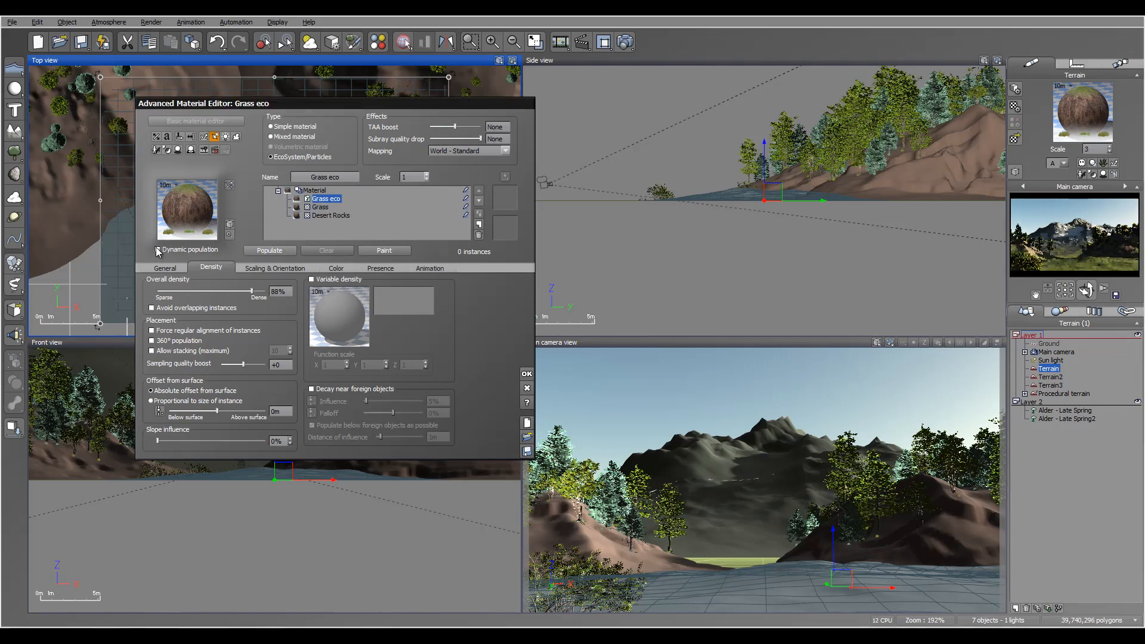
{"action": "left_click", "coordinate": [527, 373]}
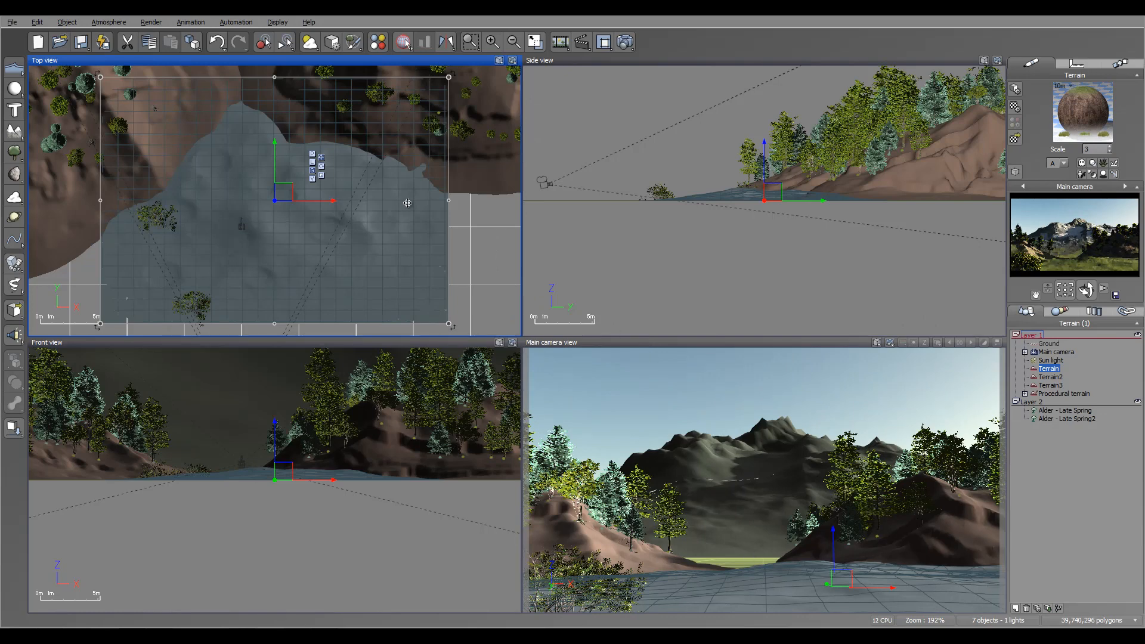
Step: Add a Dry Weeds plant from the Grasses - Plants collection to the scene
{"action": "left_click_drag", "start_coordinate": [333, 247], "coordinate": [384, 212]}
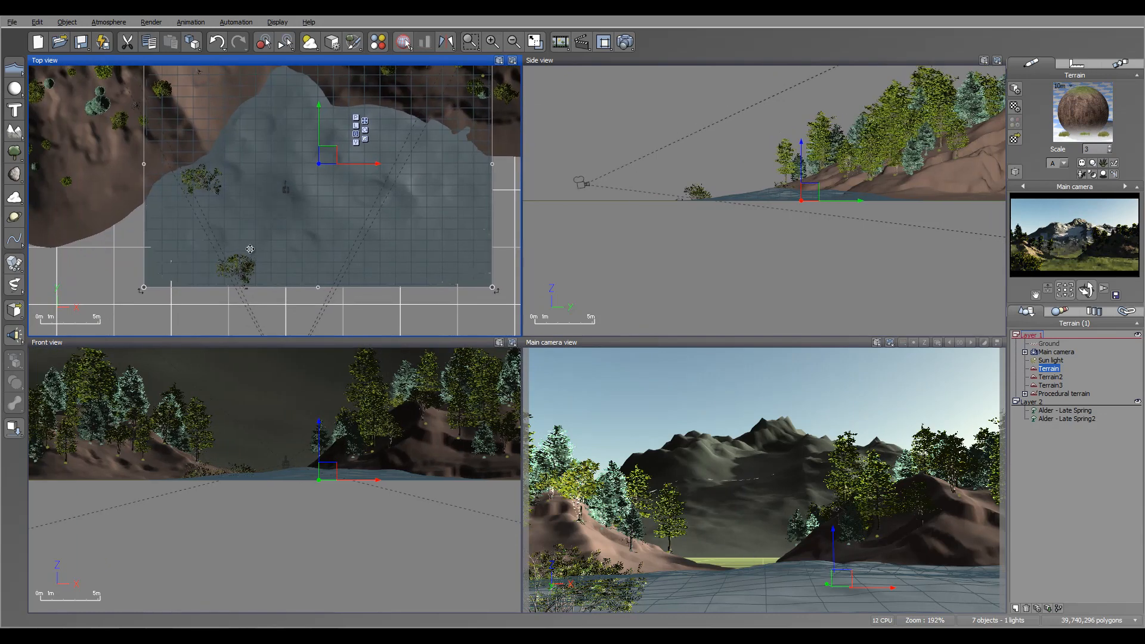
{"action": "scroll", "coordinate": [299, 281], "scroll_direction": "up", "scroll_amount": 5}
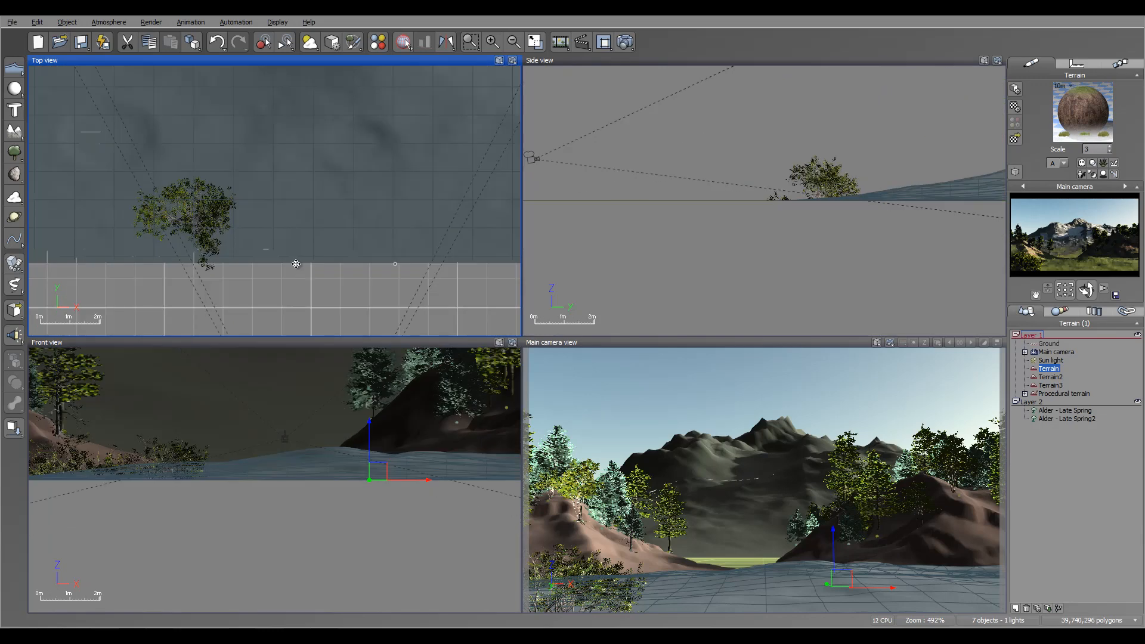
{"action": "right_click_drag", "start_coordinate": [355, 263], "coordinate": [365, 205]}
{"action": "left_click", "coordinate": [15, 152]}
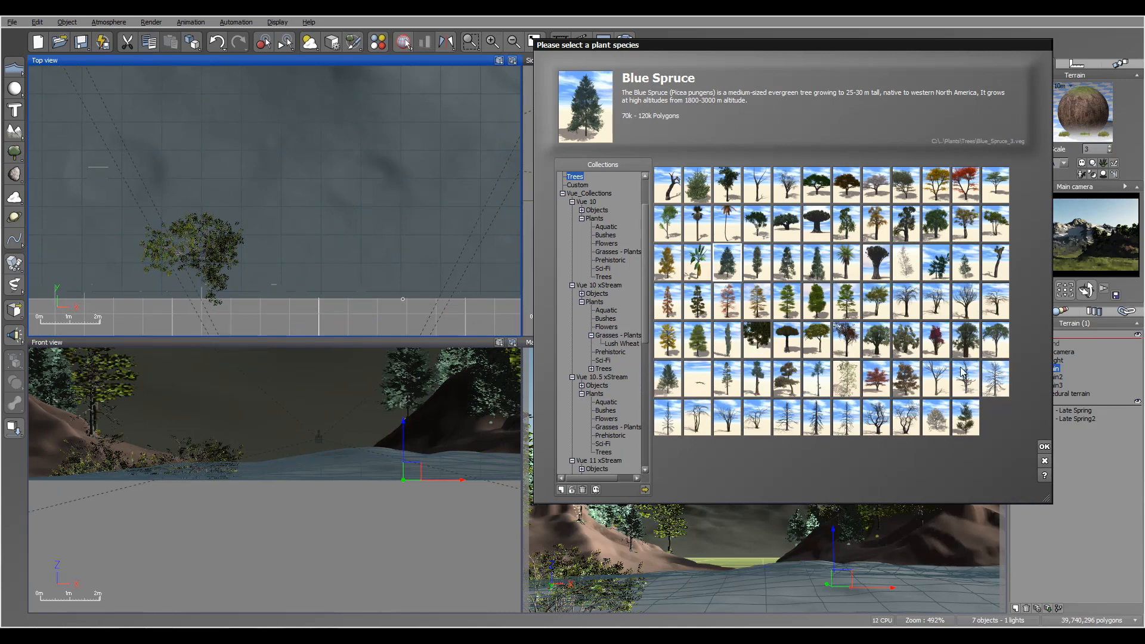
{"action": "scroll", "coordinate": [647, 217], "scroll_direction": "up", "scroll_amount": 2}
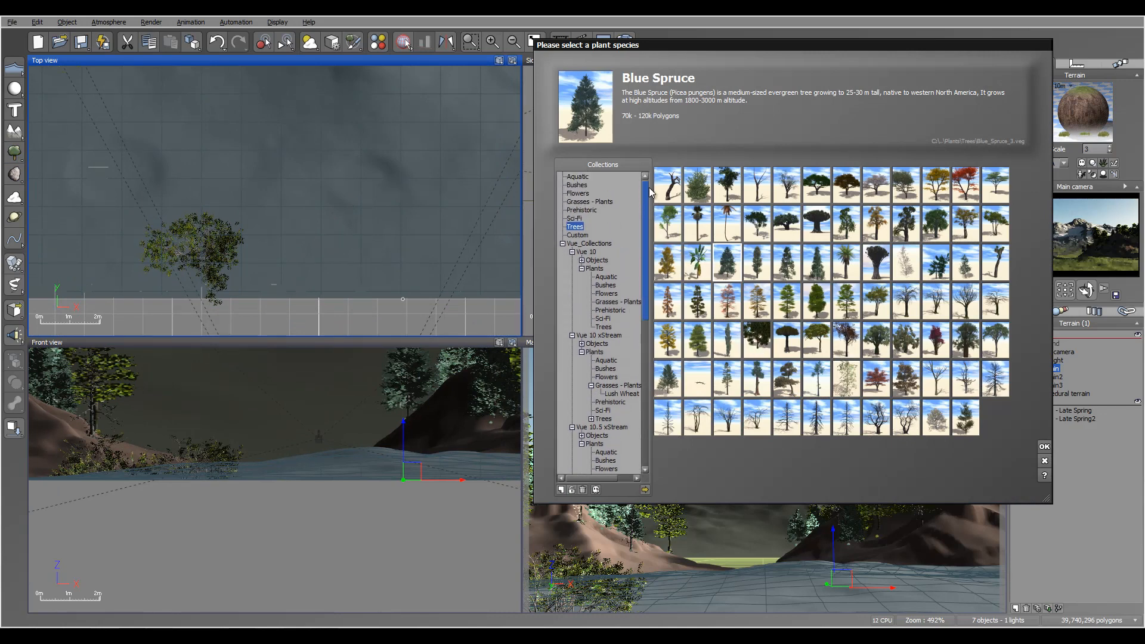
{"action": "left_click", "coordinate": [581, 185]}
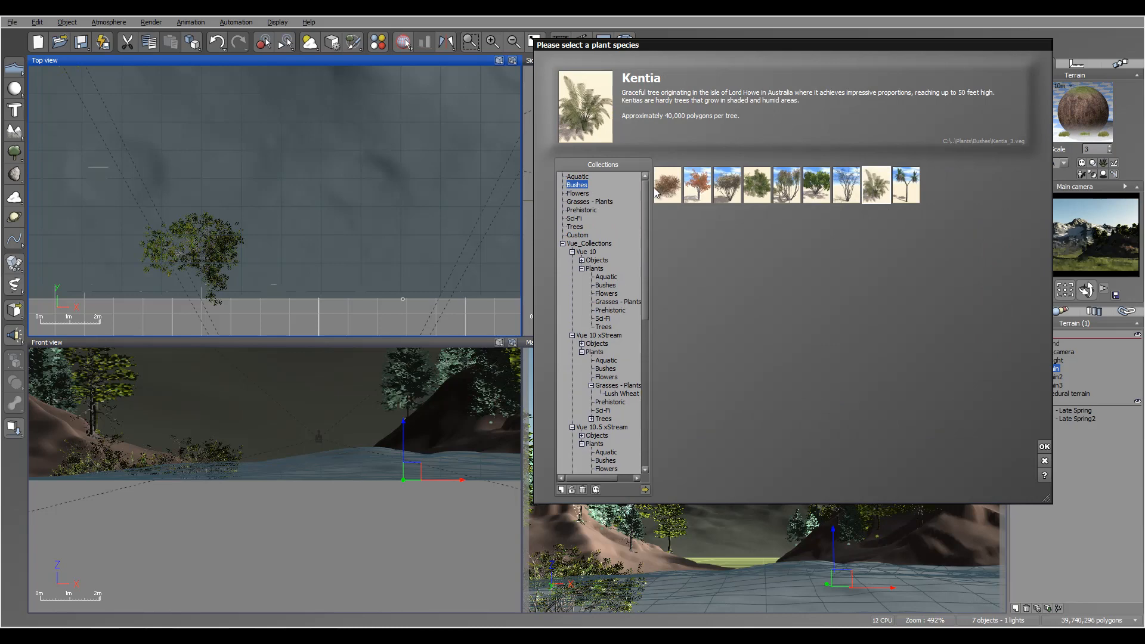
{"action": "left_click", "coordinate": [586, 202]}
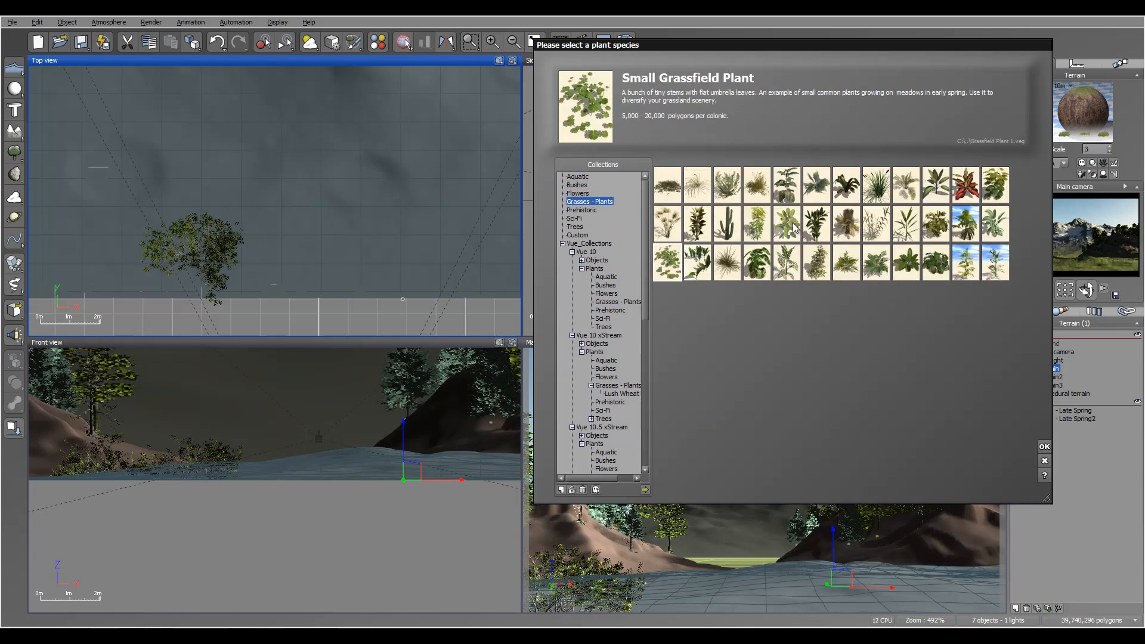
{"action": "left_click", "coordinate": [757, 189]}
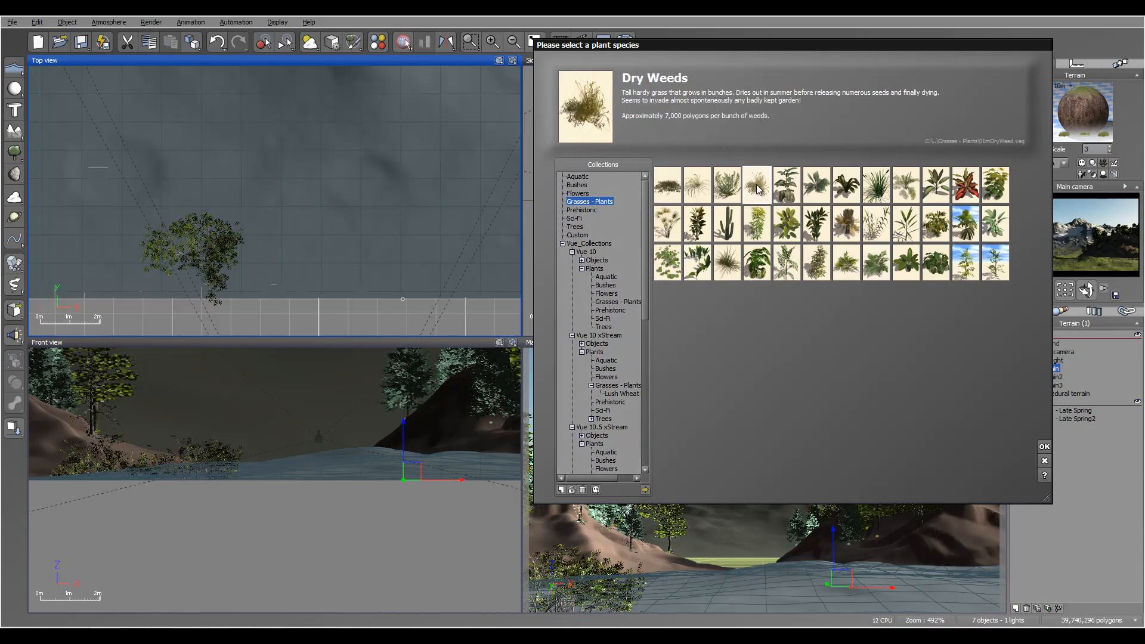
{"action": "left_click", "coordinate": [1043, 448]}
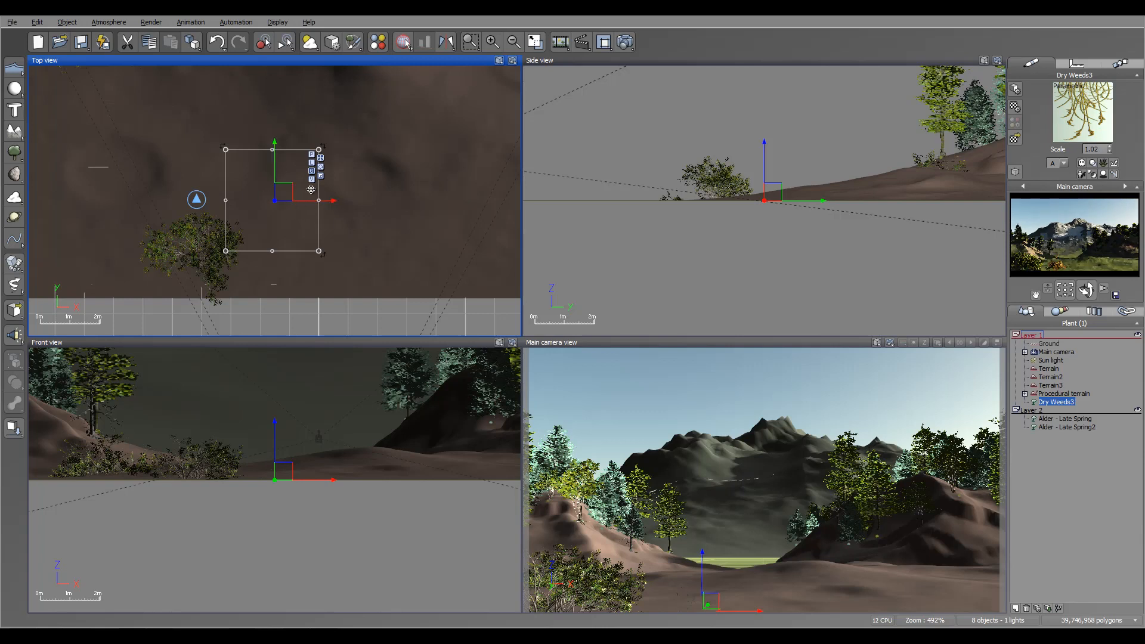
Step: Scale the Dry Weeds down and place it just behind the alder bush at the left of the foreground, lowered near the ground
{"action": "left_click_drag", "start_coordinate": [283, 191], "coordinate": [255, 176]}
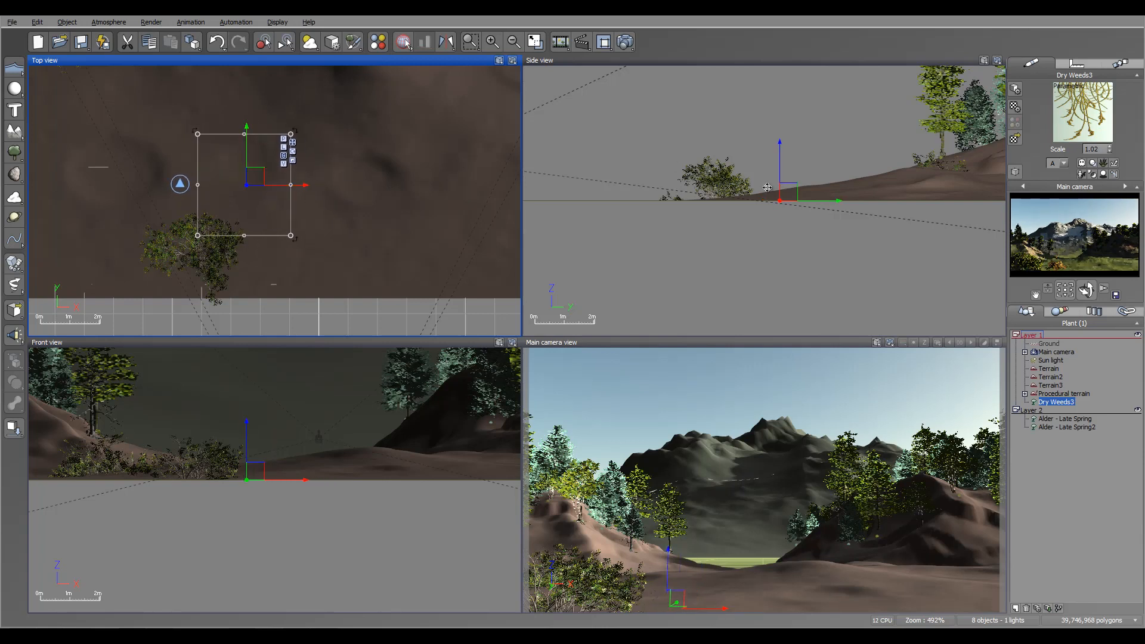
{"action": "left_click_drag", "start_coordinate": [788, 191], "coordinate": [784, 135]}
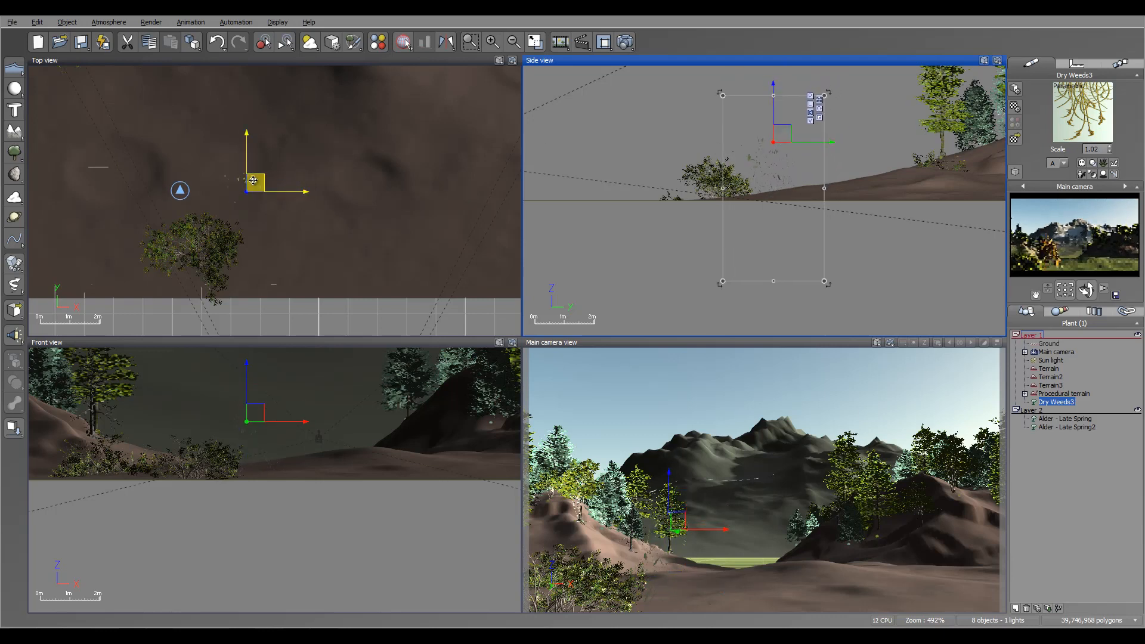
{"action": "left_click_drag", "start_coordinate": [254, 180], "coordinate": [190, 181]}
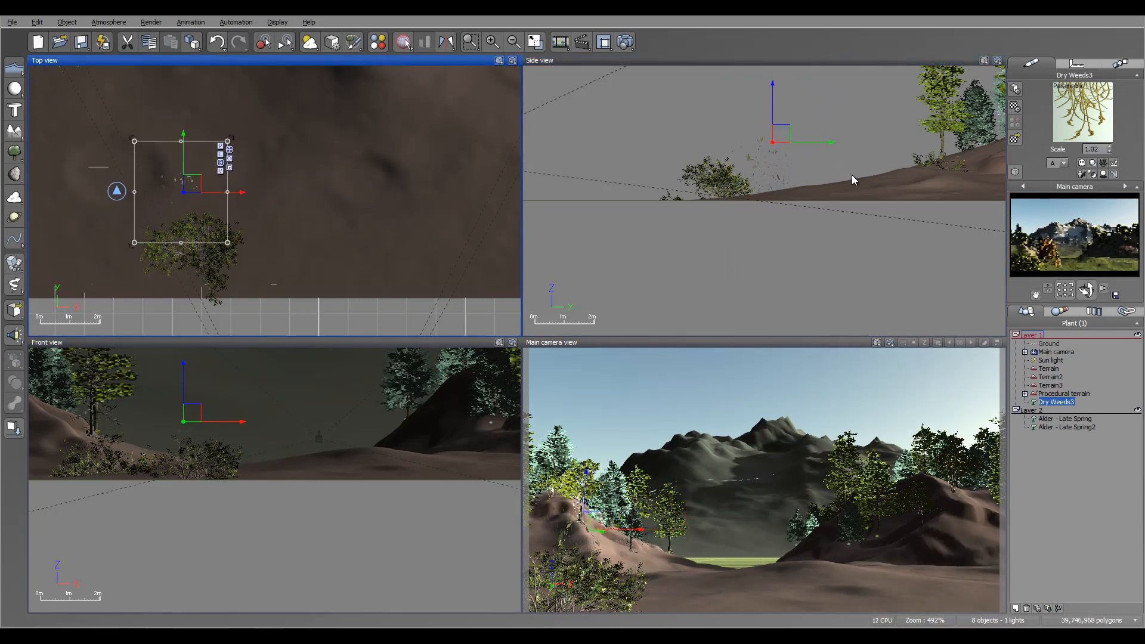
{"action": "left_click", "coordinate": [781, 200]}
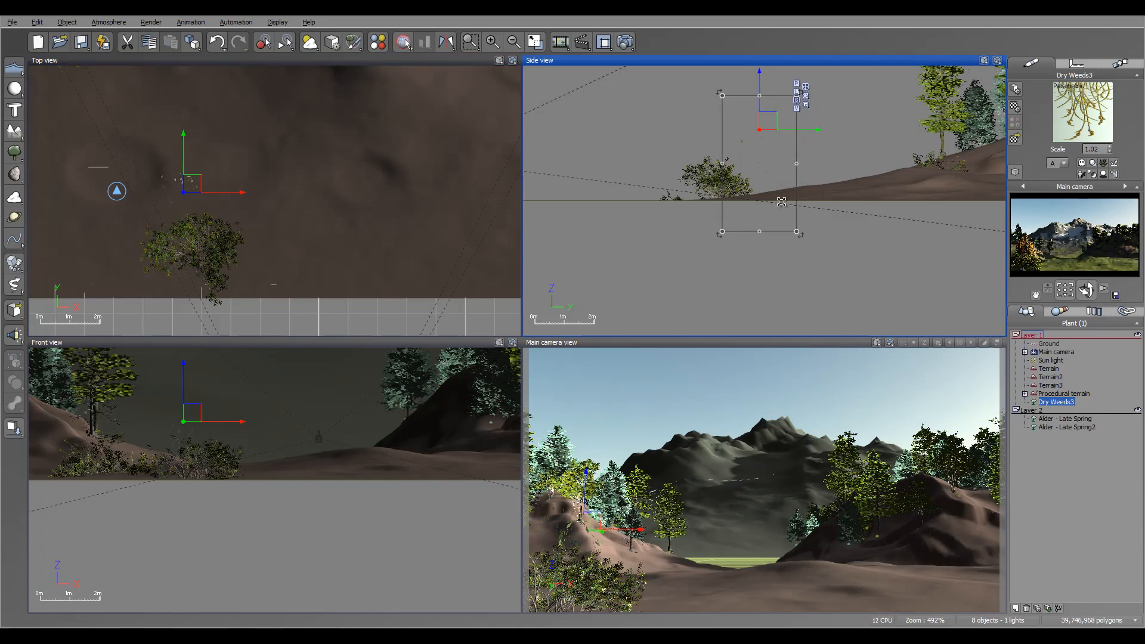
{"action": "left_click_drag", "start_coordinate": [768, 120], "coordinate": [768, 173]}
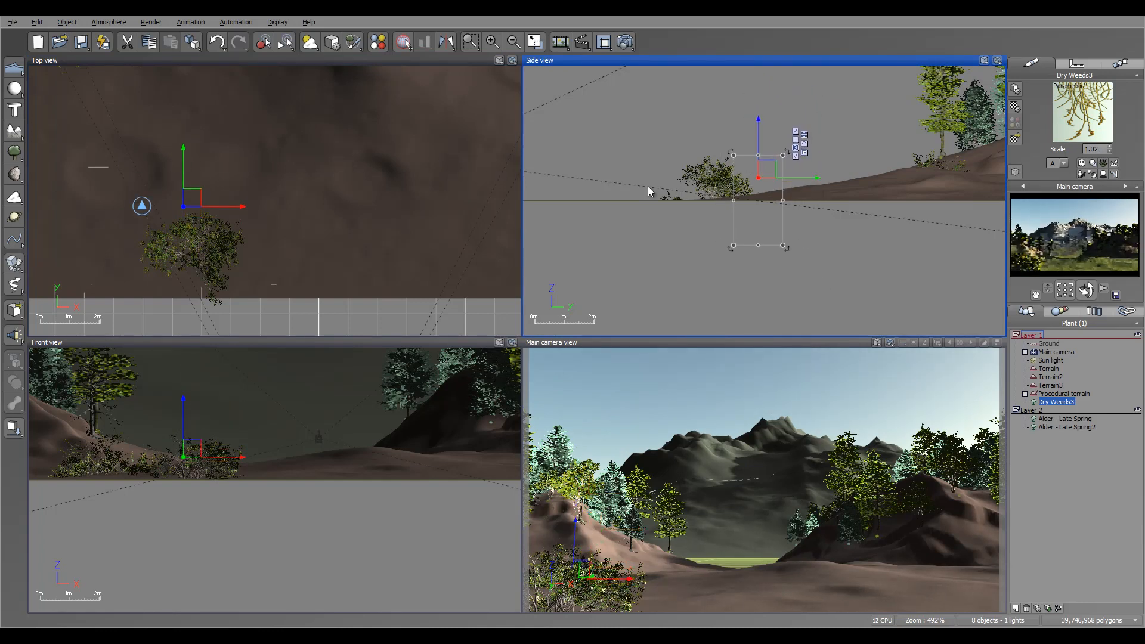
Step: Add an Aralia from the Grasses - Plants collection and place it against the right side of the left foreground alder bush
{"action": "left_click", "coordinate": [13, 152]}
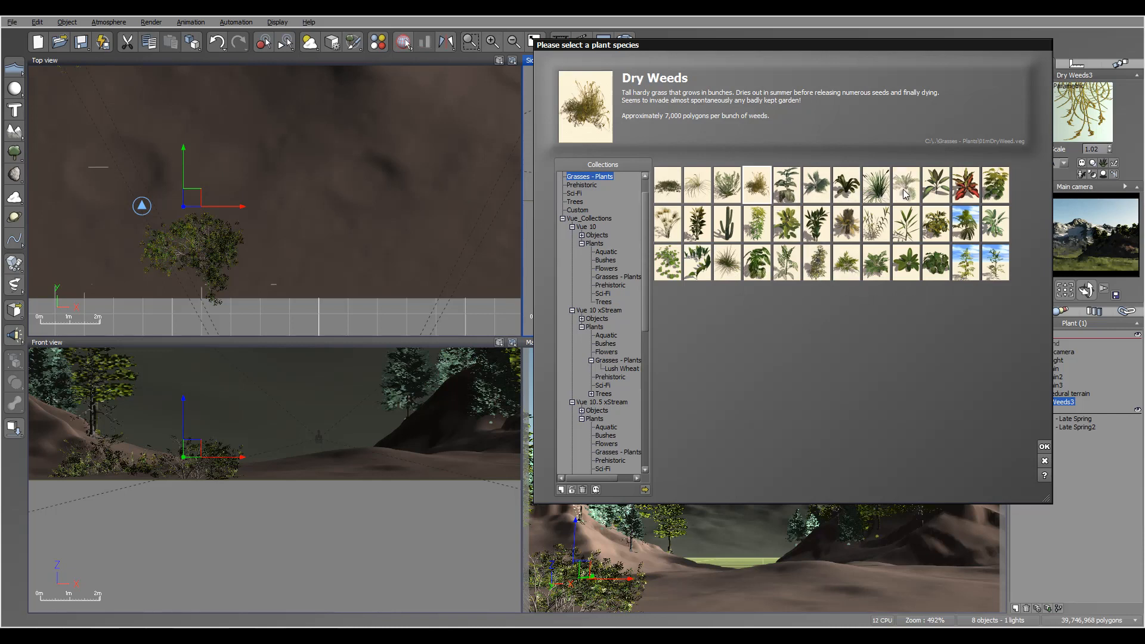
{"action": "left_click", "coordinate": [999, 192]}
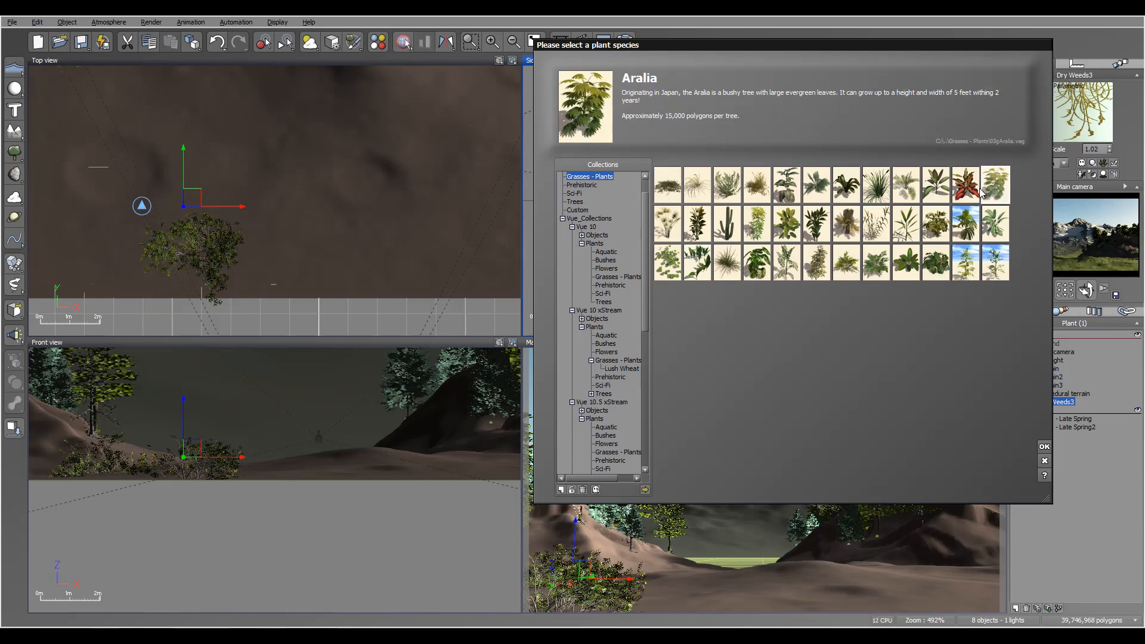
{"action": "left_click", "coordinate": [1044, 448]}
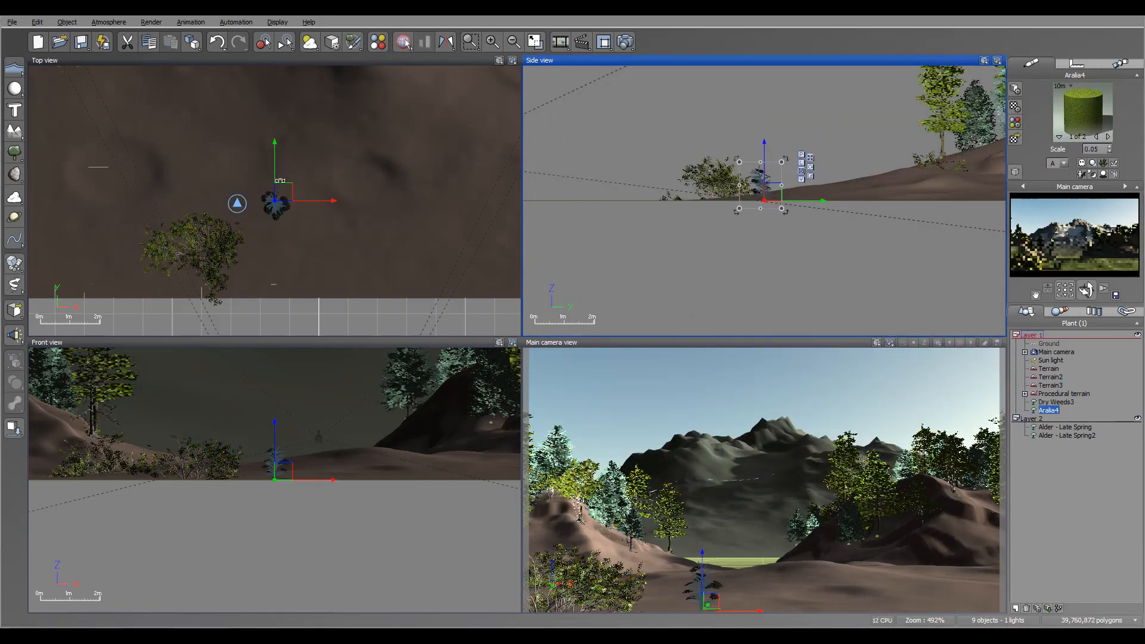
{"action": "left_click_drag", "start_coordinate": [280, 181], "coordinate": [247, 205]}
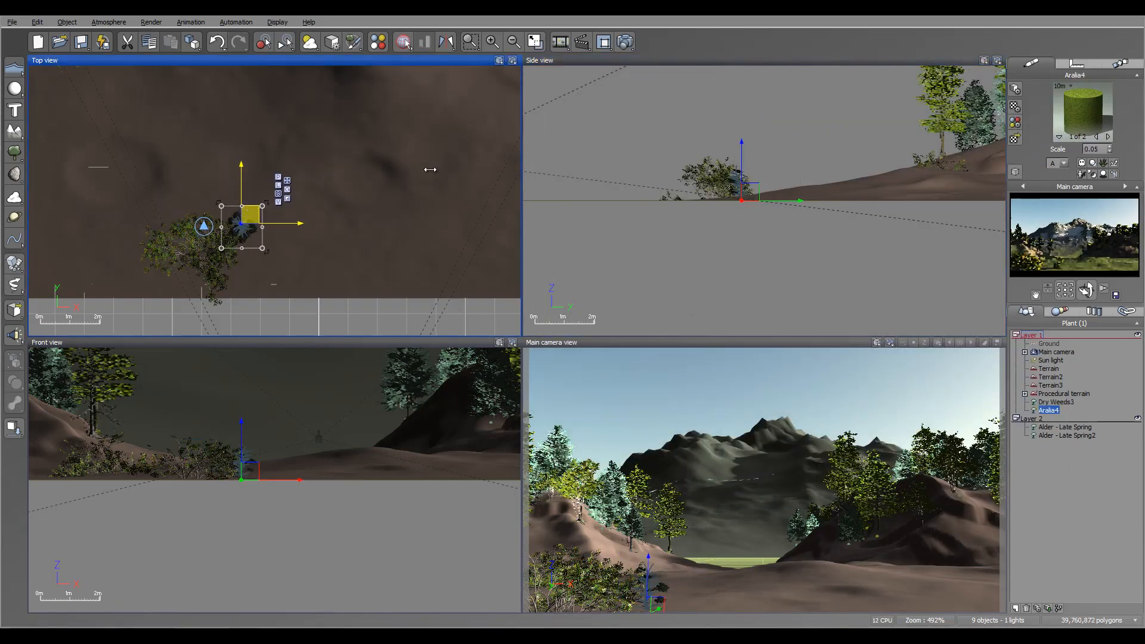
{"action": "left_click", "coordinate": [752, 192]}
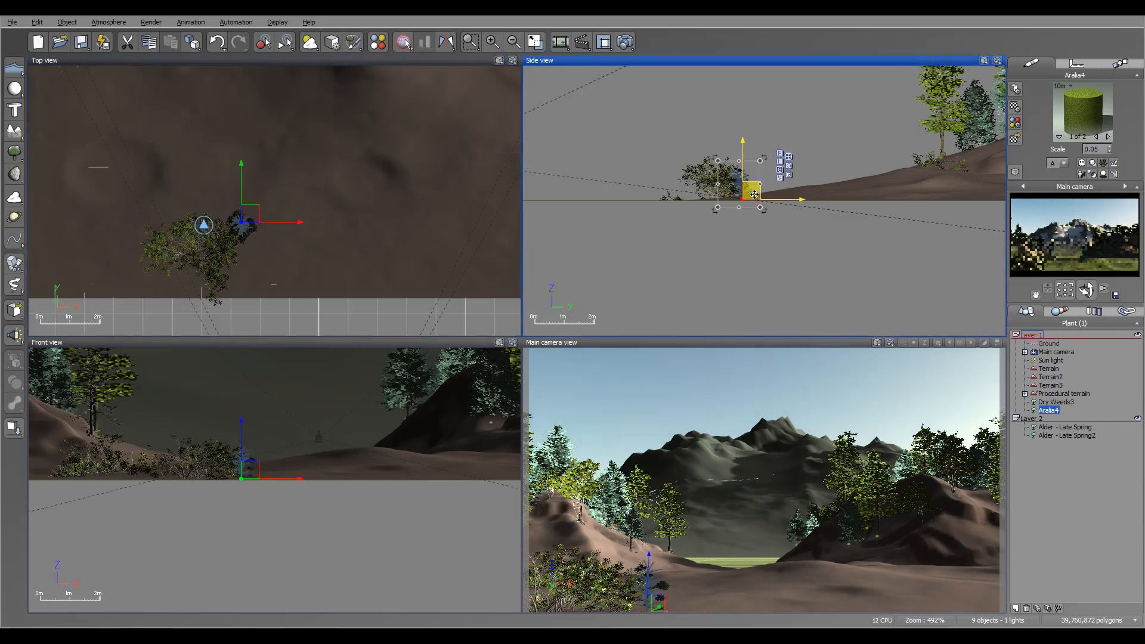
{"action": "left_click_drag", "start_coordinate": [754, 194], "coordinate": [755, 195]}
Step: Add a second Aralia, place it just behind the first one beside the alder bush, and raise it slightly onto the terrain
{"action": "left_click", "coordinate": [14, 153]}
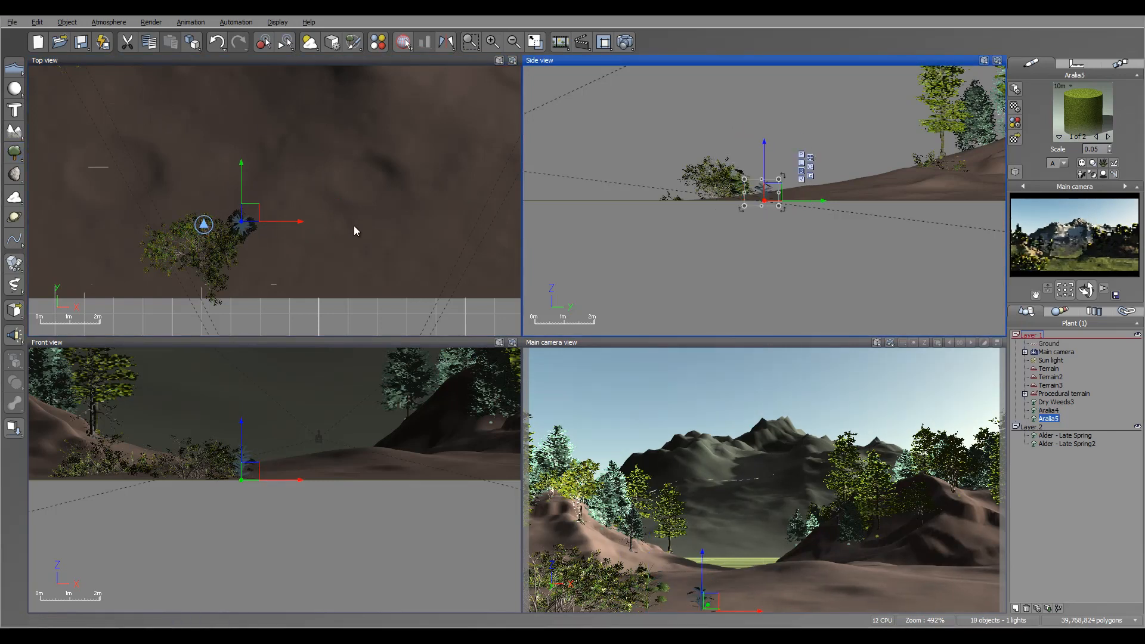
{"action": "left_click_drag", "start_coordinate": [280, 189], "coordinate": [224, 188]}
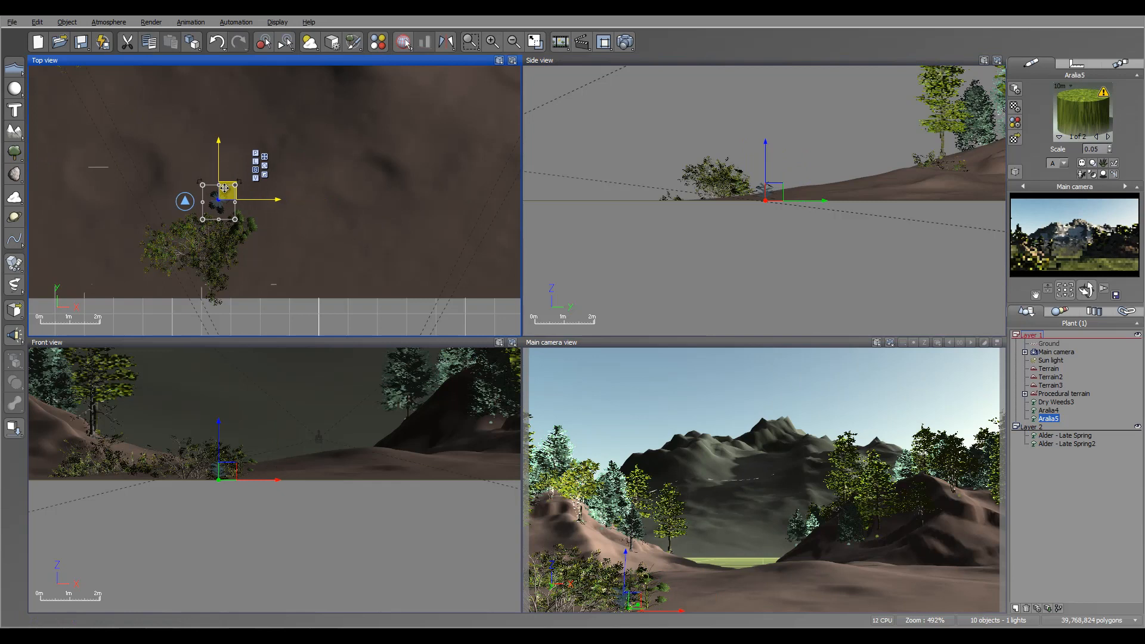
{"action": "left_click", "coordinate": [776, 192]}
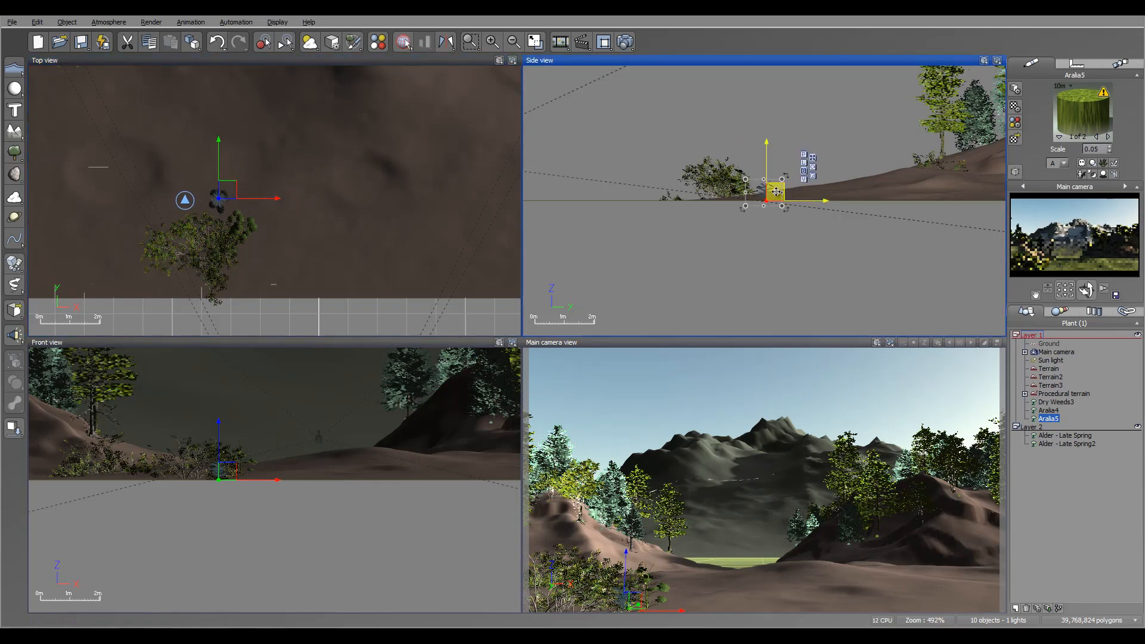
{"action": "left_click_drag", "start_coordinate": [776, 192], "coordinate": [775, 187]}
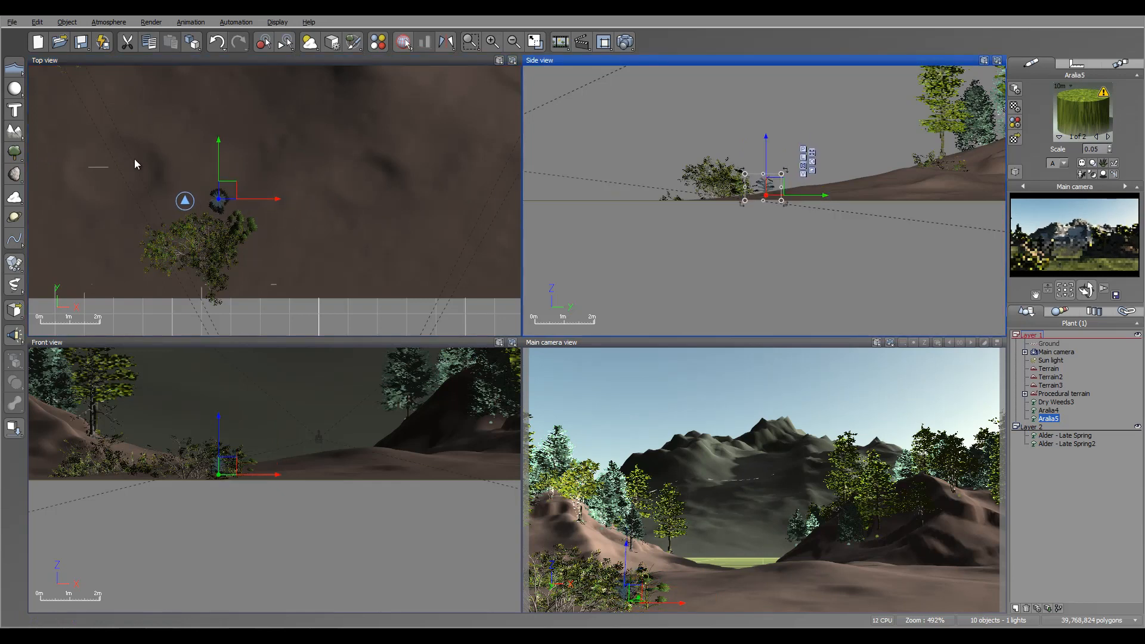
Step: Add a third Aralia and place it in the right foreground near the camera's view limit
{"action": "left_click", "coordinate": [14, 153]}
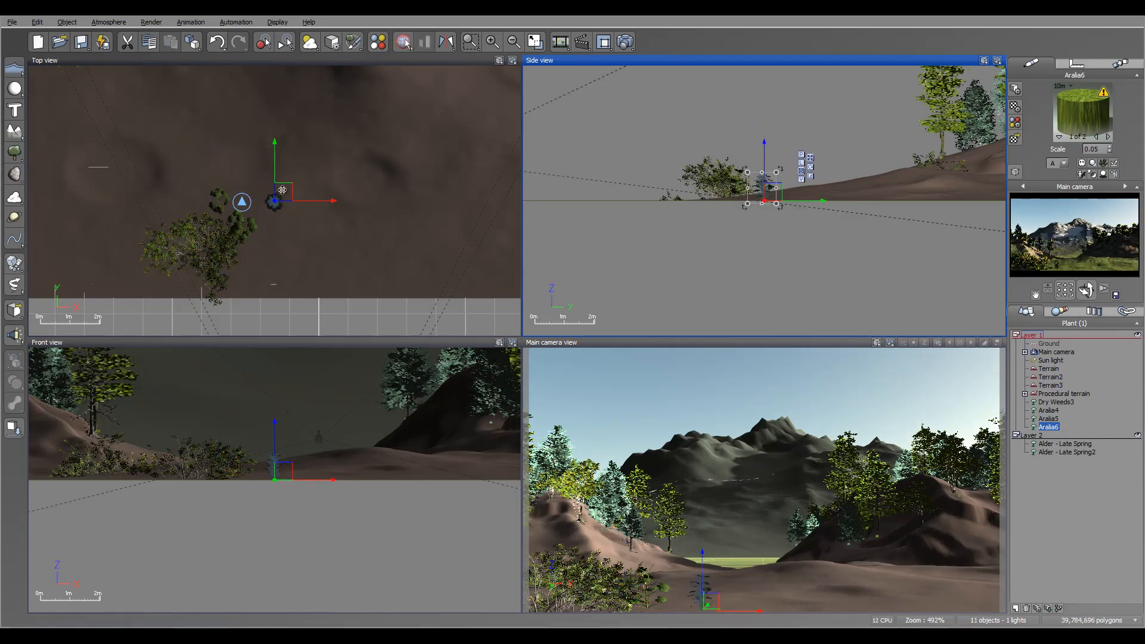
{"action": "left_click_drag", "start_coordinate": [283, 192], "coordinate": [438, 260]}
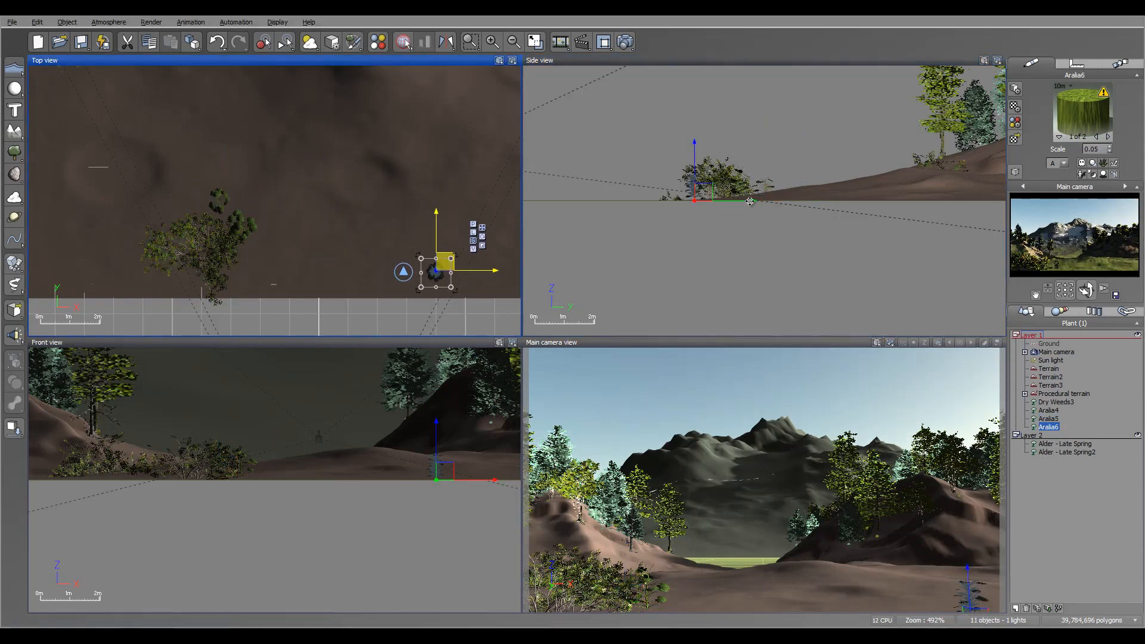
{"action": "left_click_drag", "start_coordinate": [706, 191], "coordinate": [721, 193]}
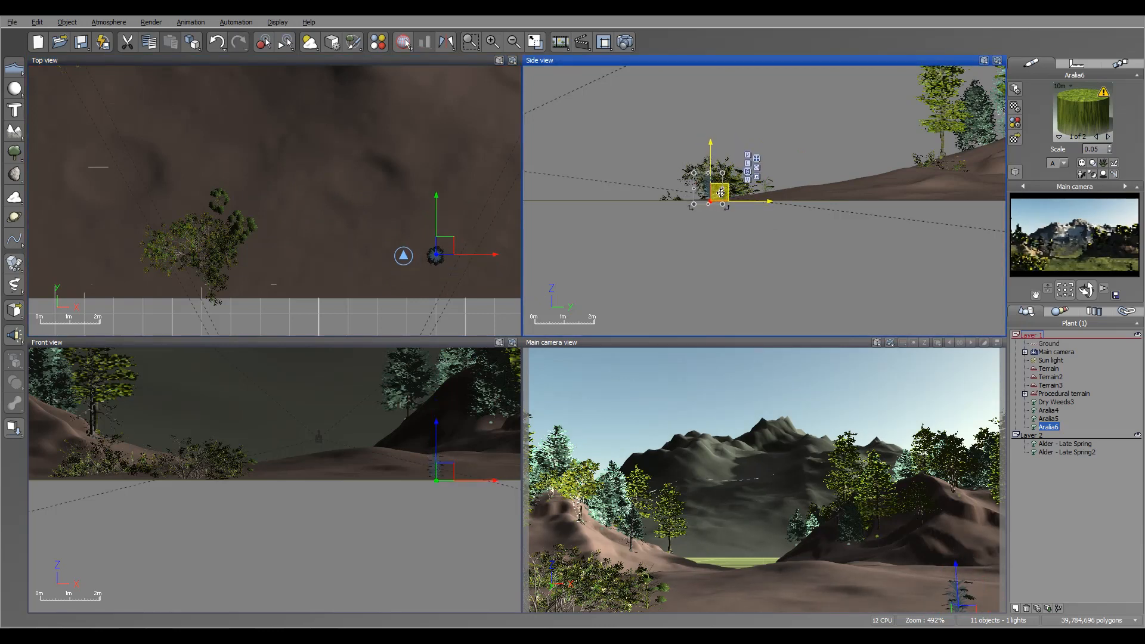
Step: Add a fourth Aralia and set it on the terrain slightly behind and to the right of the right foreground Aralia
{"action": "key", "text": "ctrl+d"}
{"action": "left_click_drag", "start_coordinate": [450, 252], "coordinate": [470, 189]}
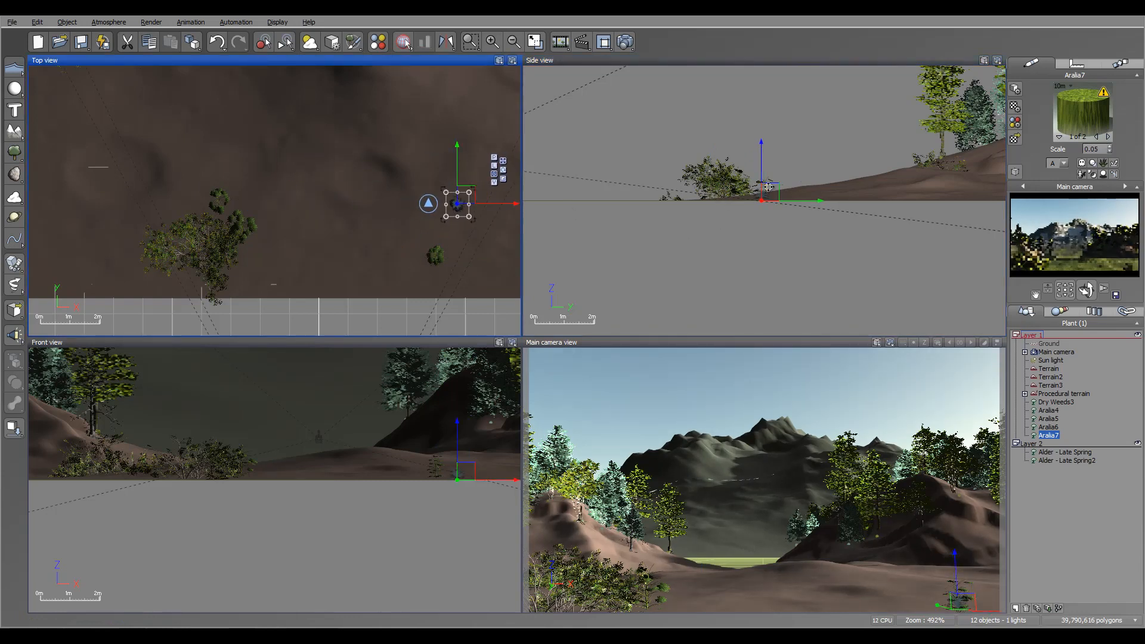
{"action": "left_click_drag", "start_coordinate": [768, 191], "coordinate": [774, 184]}
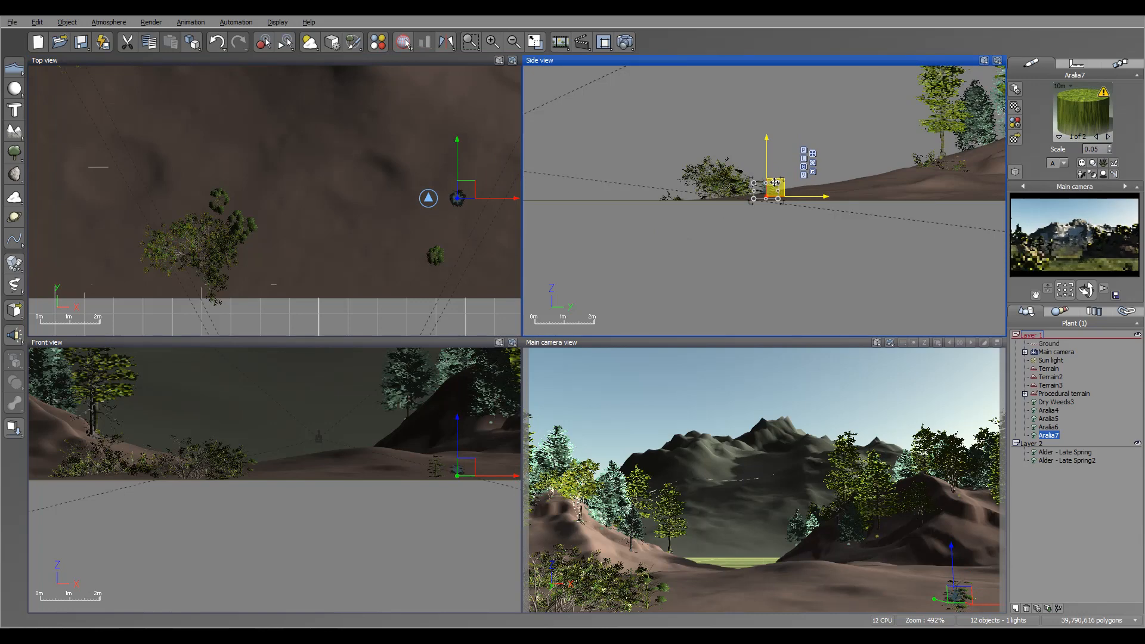
Step: Add a Rough Rock from the Rough rocks collection and seat it, rotated, in the terrain behind and left of the right foreground Aralias
{"action": "left_click", "coordinate": [14, 174]}
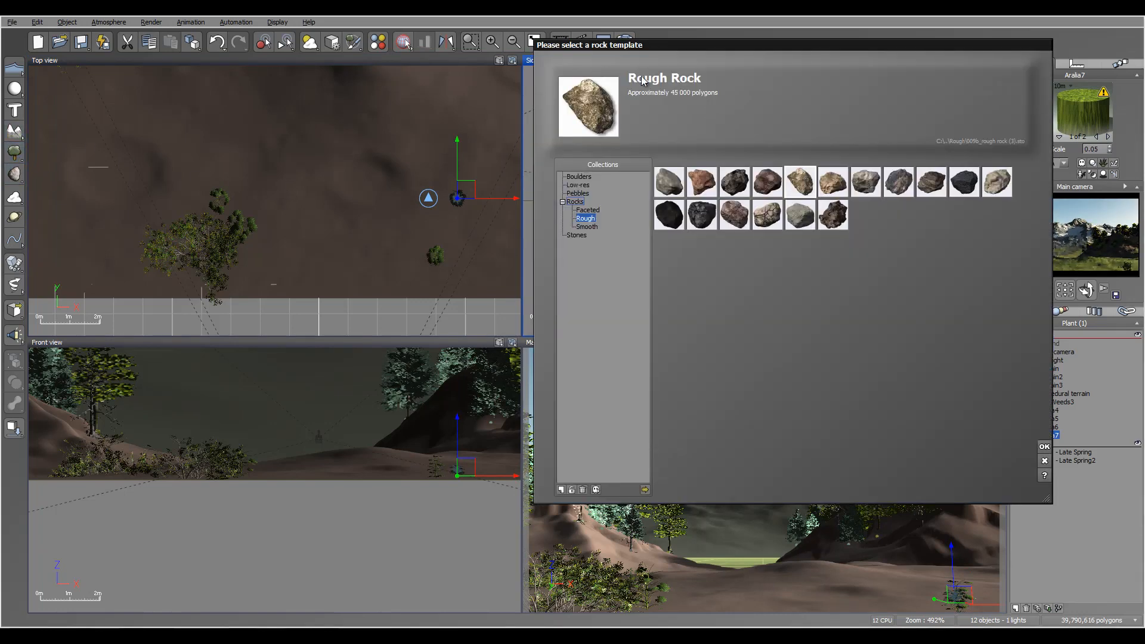
{"action": "left_click", "coordinate": [1042, 447]}
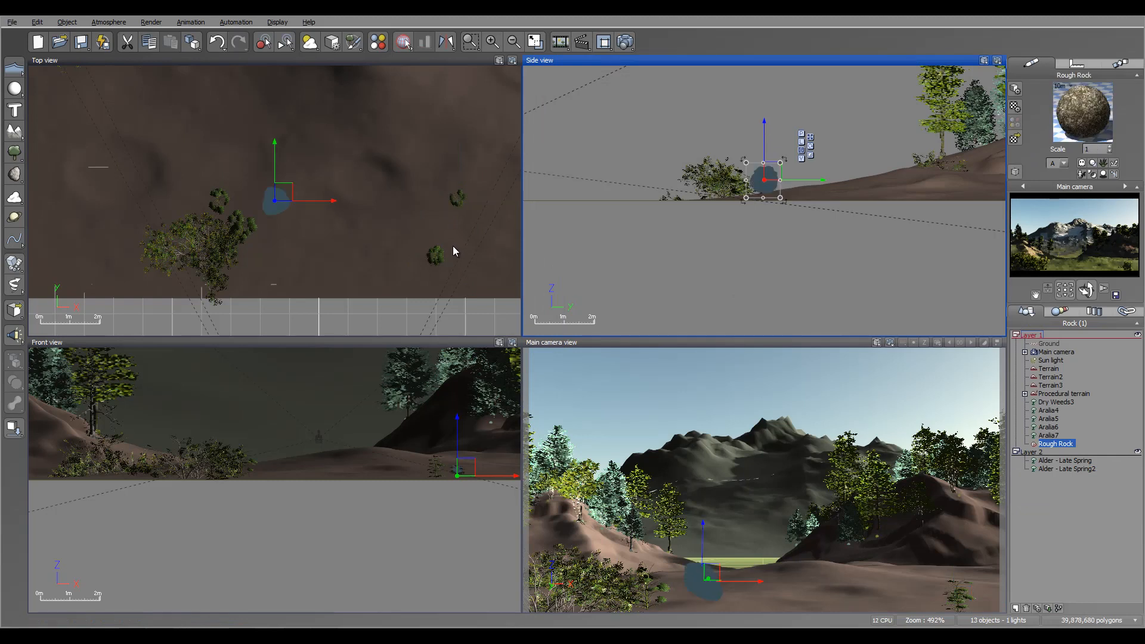
{"action": "left_click_drag", "start_coordinate": [284, 189], "coordinate": [435, 191]}
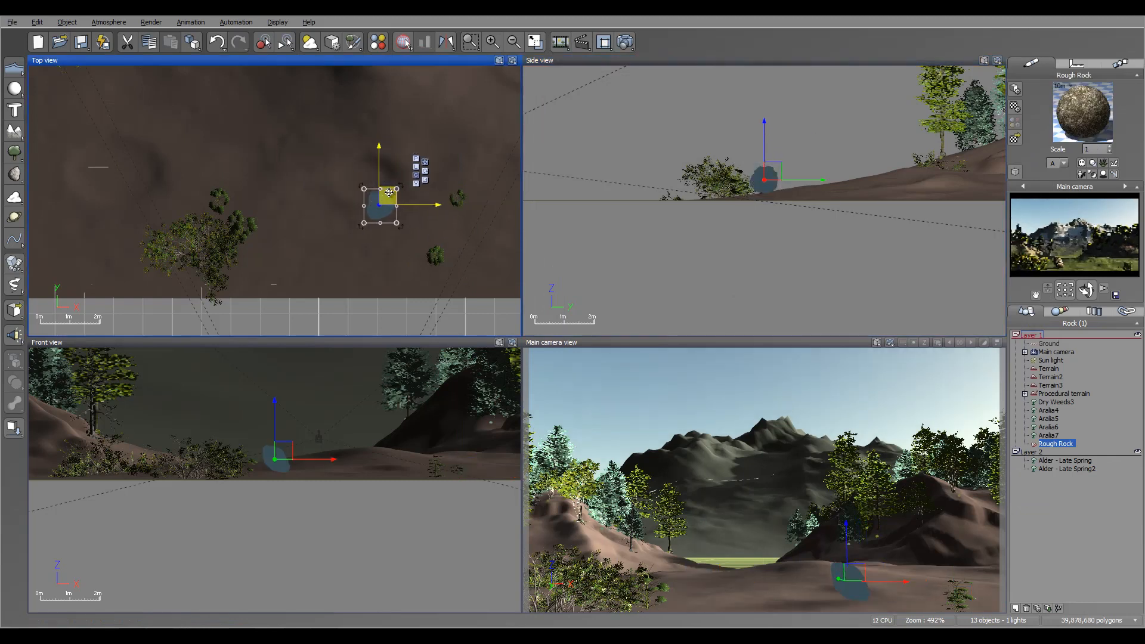
{"action": "left_click_drag", "start_coordinate": [778, 168], "coordinate": [807, 177]}
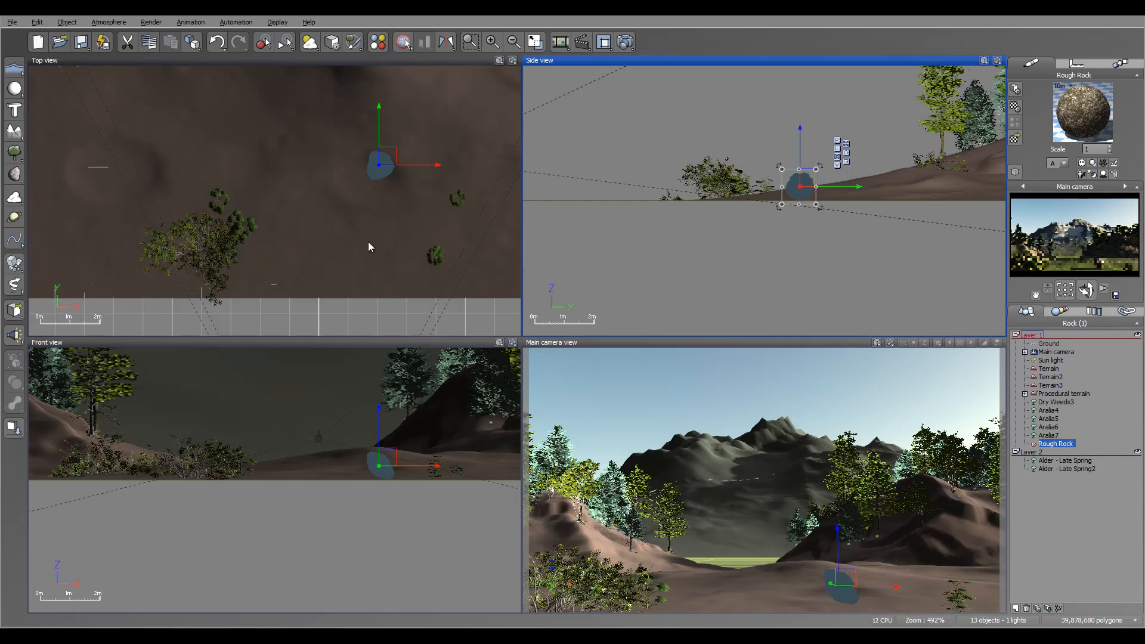
{"action": "left_click", "coordinate": [384, 166]}
{"action": "left_click_drag", "start_coordinate": [403, 188], "coordinate": [419, 165]}
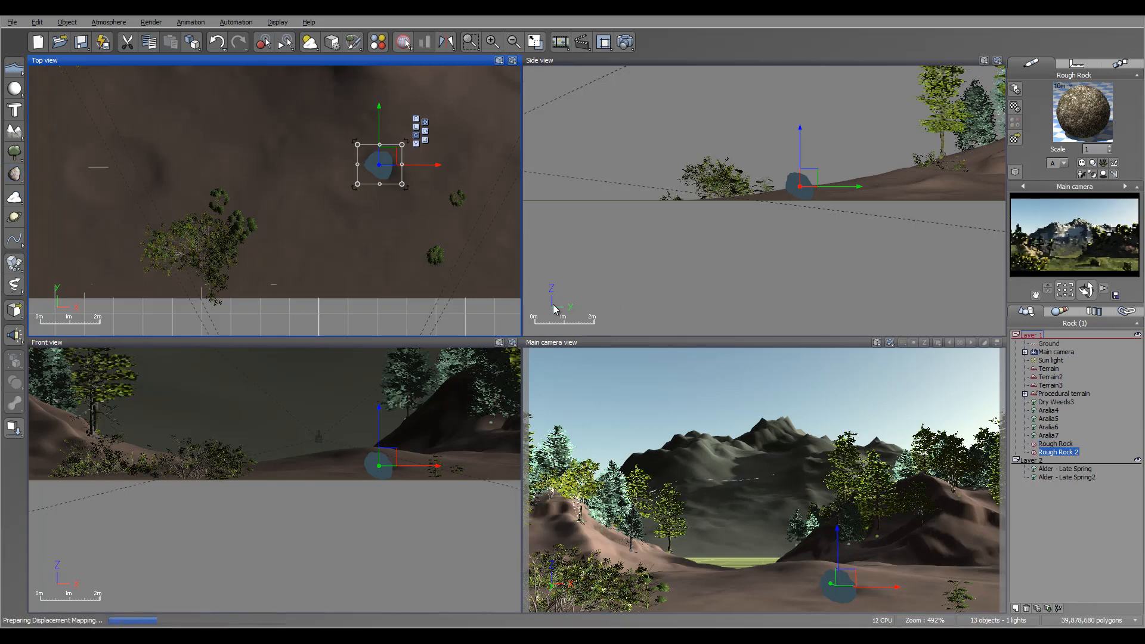
Step: Add a second Rough Rock, rotate it to lie flatter, and sink it into the ground just behind the left foreground Aralias
{"action": "key", "text": "ctrl+z"}
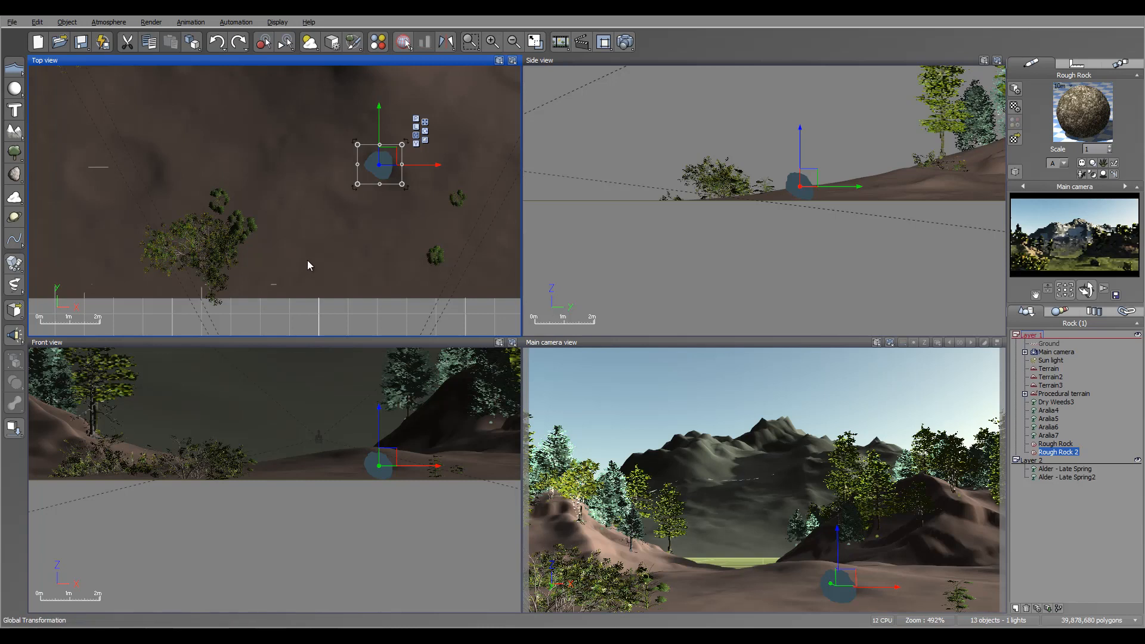
{"action": "key", "text": "ctrl+y"}
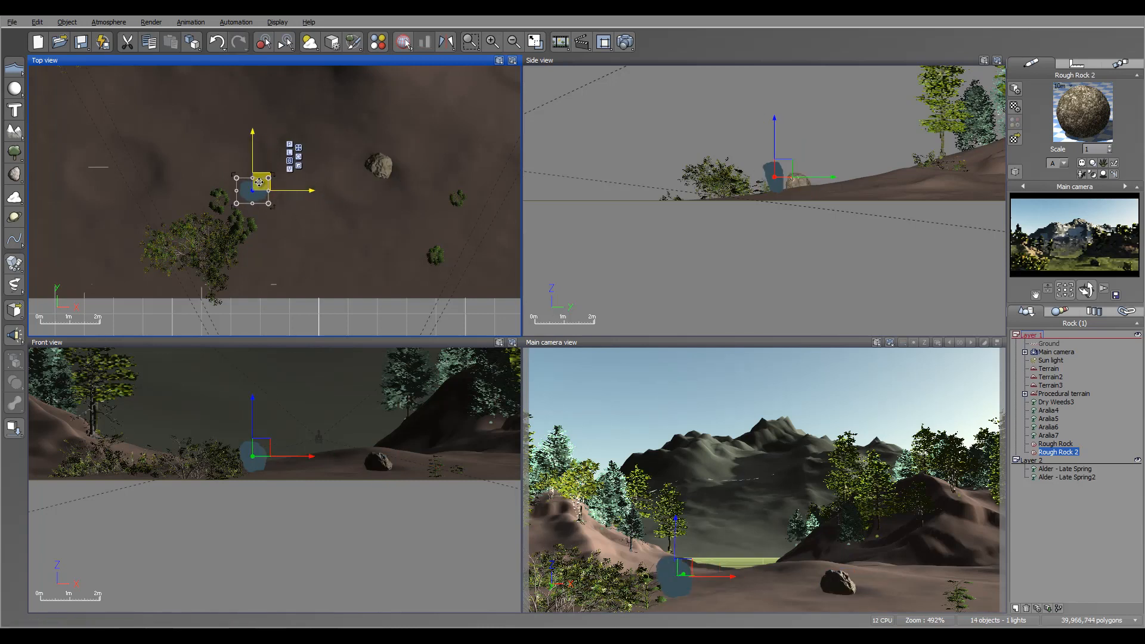
{"action": "left_click", "coordinate": [259, 464]}
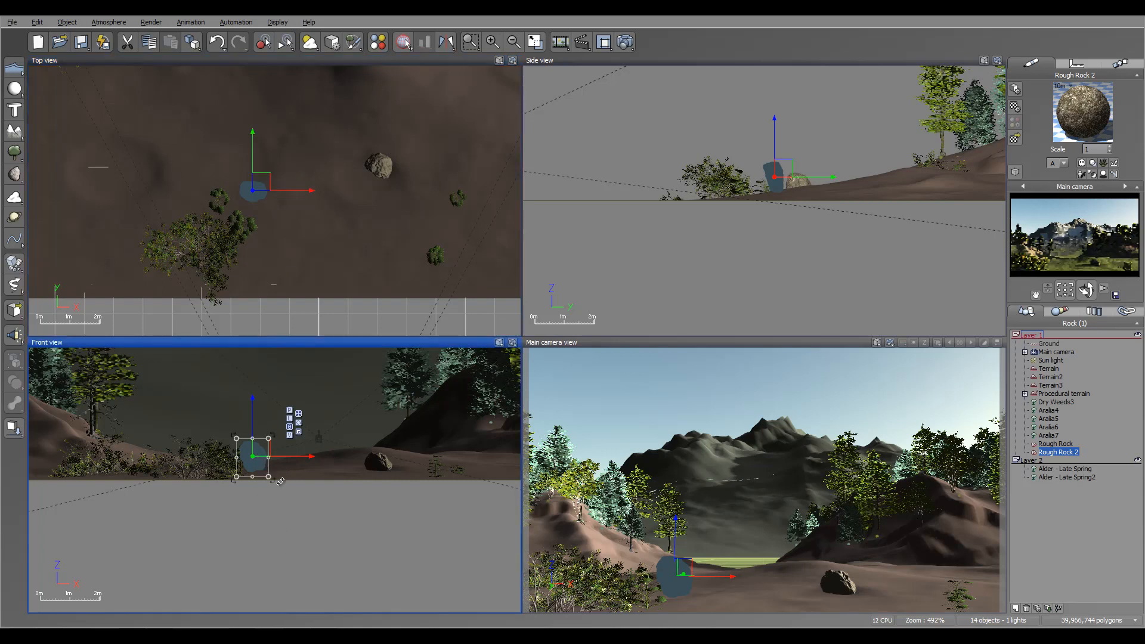
{"action": "mouse_move", "coordinate": [282, 479]}
{"action": "left_mouse_down"}
{"action": "mouse_move", "coordinate": [289, 446]}
{"action": "mouse_move", "coordinate": [277, 462]}
{"action": "left_mouse_up"}
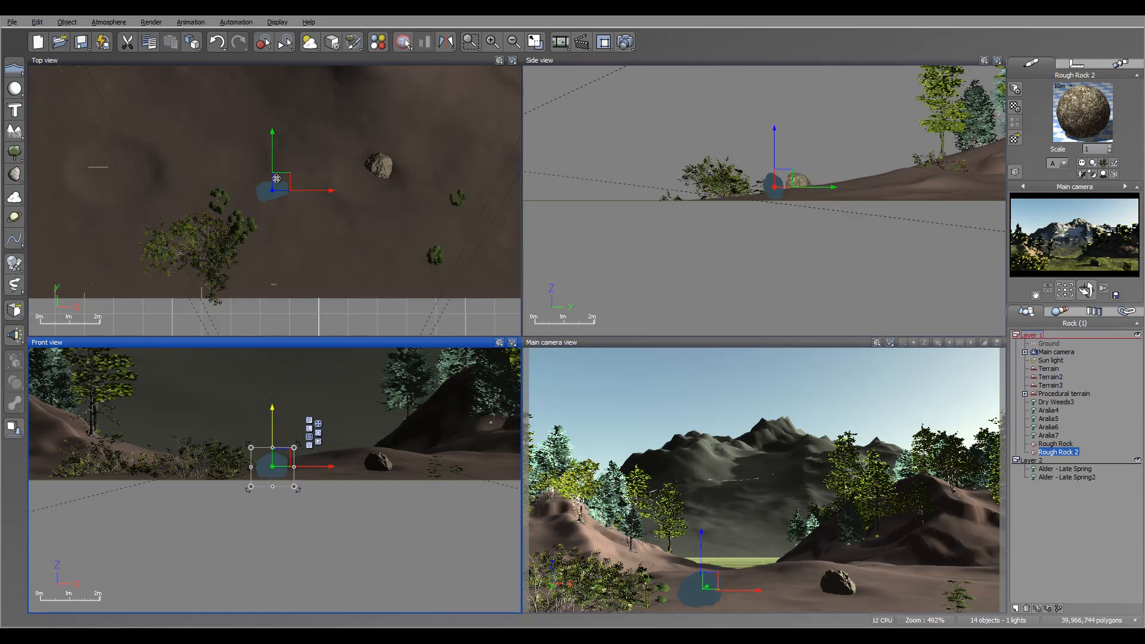
{"action": "left_click_drag", "start_coordinate": [276, 178], "coordinate": [242, 181]}
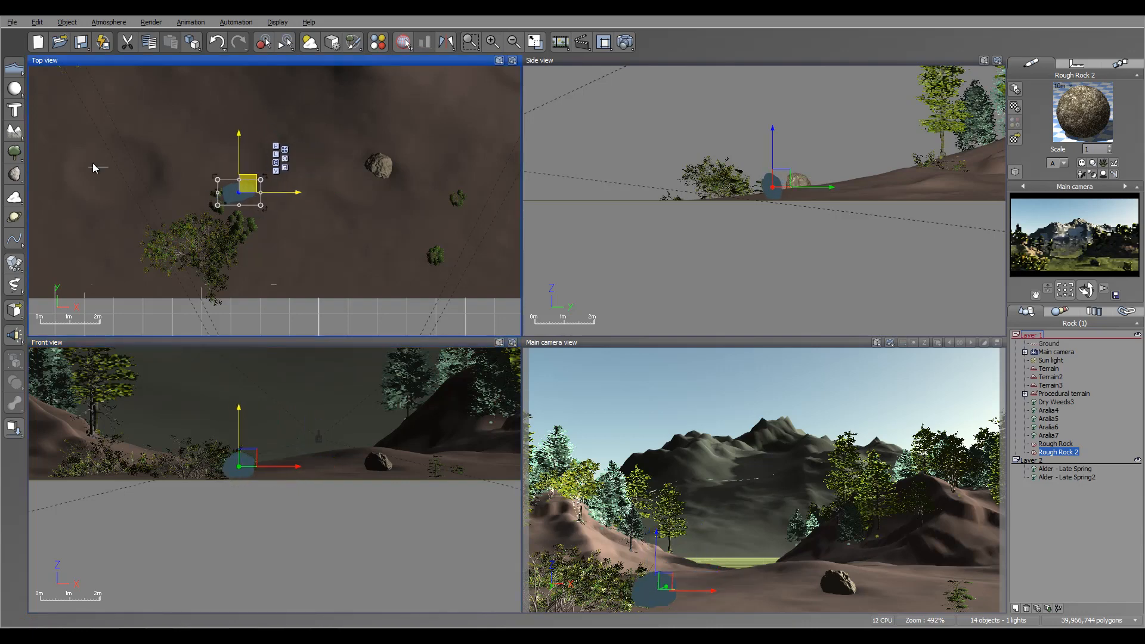
Step: Add a third Rough Rock and partly sink it into the ground against the right side of the left foreground alder bush
{"action": "left_click", "coordinate": [18, 174]}
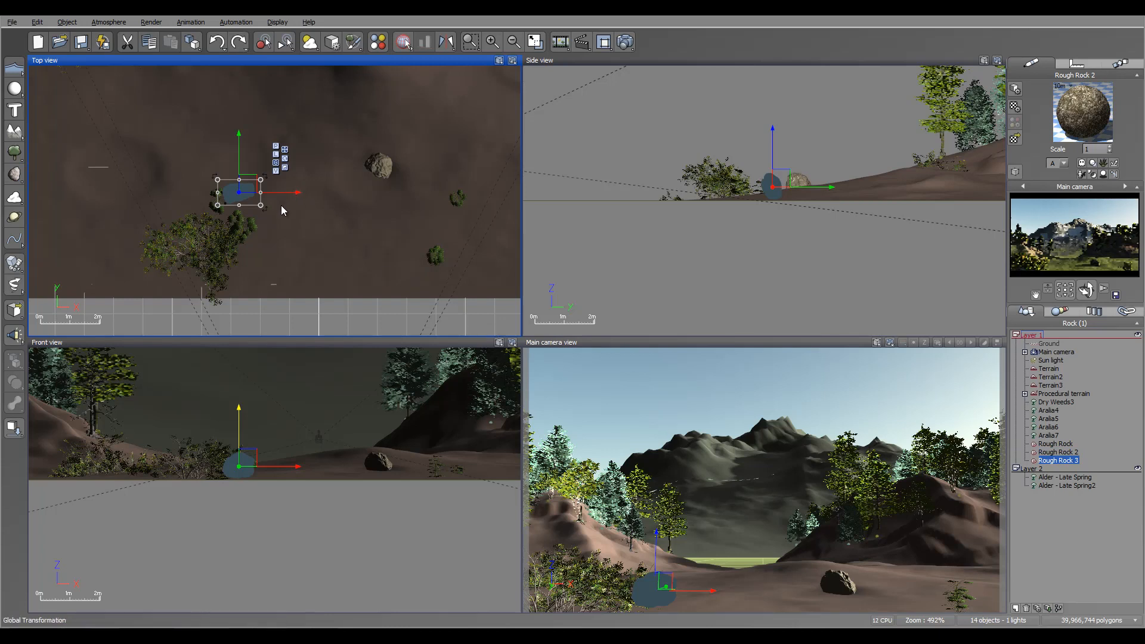
{"action": "key", "text": "ctrl+d"}
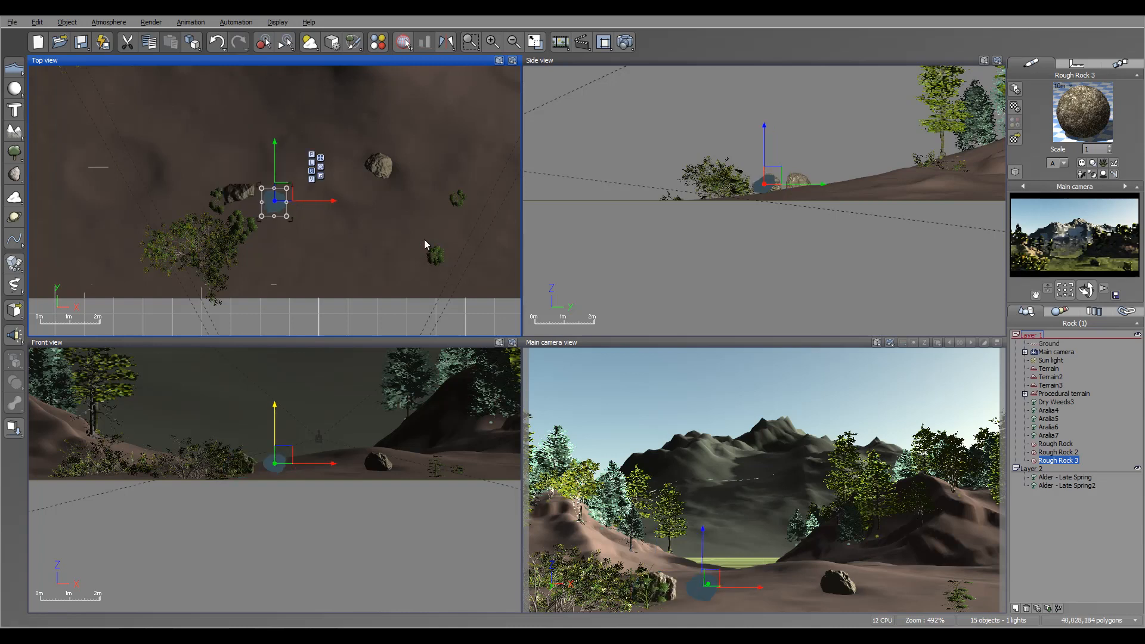
{"action": "left_click_drag", "start_coordinate": [282, 191], "coordinate": [267, 250]}
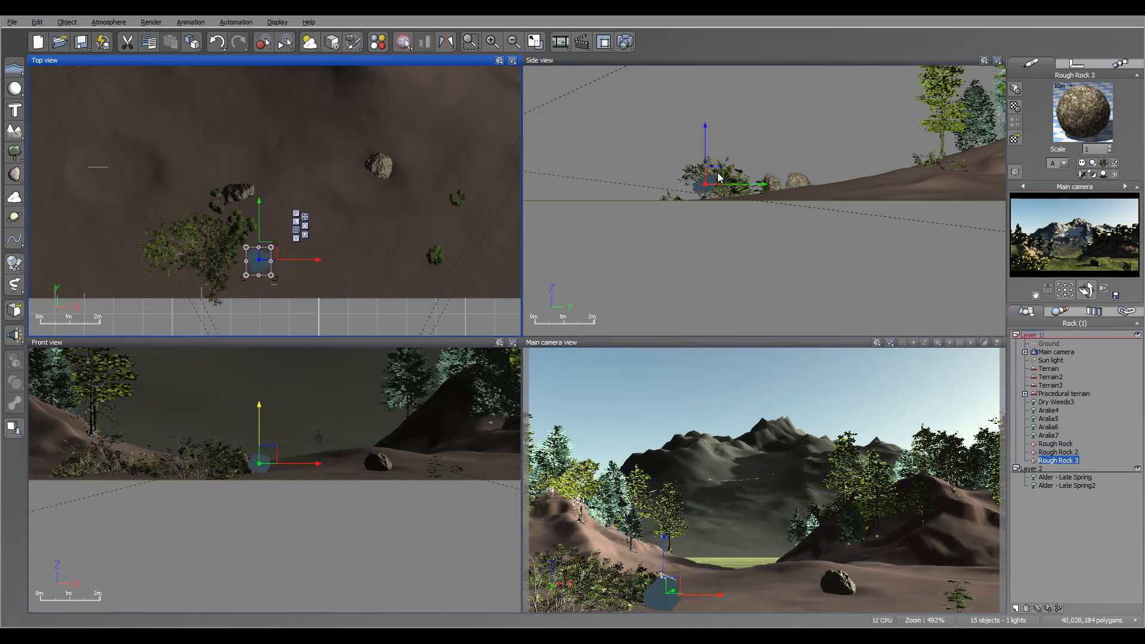
{"action": "left_click", "coordinate": [713, 173]}
{"action": "left_click_drag", "start_coordinate": [712, 173], "coordinate": [720, 194]}
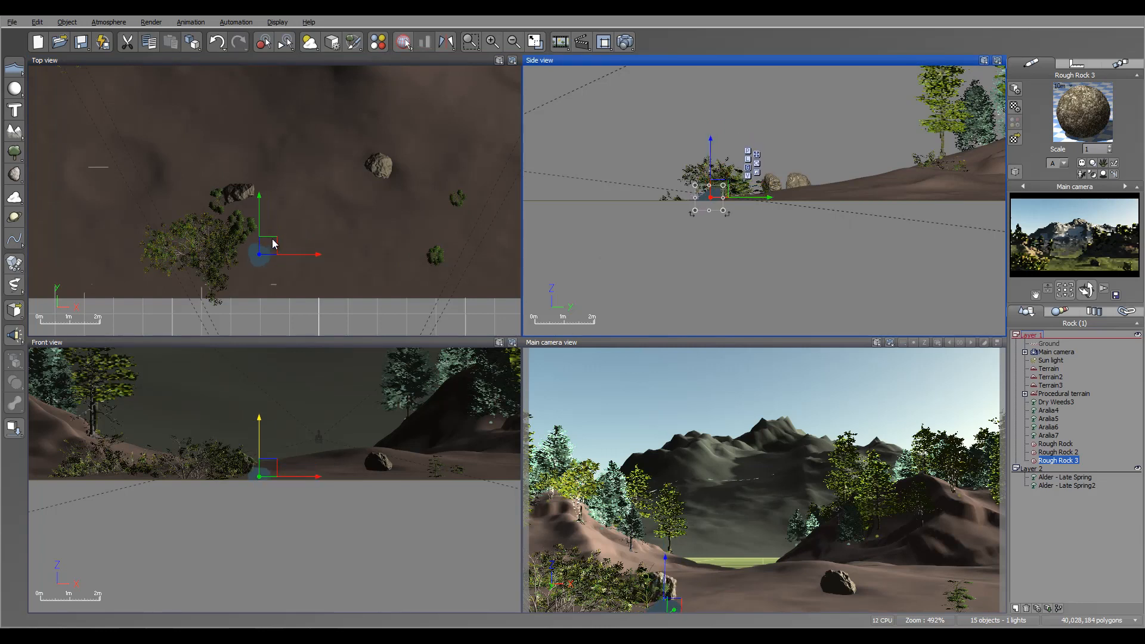
{"action": "left_click_drag", "start_coordinate": [267, 244], "coordinate": [253, 255]}
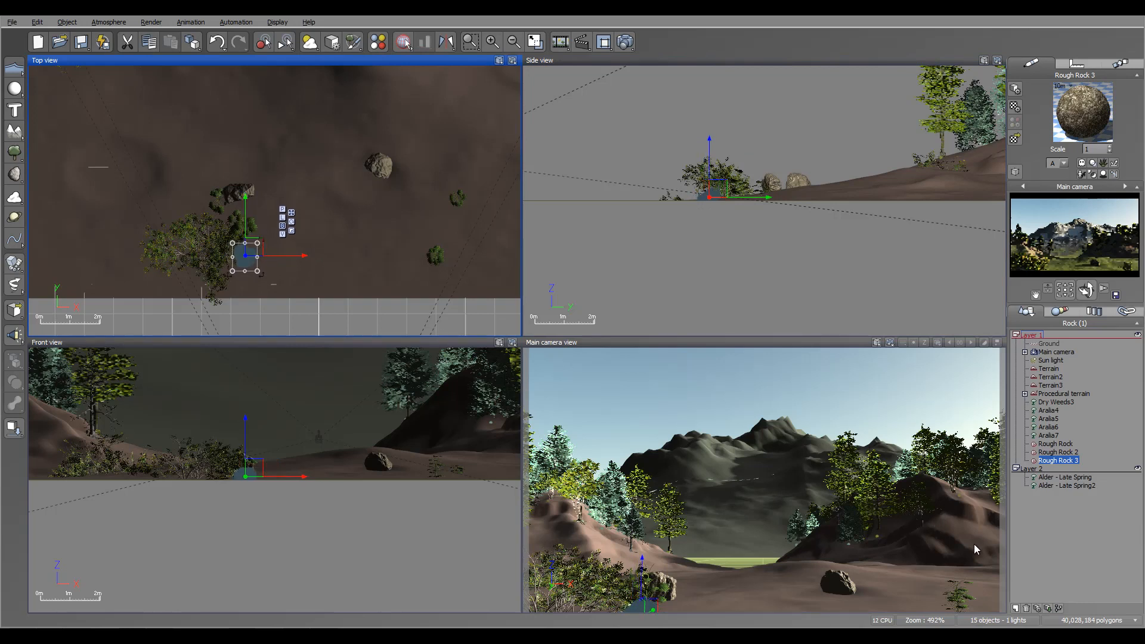
Step: Add a fourth Rough Rock and lower it onto the terrain at the far right, behind the right foreground Aralias
{"action": "left_click", "coordinate": [16, 170]}
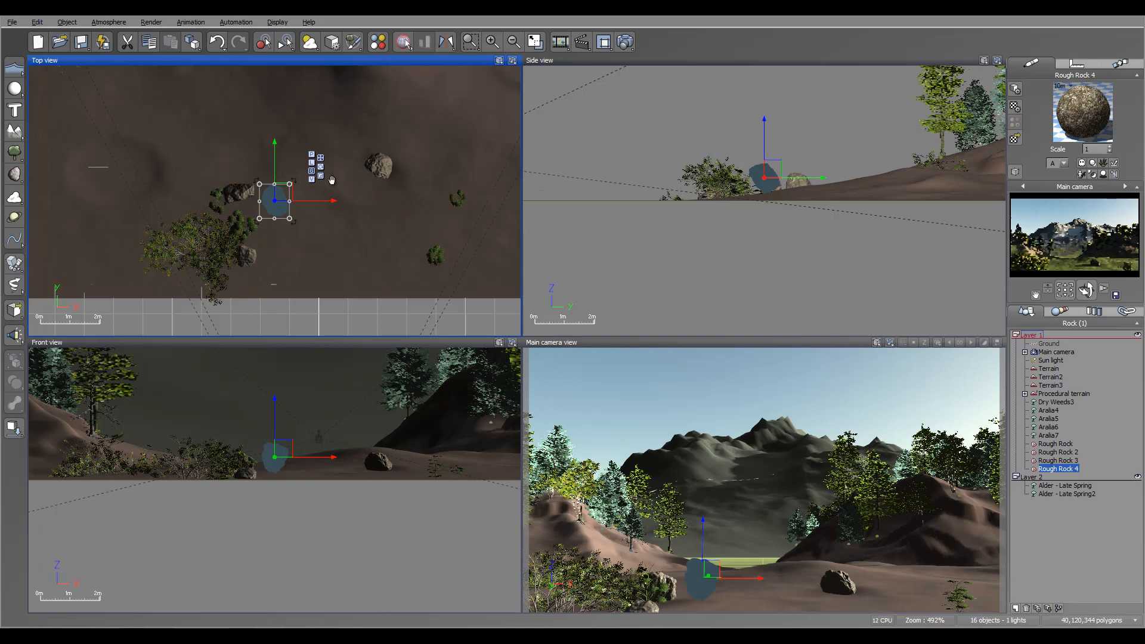
{"action": "right_click_drag", "start_coordinate": [331, 180], "coordinate": [261, 222]}
{"action": "left_click_drag", "start_coordinate": [207, 231], "coordinate": [416, 189]}
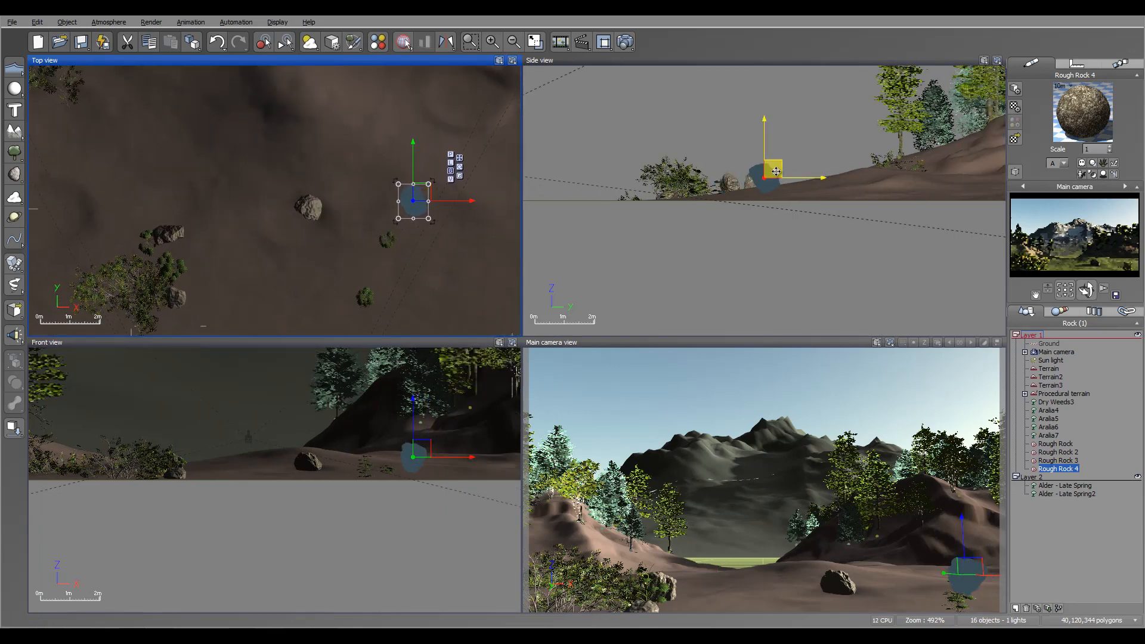
{"action": "left_click_drag", "start_coordinate": [775, 172], "coordinate": [775, 175]}
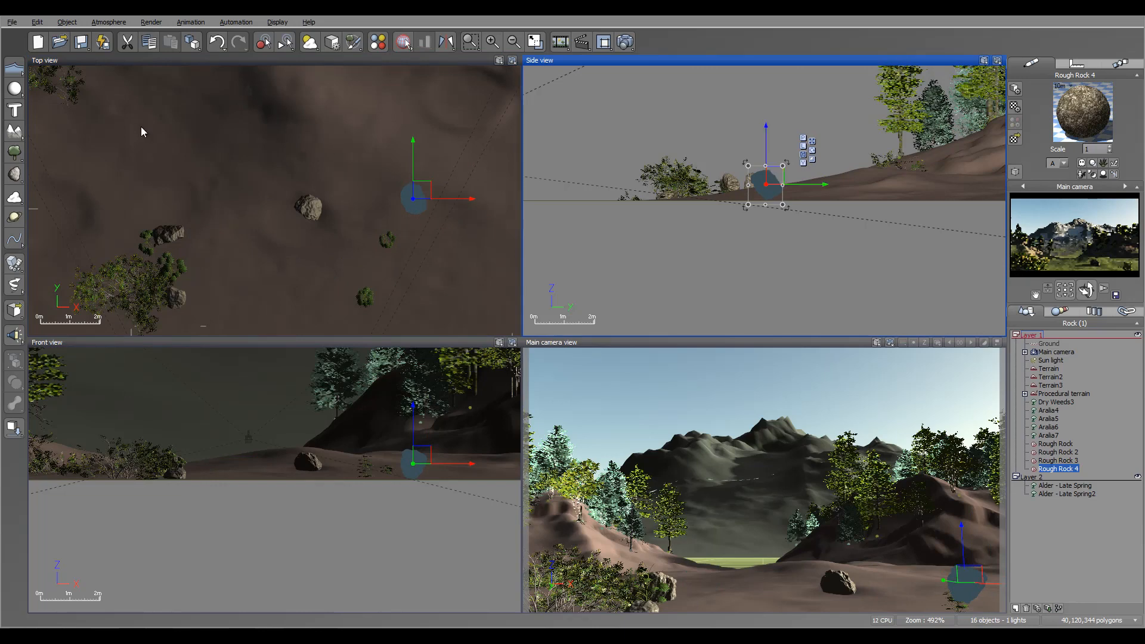
Step: Add an Alder - Autumn tree from the Trees plant collection
{"action": "right_click_drag", "start_coordinate": [209, 170], "coordinate": [153, 97]}
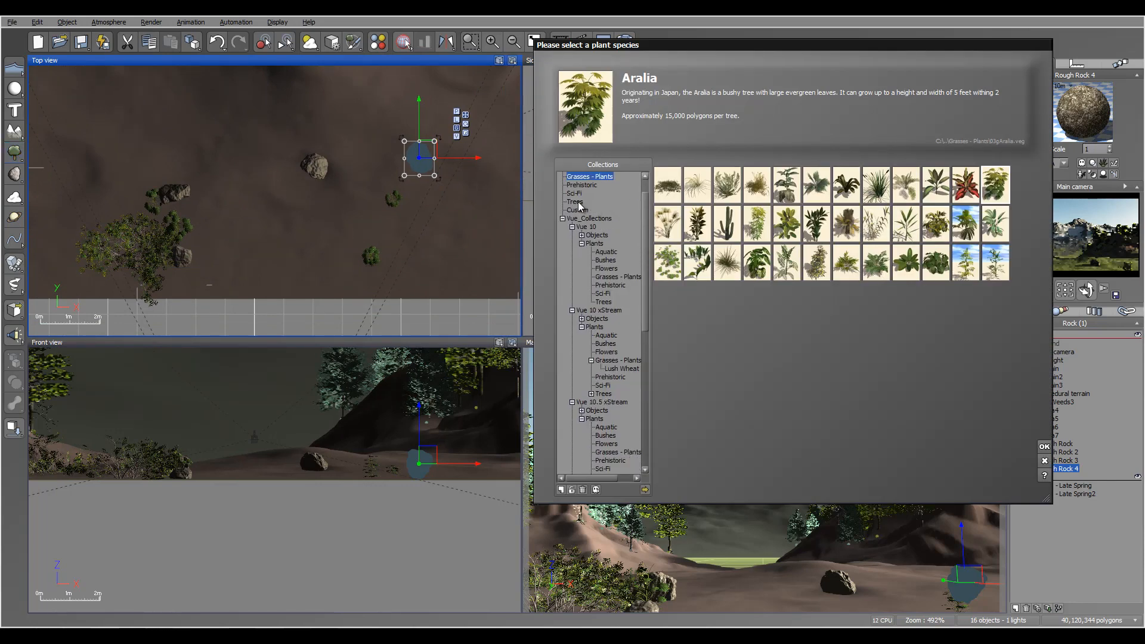
{"action": "left_click", "coordinate": [575, 202]}
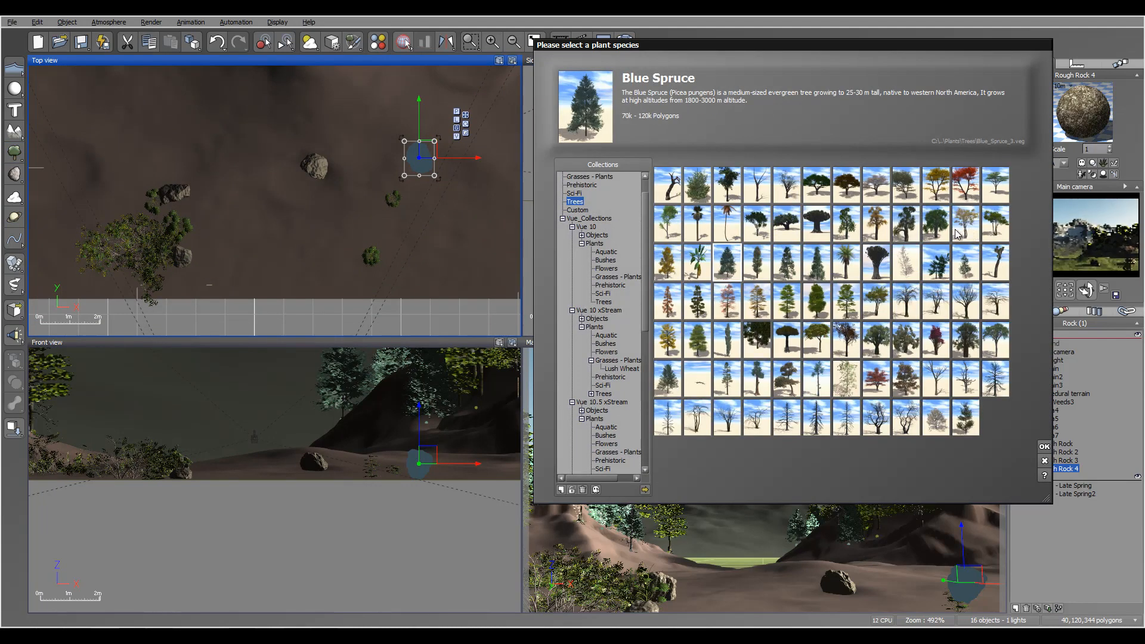
{"action": "left_click", "coordinate": [965, 224]}
{"action": "left_click", "coordinate": [1042, 447]}
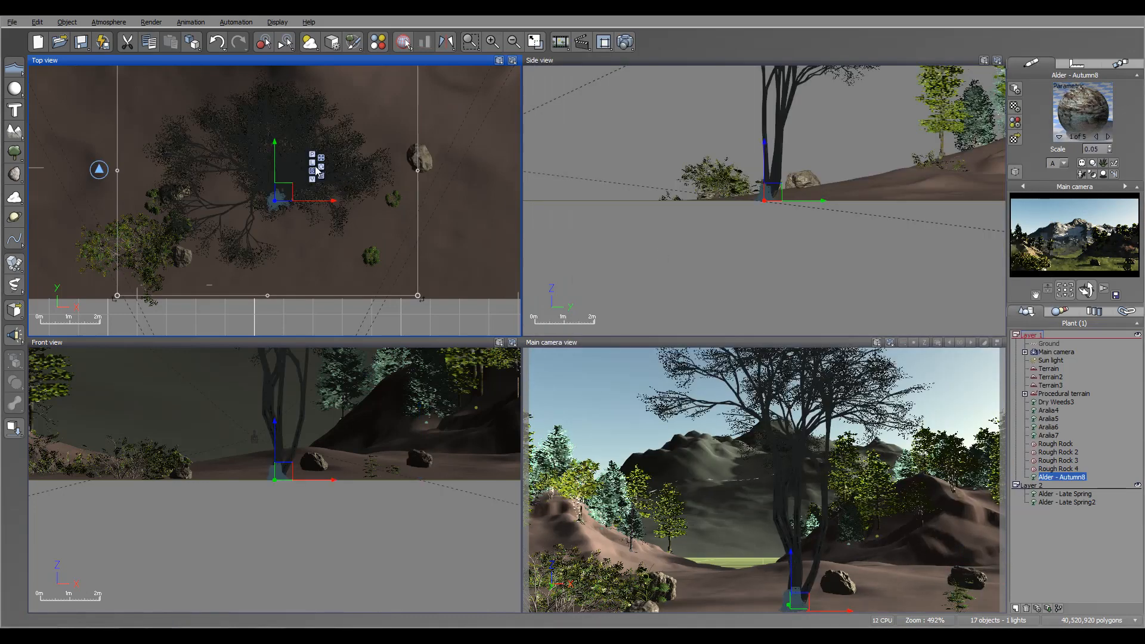
Step: Scale the Alder - Autumn down to bush size and sink it into the terrain behind the far-right Rough Rock
{"action": "scroll", "coordinate": [706, 175], "scroll_direction": "down", "scroll_amount": 5}
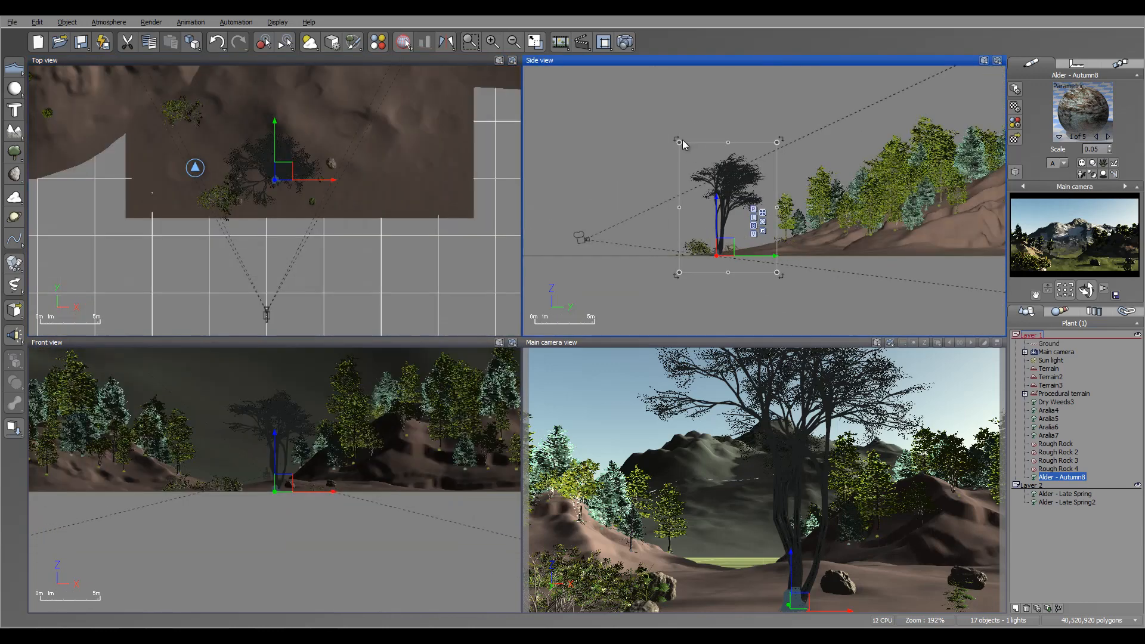
{"action": "left_click_drag", "start_coordinate": [679, 141], "coordinate": [745, 233]}
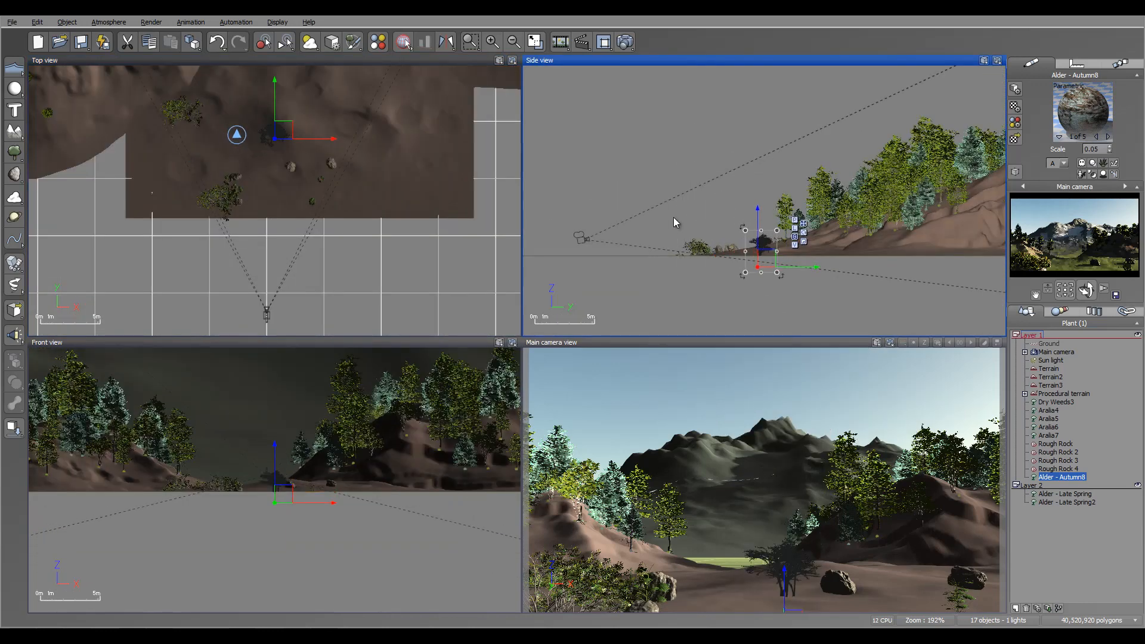
{"action": "left_click_drag", "start_coordinate": [295, 127], "coordinate": [365, 132]}
{"action": "left_click_drag", "start_coordinate": [761, 257], "coordinate": [762, 261]}
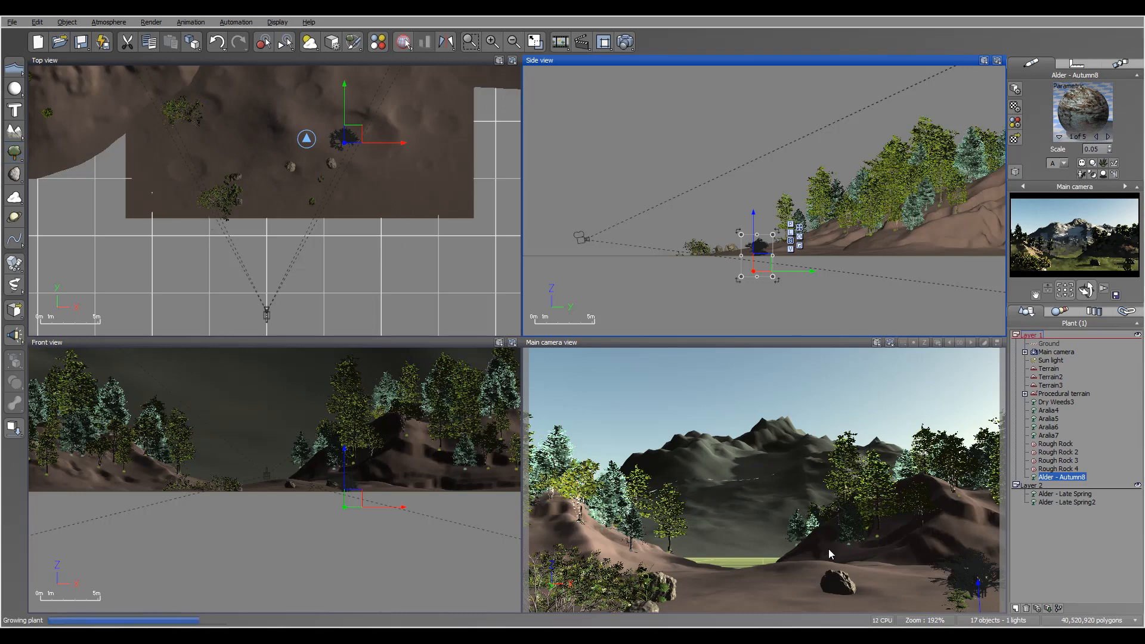
Step: Add a second Alder - Autumn at the left foot of the right hill and sink its trunk into the ground
{"action": "right_click_drag", "start_coordinate": [375, 148], "coordinate": [414, 279]}
{"action": "left_click_drag", "start_coordinate": [320, 318], "coordinate": [344, 75]}
{"action": "right_click_drag", "start_coordinate": [344, 75], "coordinate": [341, 249]}
{"action": "left_click_drag", "start_coordinate": [341, 249], "coordinate": [331, 190]}
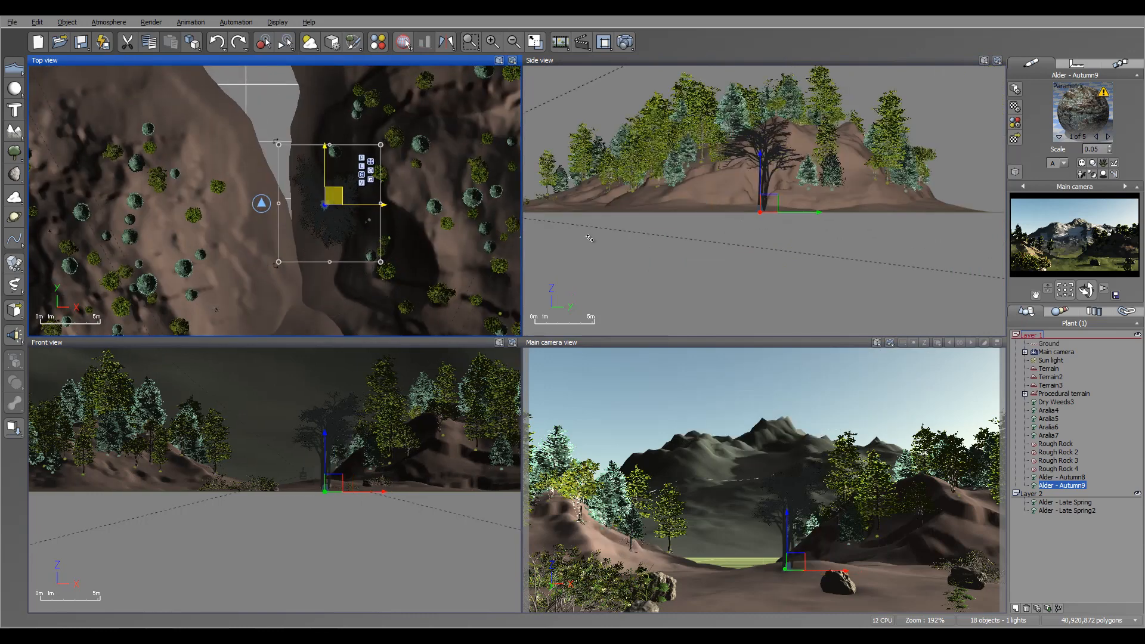
{"action": "left_click", "coordinate": [777, 222]}
{"action": "left_click_drag", "start_coordinate": [777, 222], "coordinate": [778, 252]}
Step: Add a third Alder - Autumn in front of the right hill, behind and between the two right-hand rocks, and sink its trunk
{"action": "right_click_drag", "start_coordinate": [382, 201], "coordinate": [346, 52]}
{"action": "mouse_move", "coordinate": [427, 220]}
{"action": "right_mouse_down"}
{"action": "mouse_move", "coordinate": [419, 189]}
{"action": "mouse_move", "coordinate": [433, 105]}
{"action": "right_mouse_up"}
{"action": "left_click", "coordinate": [15, 153]}
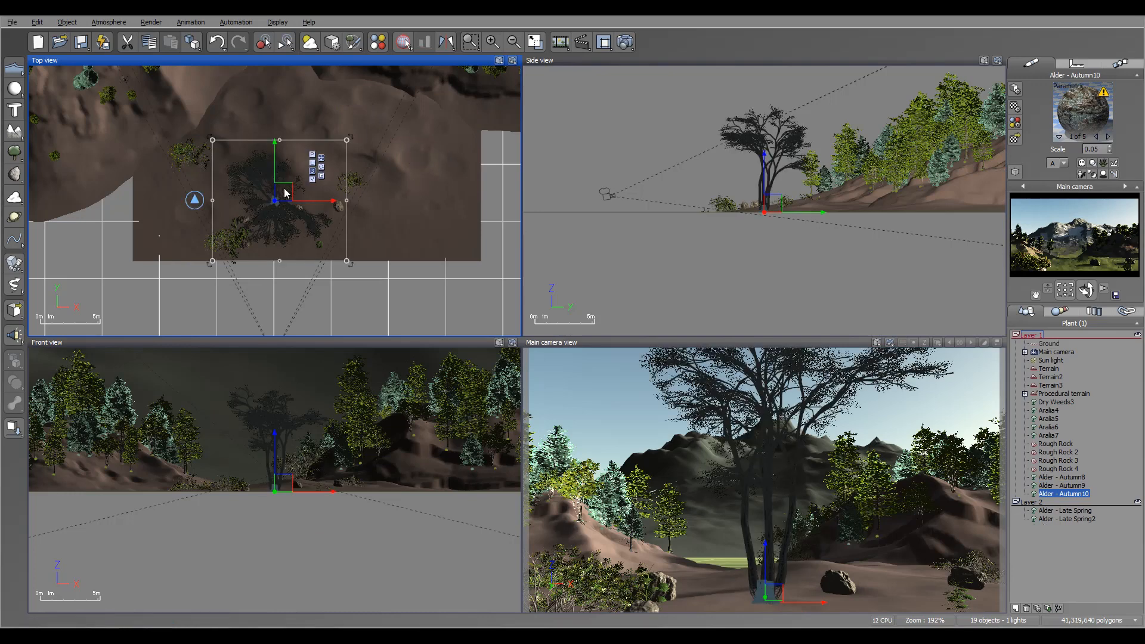
{"action": "left_click_drag", "start_coordinate": [274, 201], "coordinate": [358, 89]}
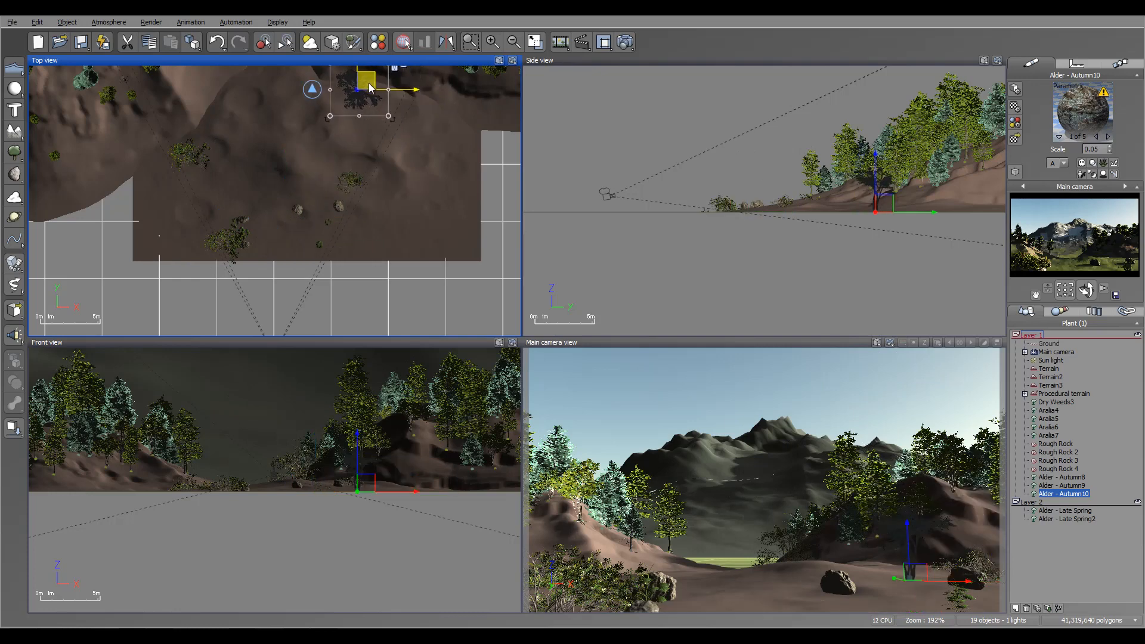
{"action": "left_click_drag", "start_coordinate": [889, 209], "coordinate": [891, 233]}
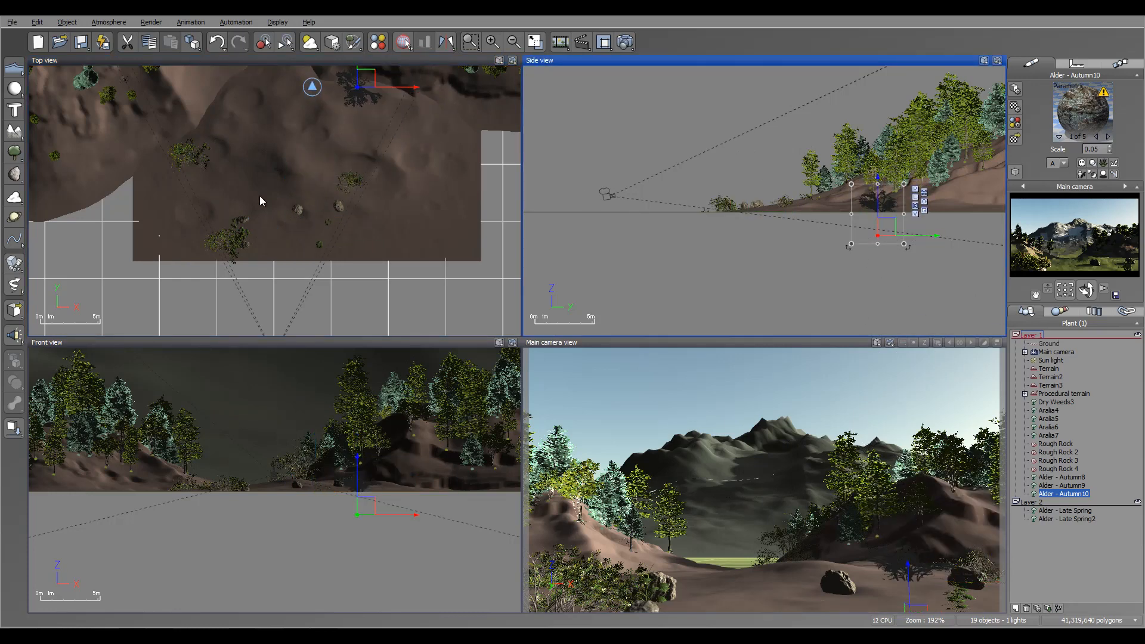
Step: Add a Scots Pine from the Trees plant collection
{"action": "right_click_drag", "start_coordinate": [214, 184], "coordinate": [257, 250]}
{"action": "left_click", "coordinate": [14, 152]}
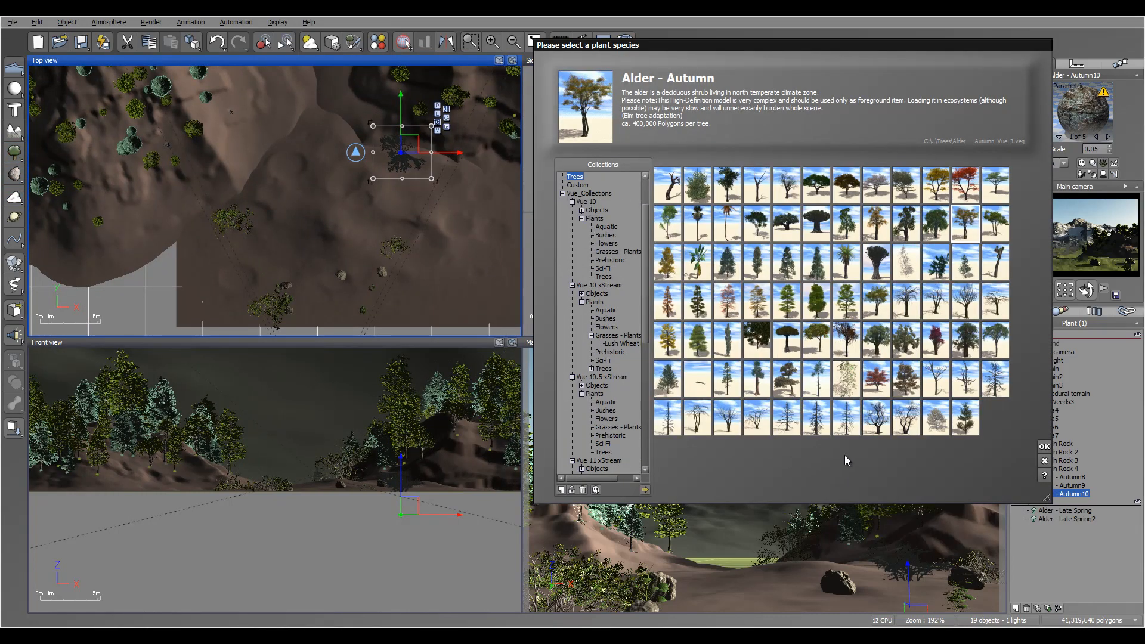
{"action": "left_click", "coordinate": [760, 384]}
{"action": "left_click", "coordinate": [820, 382]}
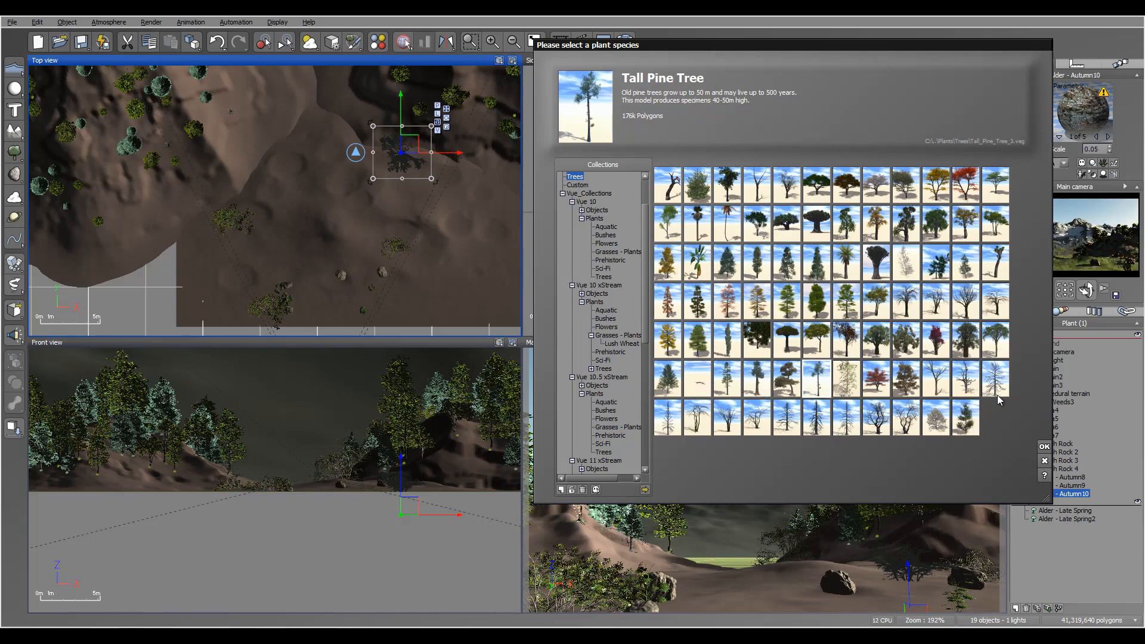
{"action": "left_click", "coordinate": [726, 378]}
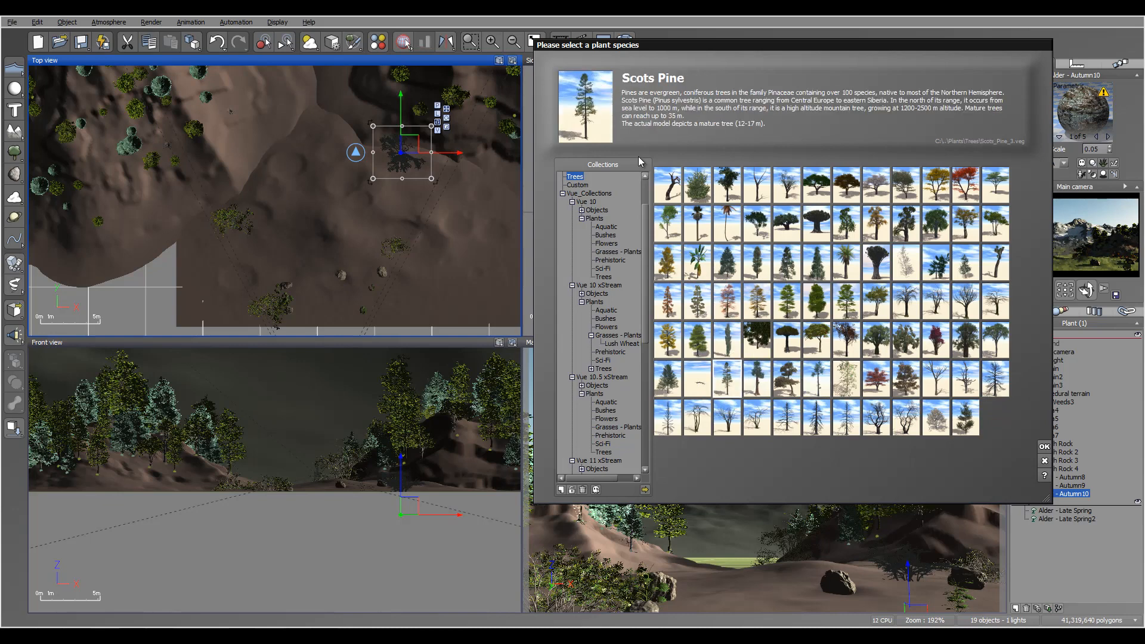
{"action": "left_click", "coordinate": [1044, 446]}
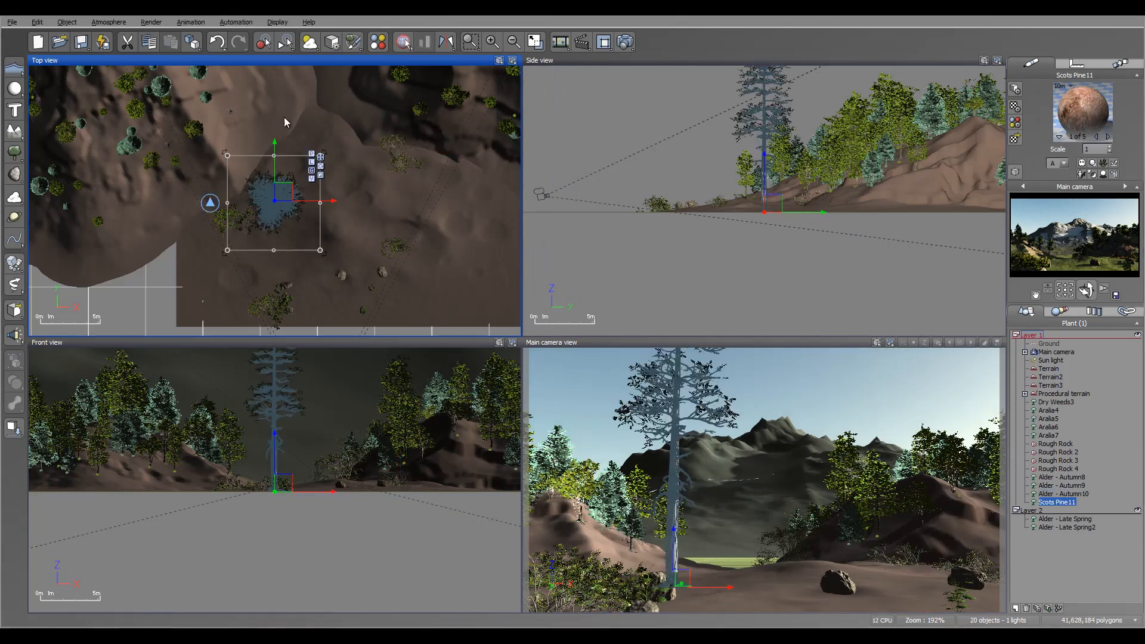
Step: Position the Scots Pine behind the left foreground rocks and scale it down to fit the height of the camera view
{"action": "right_click_drag", "start_coordinate": [283, 172], "coordinate": [321, 227]}
{"action": "left_click_drag", "start_coordinate": [319, 247], "coordinate": [314, 213]}
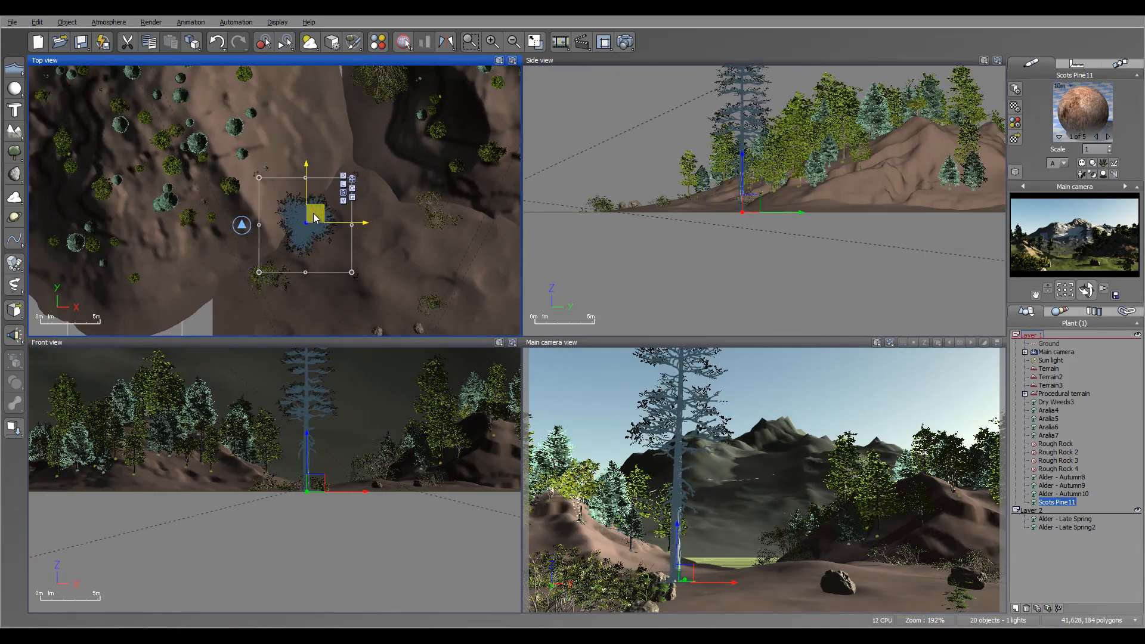
{"action": "right_click_drag", "start_coordinate": [741, 159], "coordinate": [706, 234]}
{"action": "right_click_drag", "start_coordinate": [754, 108], "coordinate": [755, 138]}
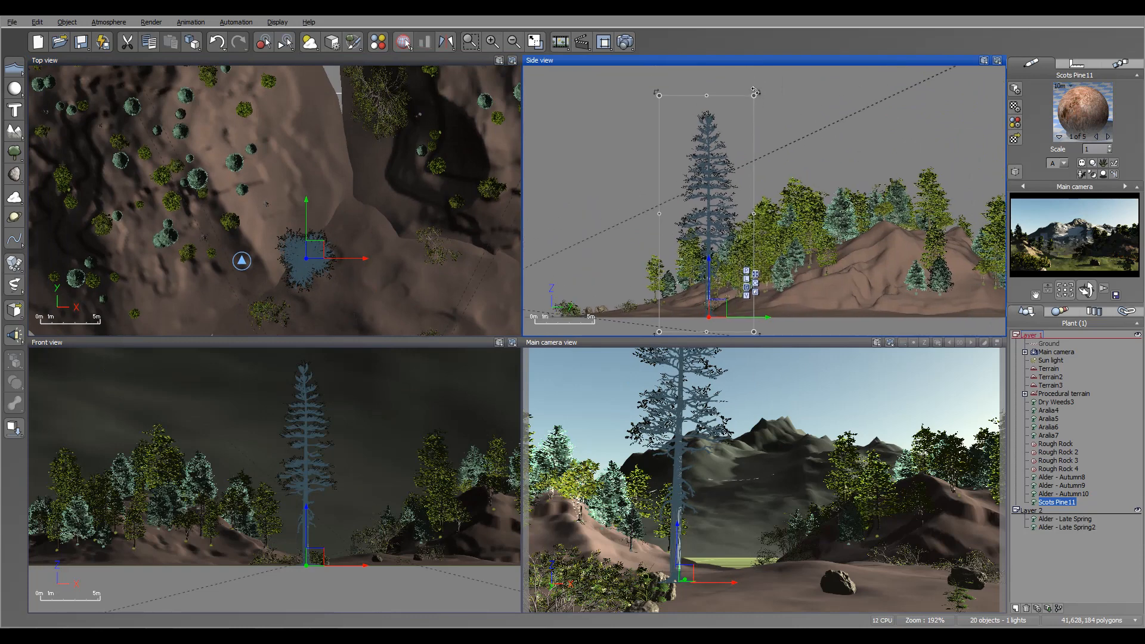
{"action": "left_click_drag", "start_coordinate": [754, 92], "coordinate": [725, 196]}
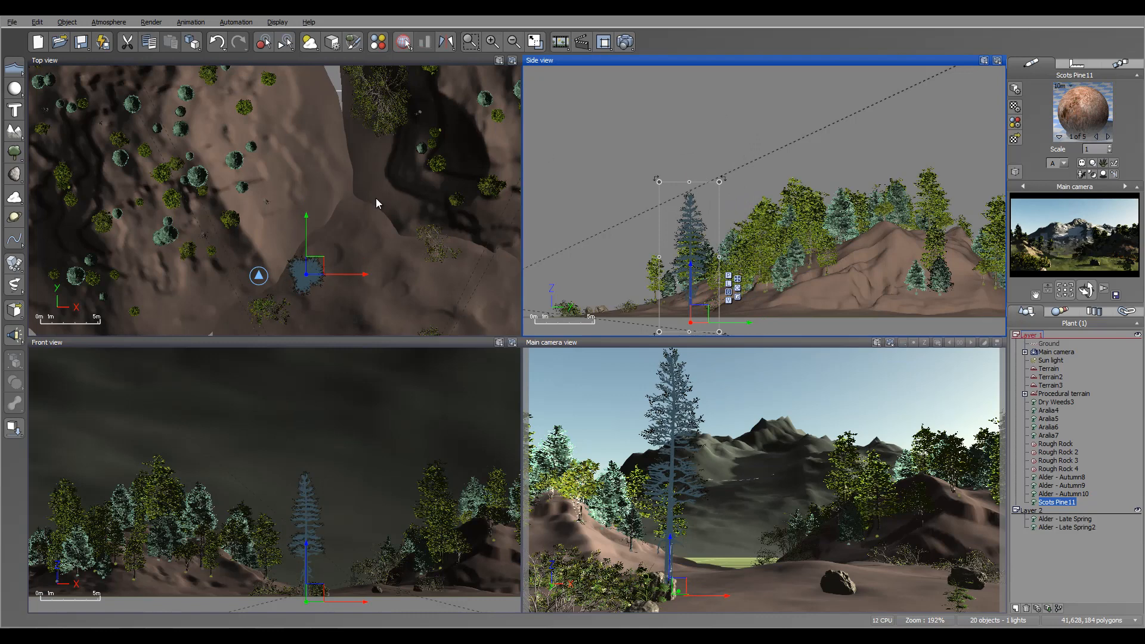
Step: Add a second Scots Pine and move it far back beside the left slope of the right hill
{"action": "right_click_drag", "start_coordinate": [376, 198], "coordinate": [243, 236]}
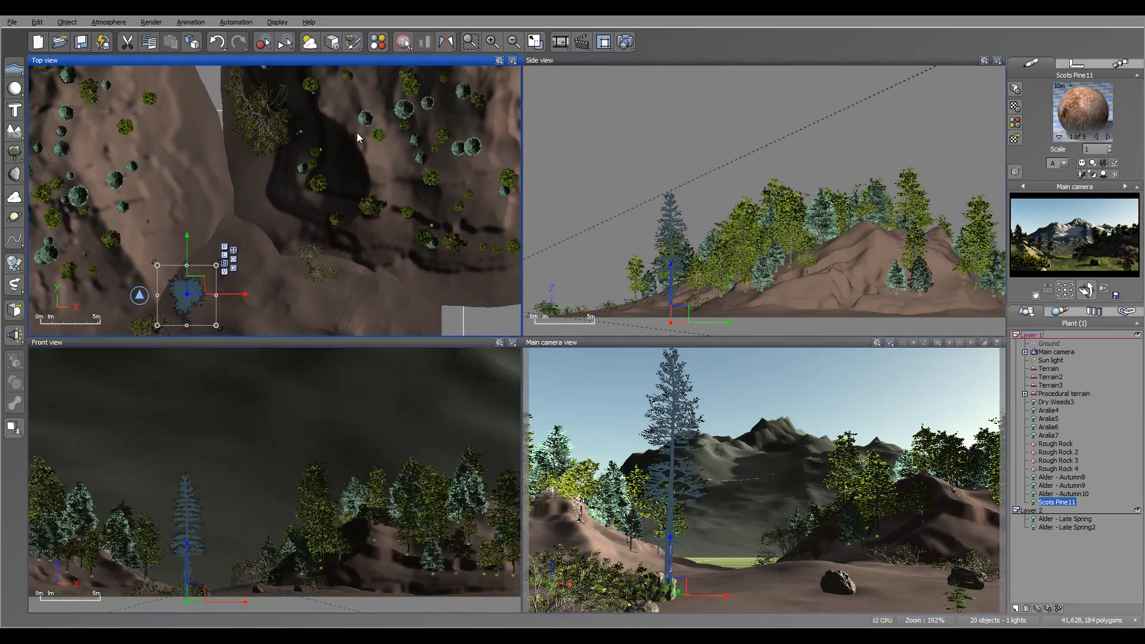
{"action": "left_click", "coordinate": [26, 156]}
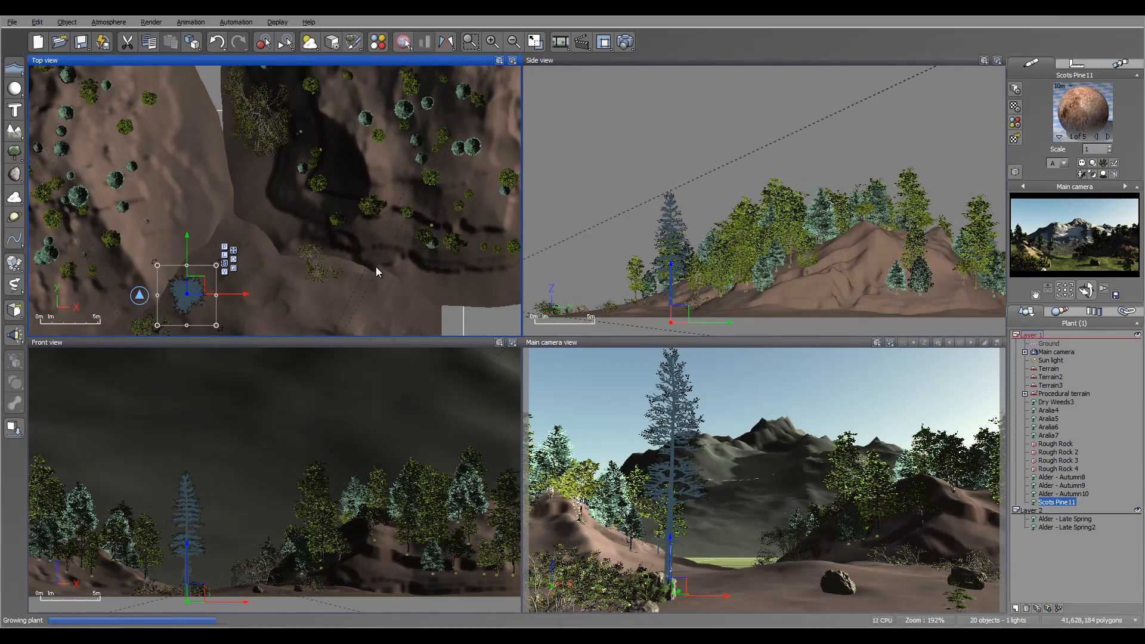
{"action": "right_click_drag", "start_coordinate": [386, 143], "coordinate": [345, 242]}
{"action": "left_click_drag", "start_coordinate": [239, 290], "coordinate": [288, 67]}
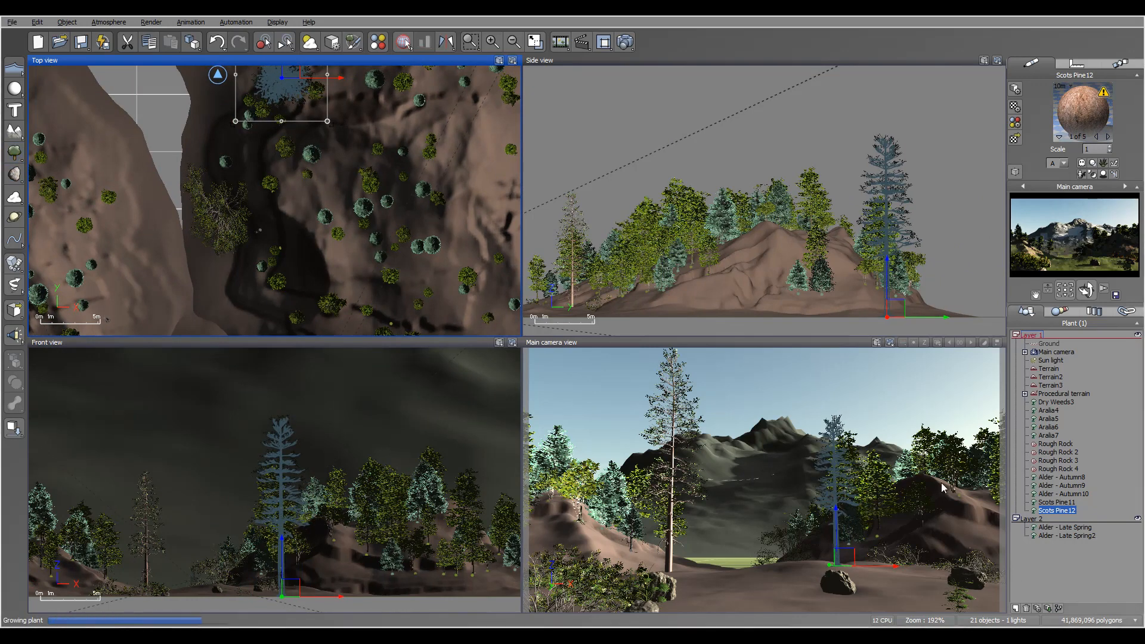
Step: Add a third Scots Pine, move it to the far end of the left hill and raise it onto the slope
{"action": "key", "text": "ctrl+d"}
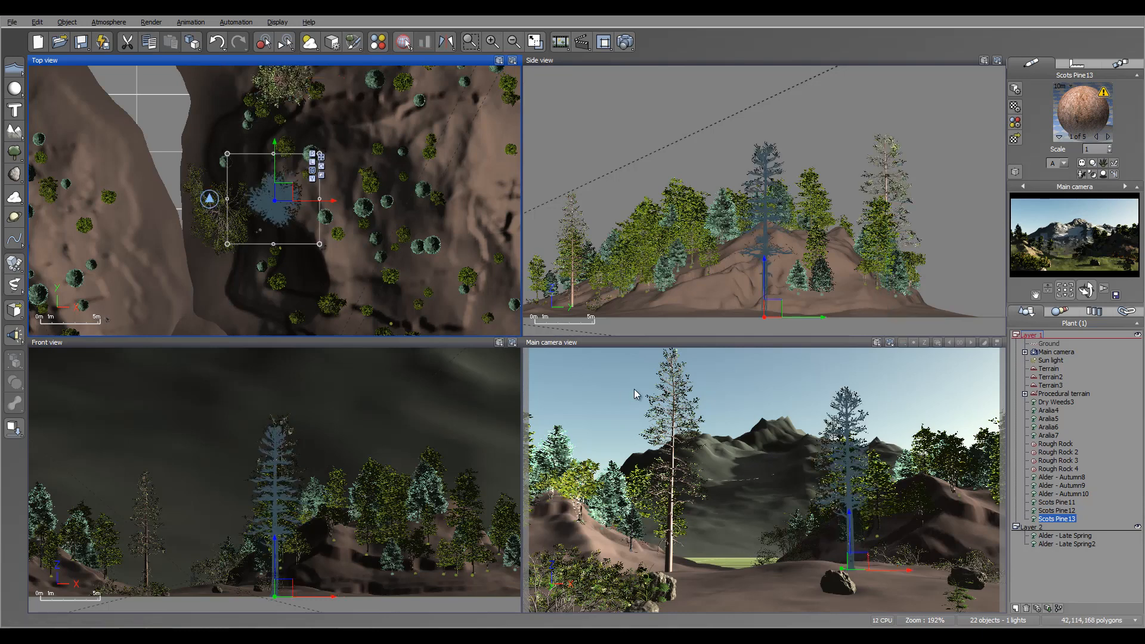
{"action": "right_click_drag", "start_coordinate": [329, 216], "coordinate": [447, 285]}
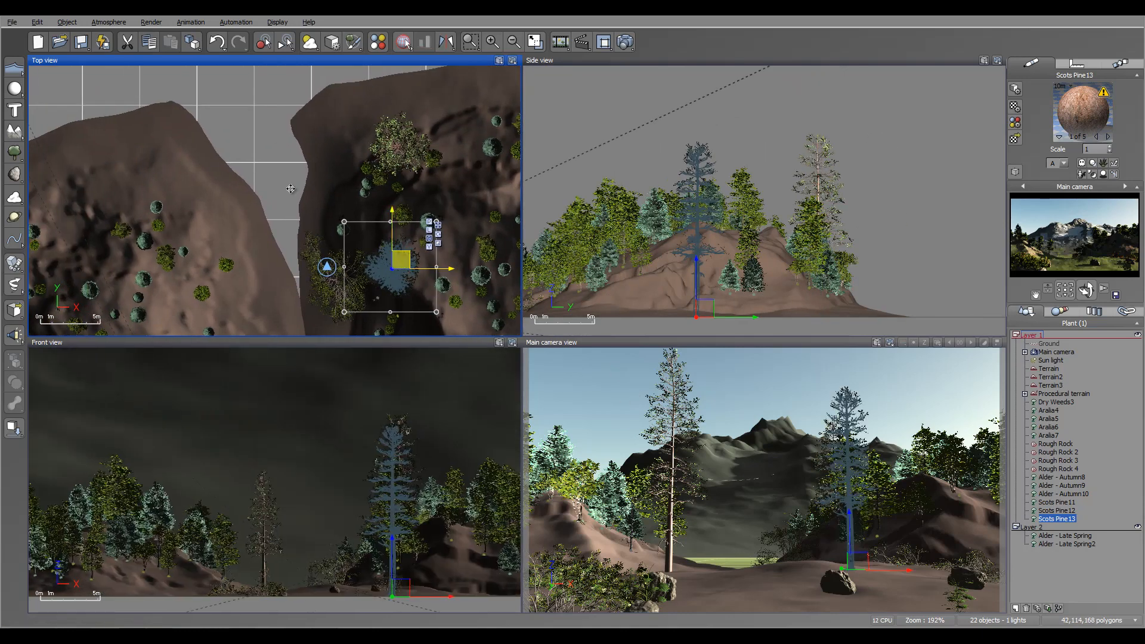
{"action": "left_click_drag", "start_coordinate": [380, 265], "coordinate": [138, 127]}
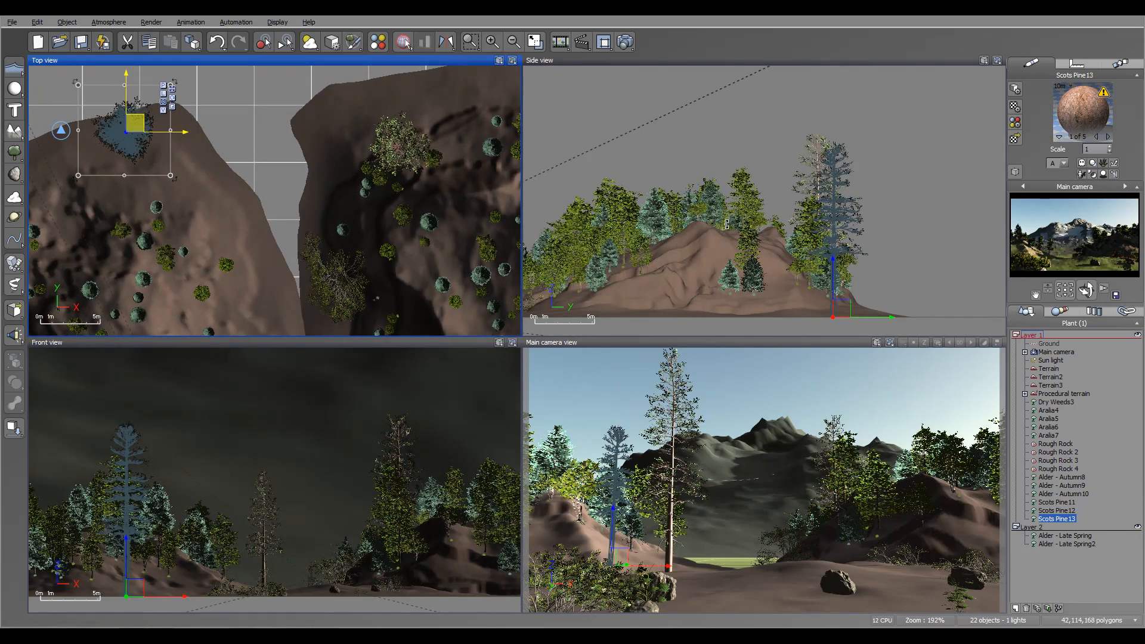
{"action": "left_click_drag", "start_coordinate": [832, 297], "coordinate": [834, 263]}
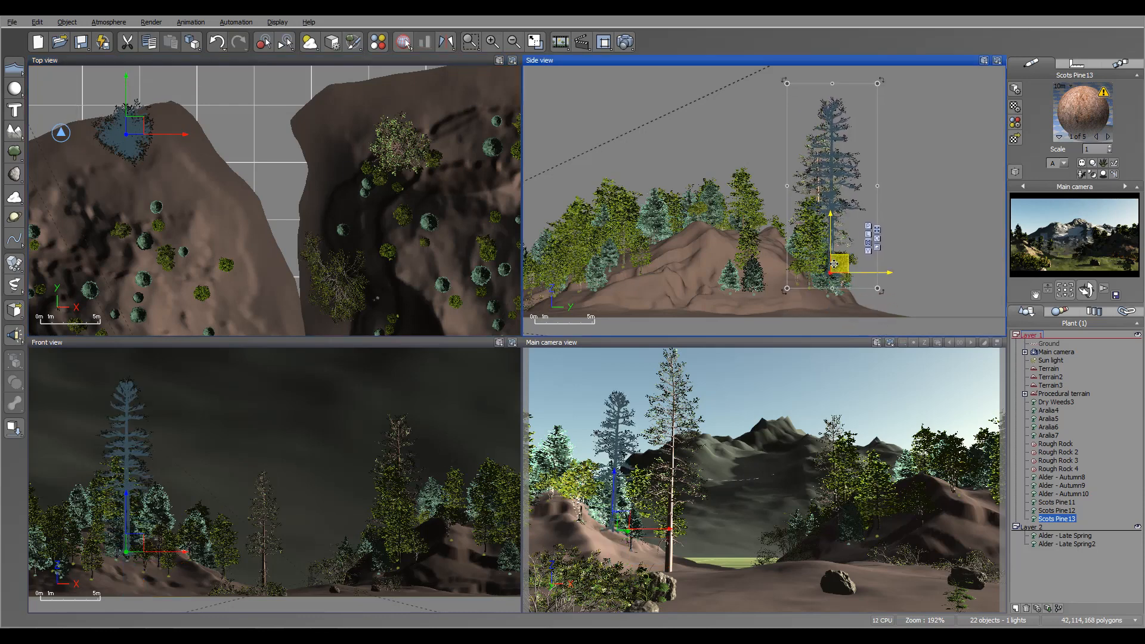
Step: Render the main camera view to check the new trees and rocks, accept the post-render options and close the render display
{"action": "left_click", "coordinate": [624, 42]}
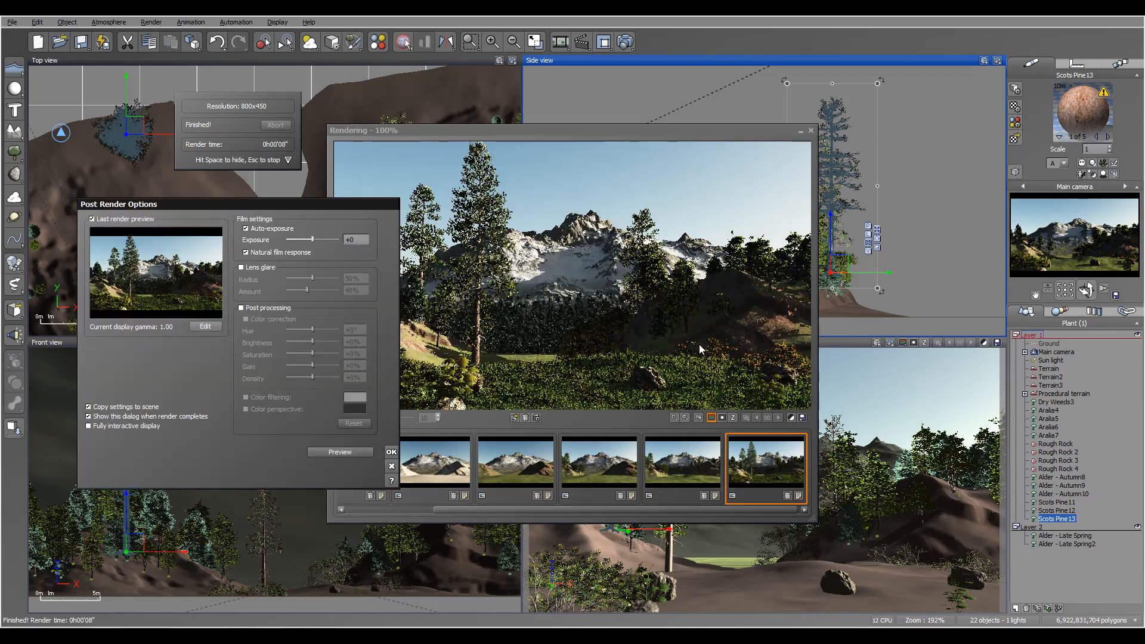
{"action": "key", "text": "Return"}
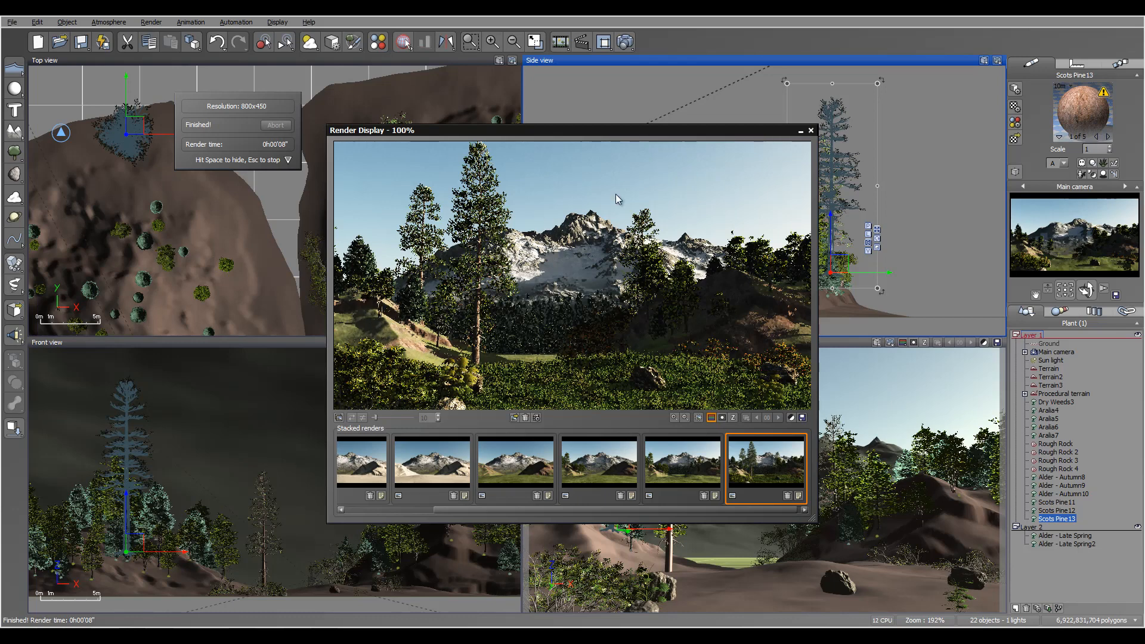
{"action": "left_click", "coordinate": [812, 130]}
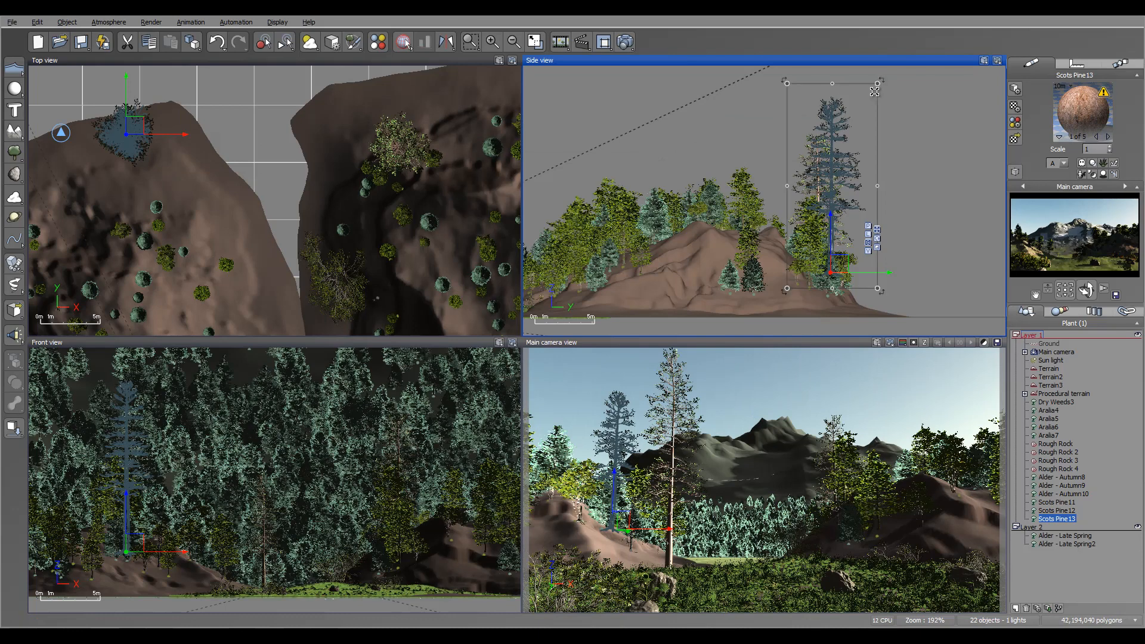
Step: Scale down the two left-hand Scots Pines slightly, including the one in the foreground
{"action": "left_click", "coordinate": [1056, 502]}
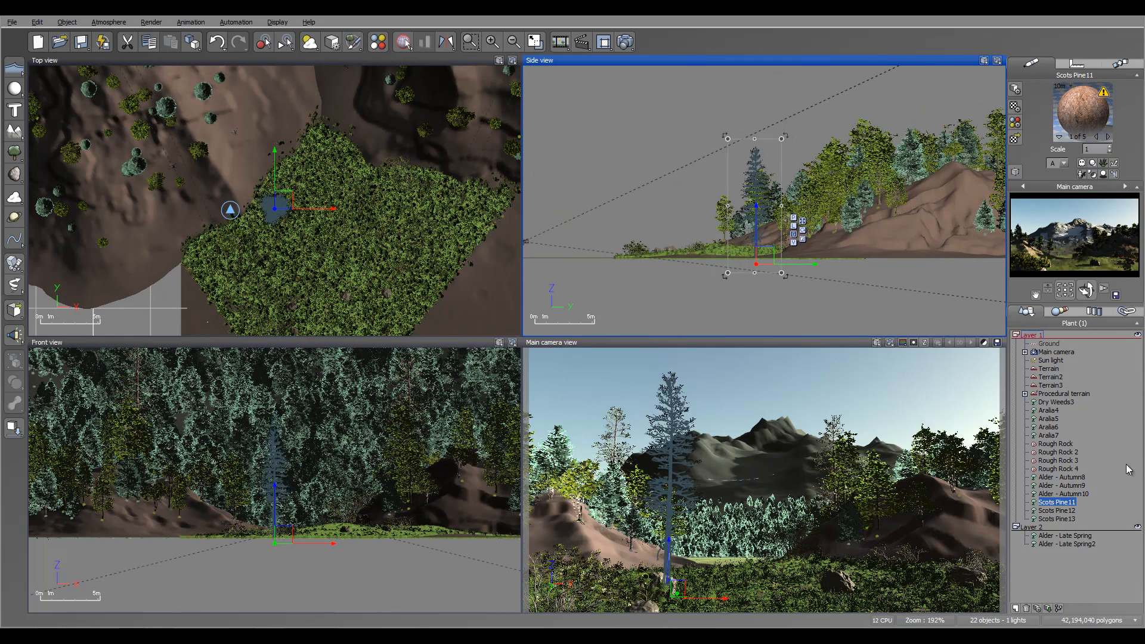
Step: Move all plants and rocks from Dry Weeds3 through Scots Pine13 into Layer 2 and save the scene
{"action": "left_click", "coordinate": [1047, 403]}
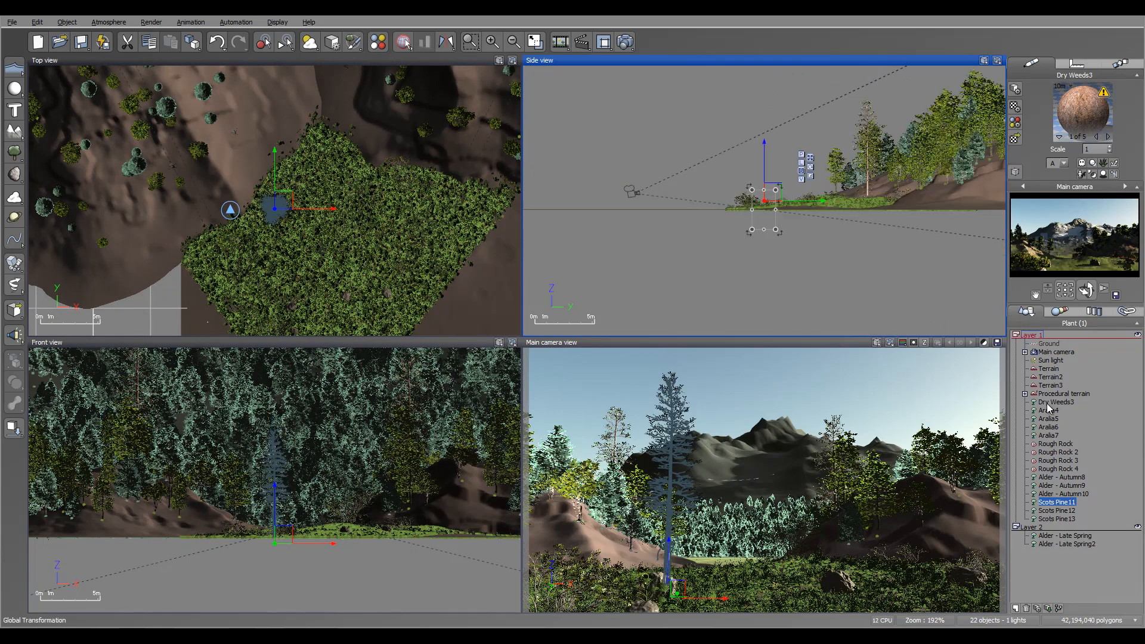
{"action": "left_click", "coordinate": [1053, 517], "text": "shift"}
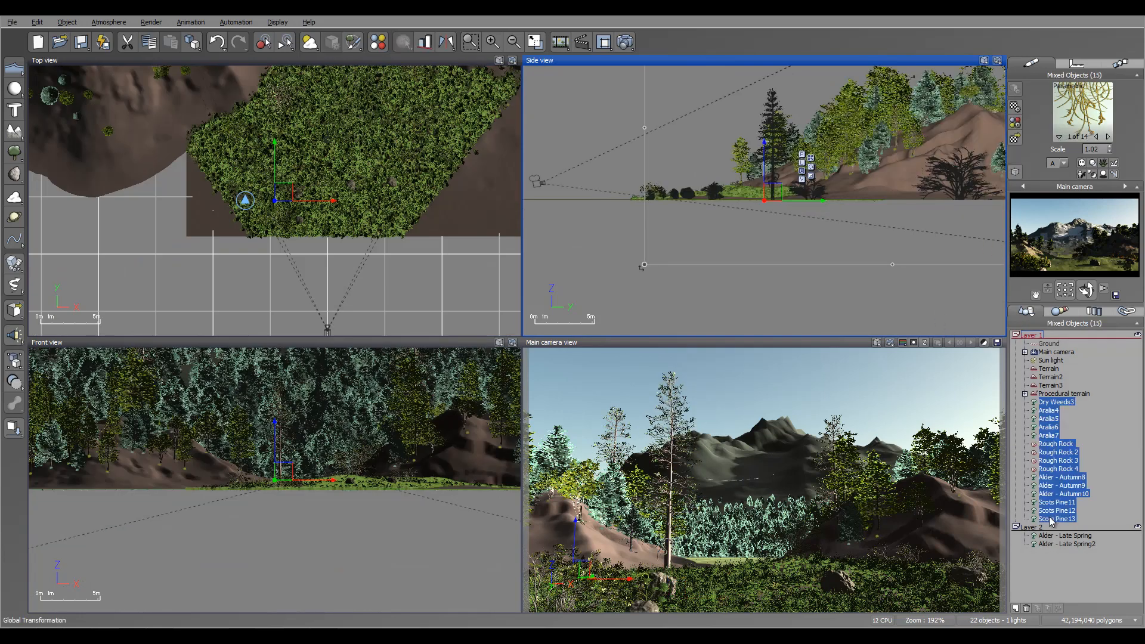
{"action": "left_click_drag", "start_coordinate": [1049, 536], "coordinate": [1050, 536]}
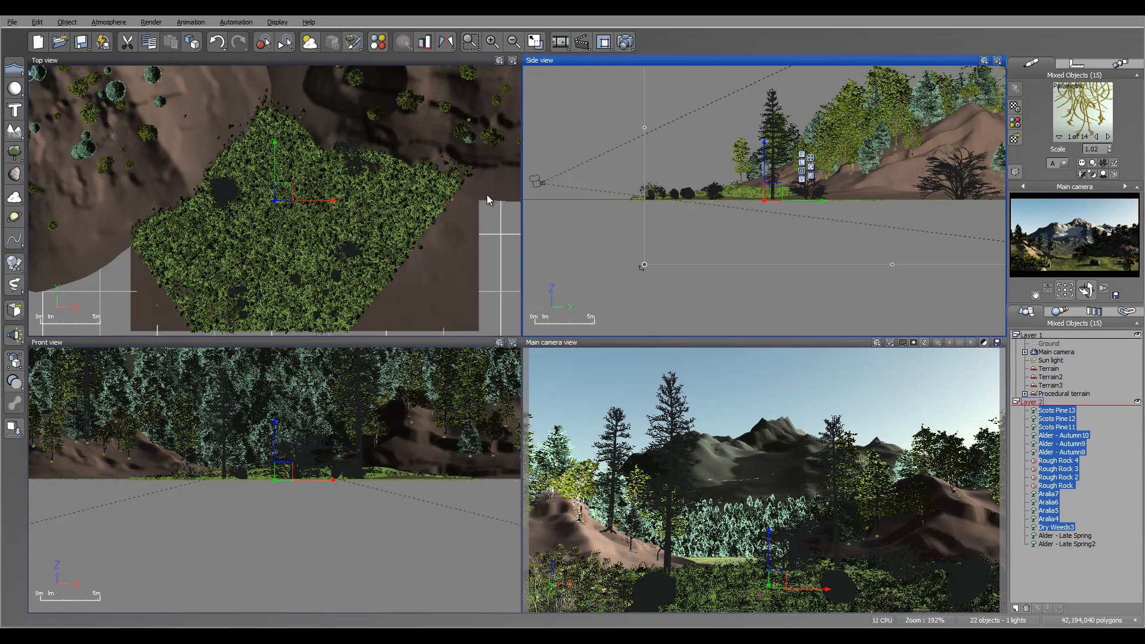
{"action": "left_click", "coordinate": [81, 42]}
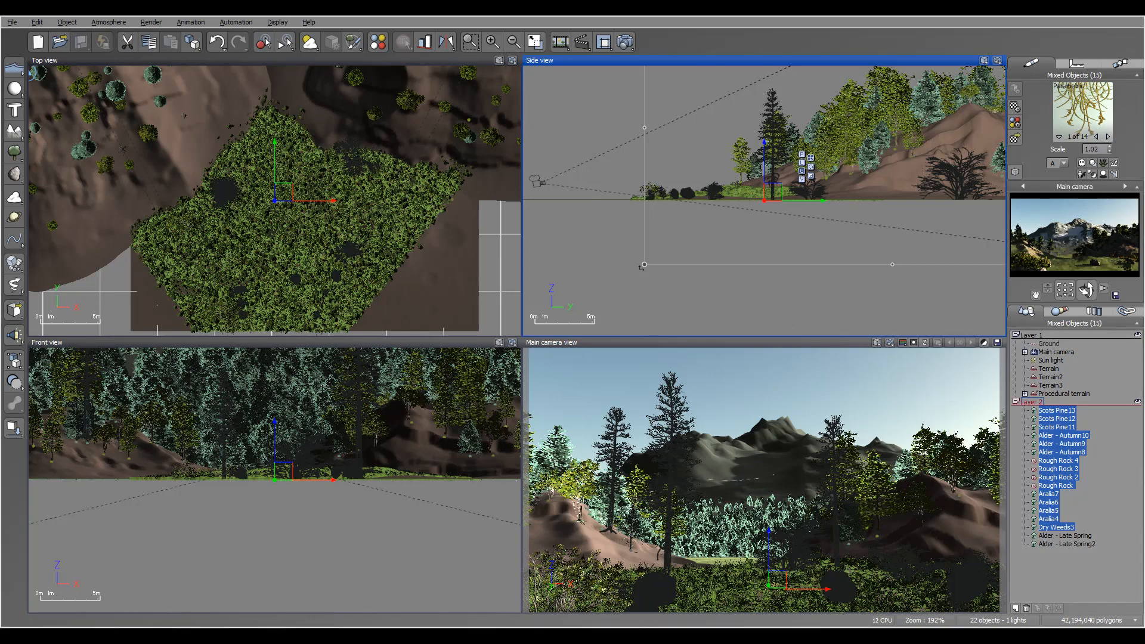
{"action": "scroll", "coordinate": [302, 160], "scroll_direction": "up", "scroll_amount": 5}
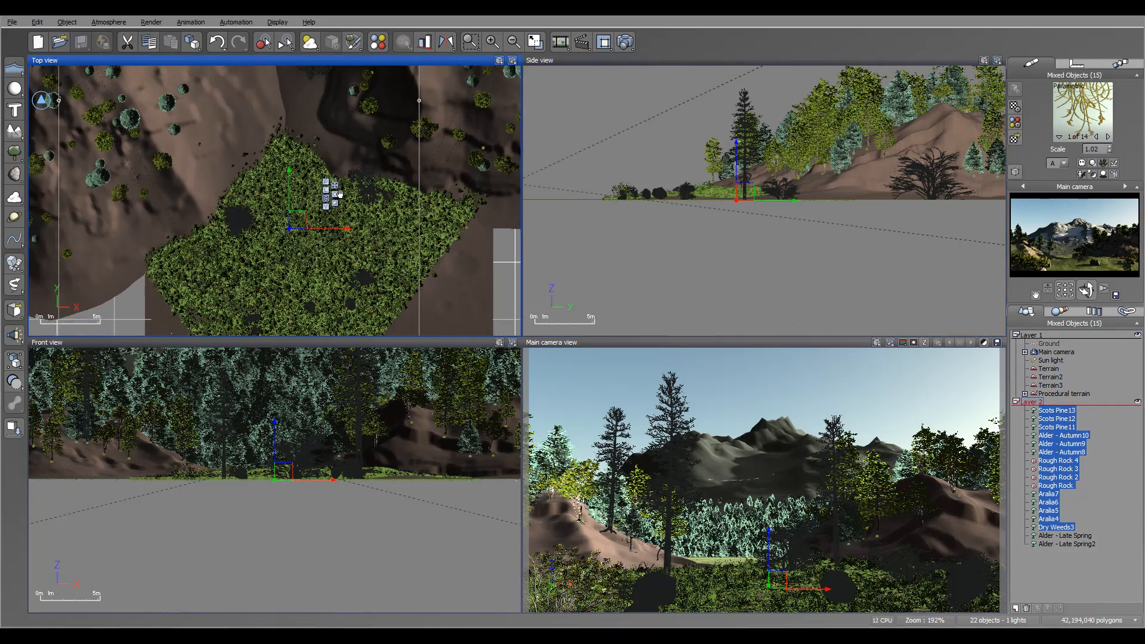
{"action": "right_click_drag", "start_coordinate": [357, 173], "coordinate": [366, 159]}
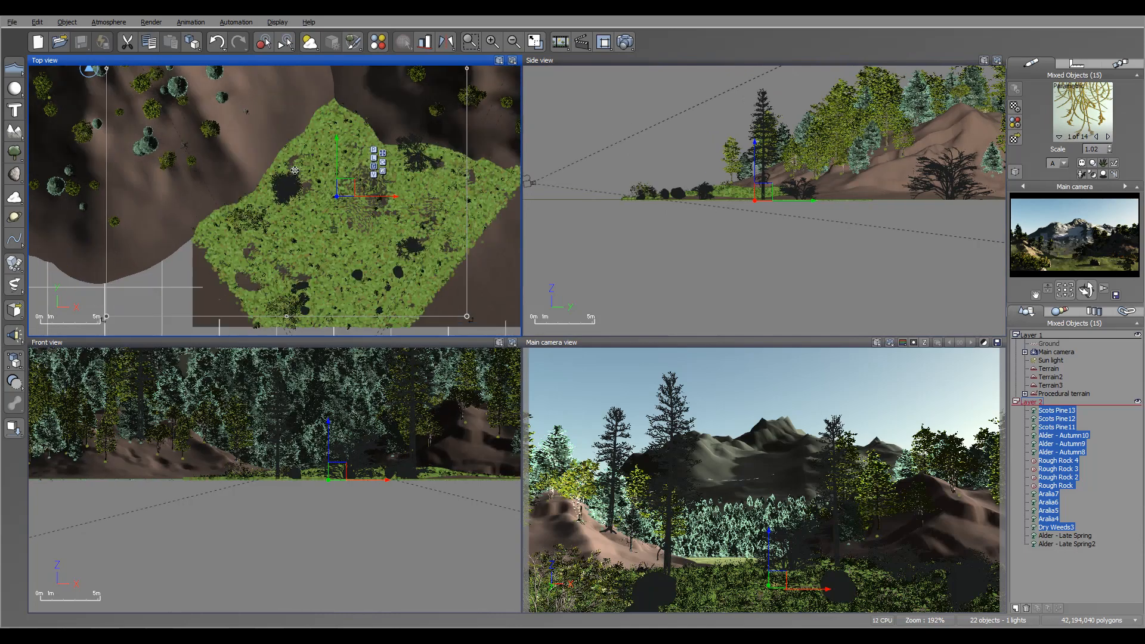